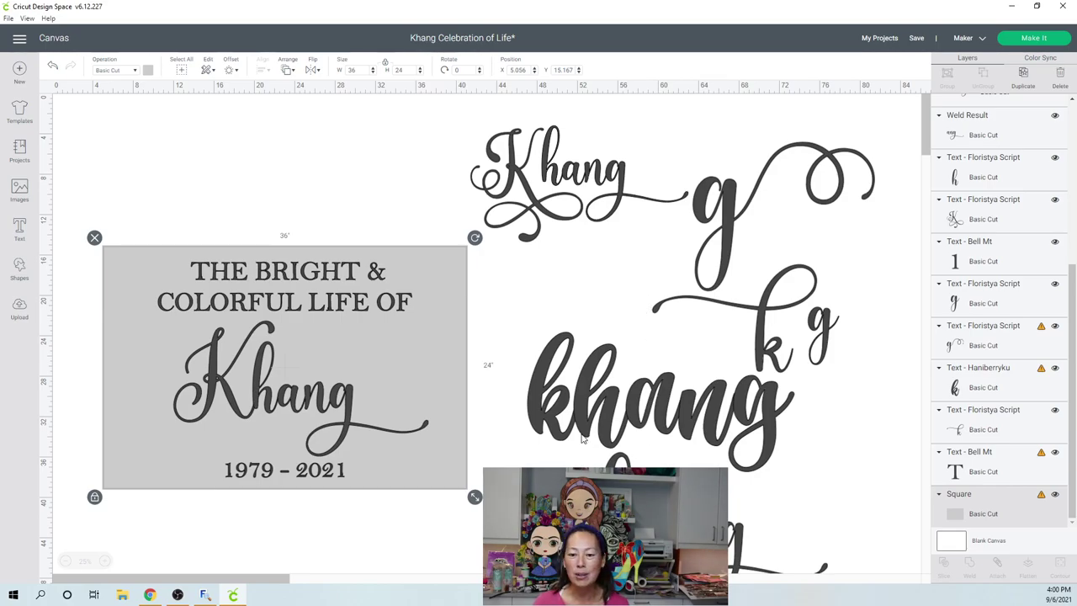
Step: Examine the finished memorial sign layout and the alternative name lettering placed beside it on the canvas
scroll(619, 447, down, 1)
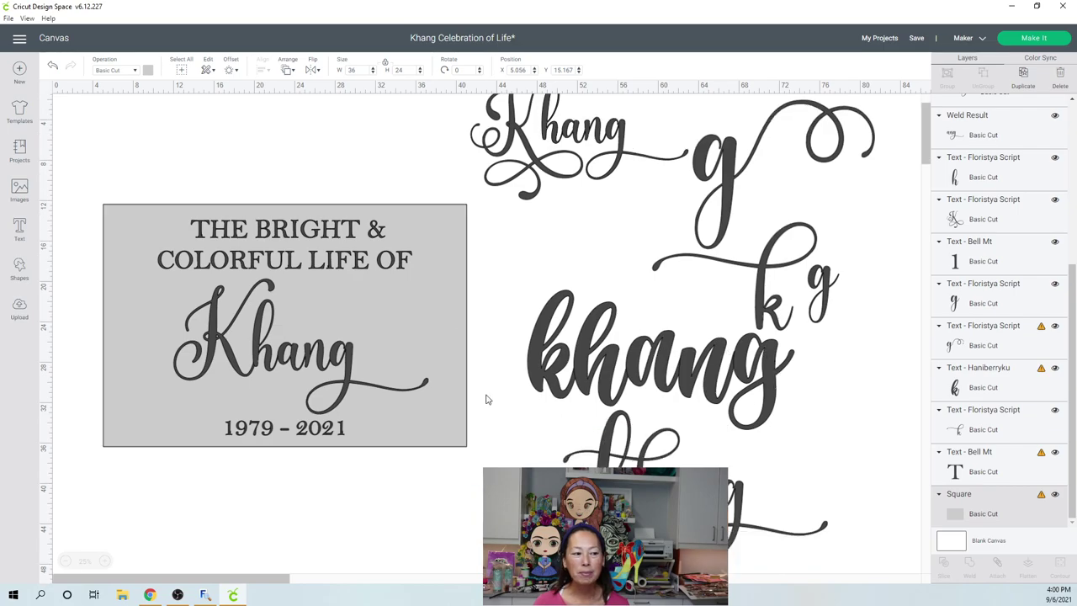
scroll(619, 446, down, 1)
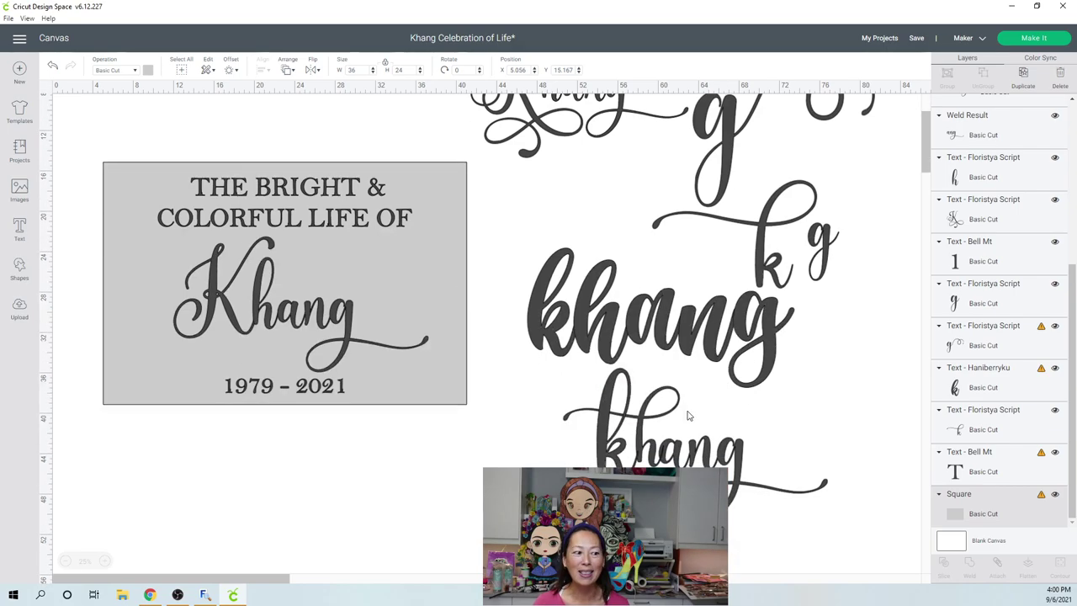
scroll(687, 415, down, 1)
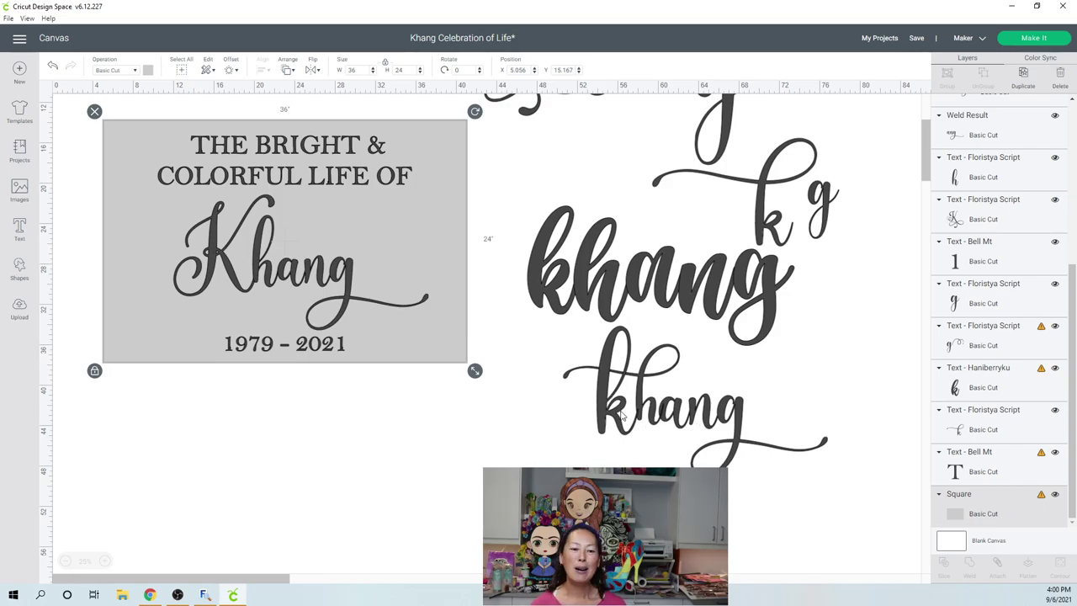
scroll(659, 402, up, 2)
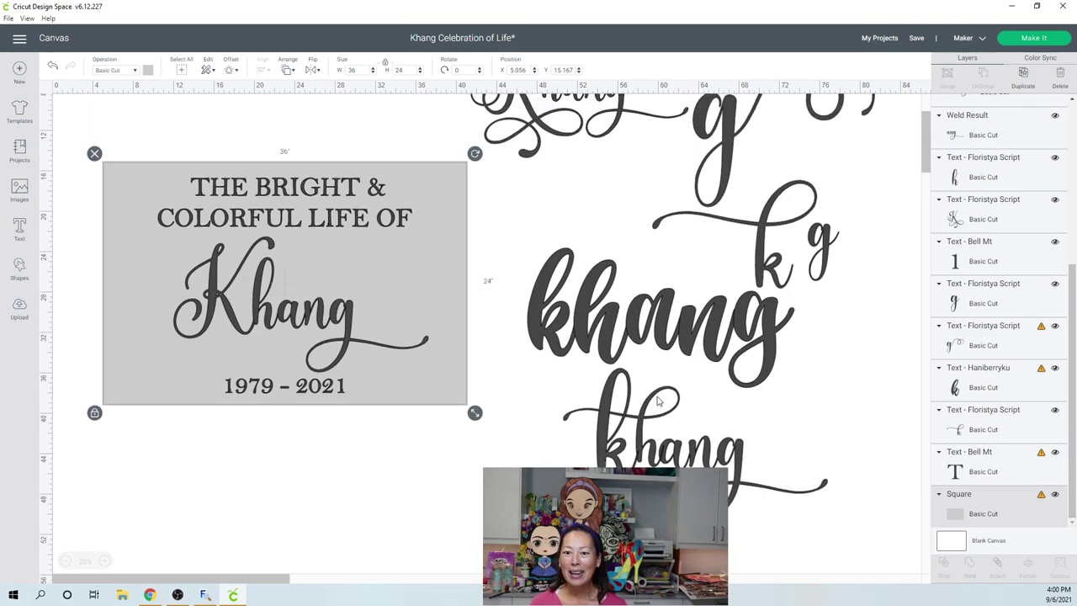
scroll(686, 324, up, 1)
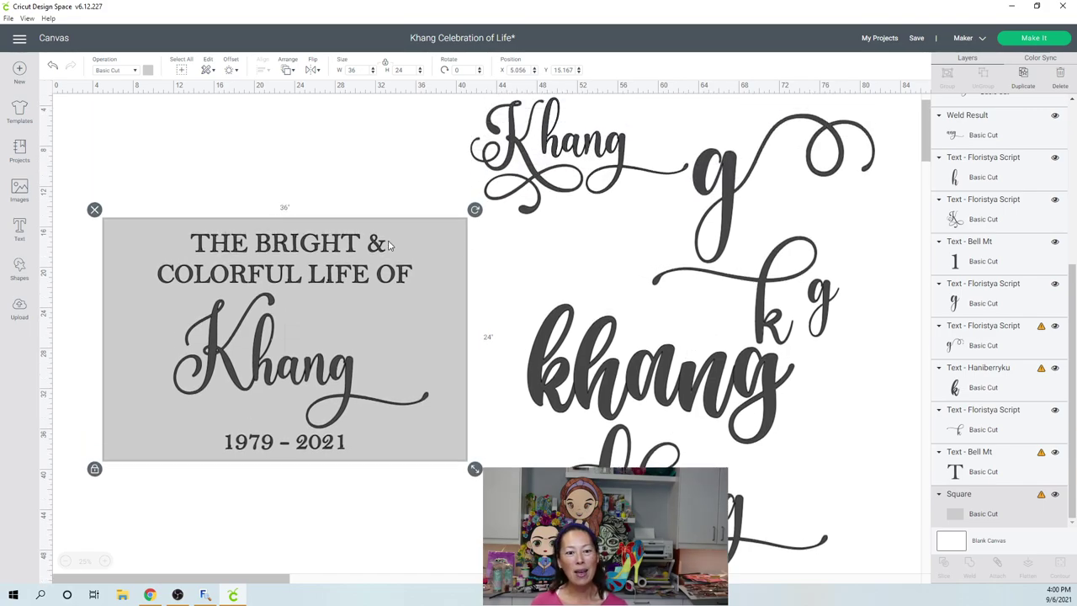
click(238, 258)
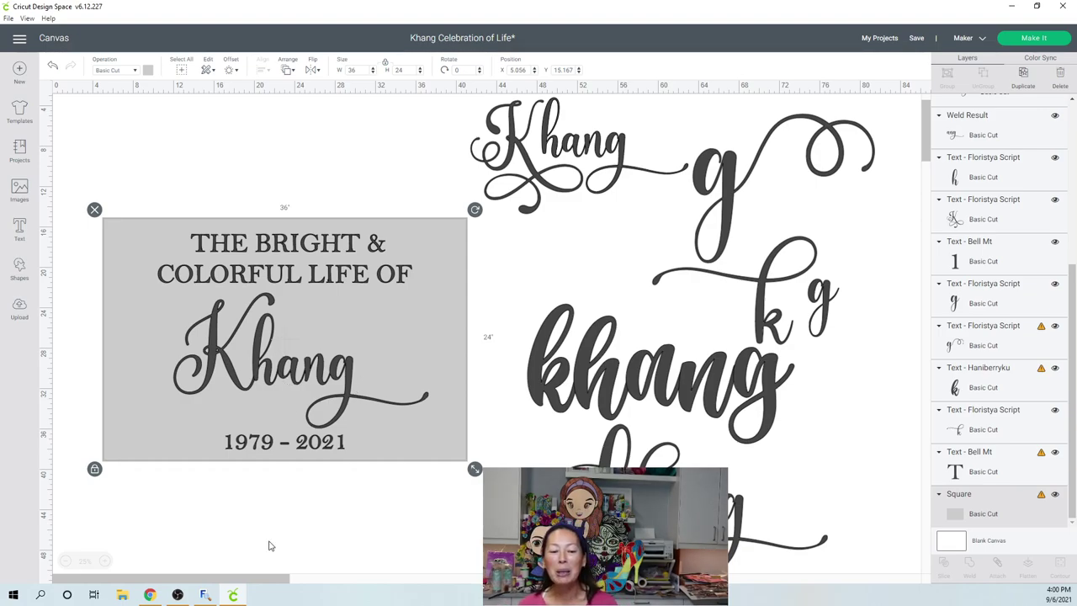
Step: Switch to Fontcloud in the browser, preview the cloud fonts with the text CELEBRATION and browse the samples
mouse_move(207, 595)
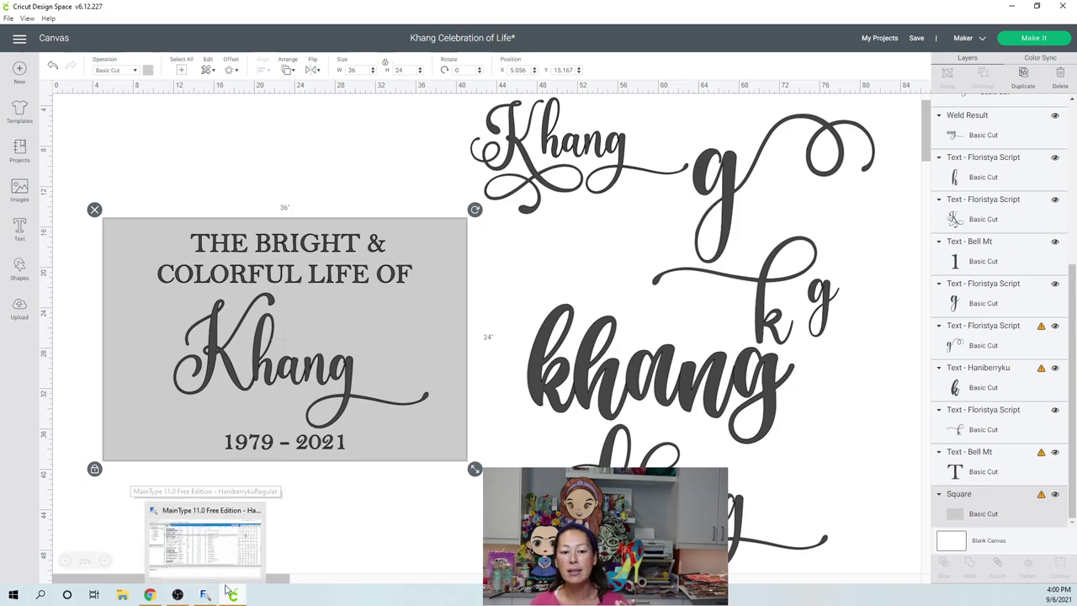
click(149, 595)
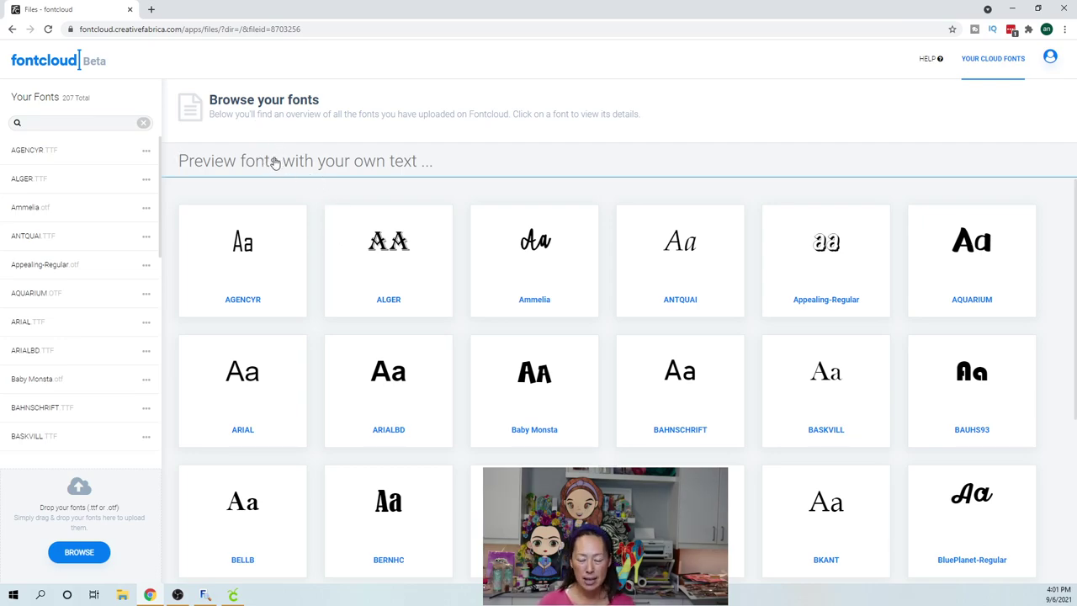
text(cele)
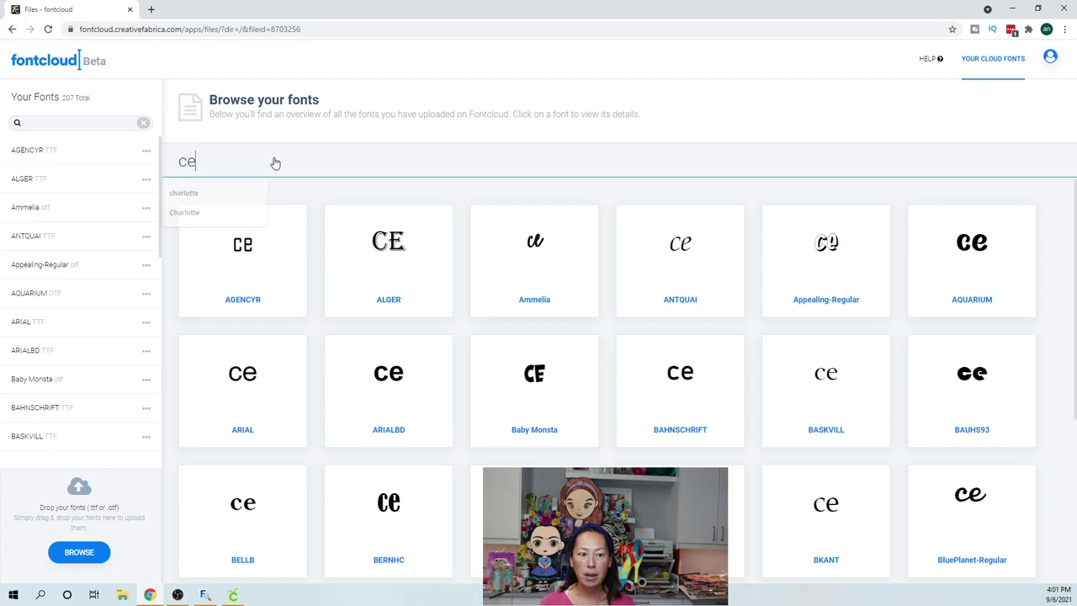
key(BackSpace)
key(BackSpace)
text(cele)
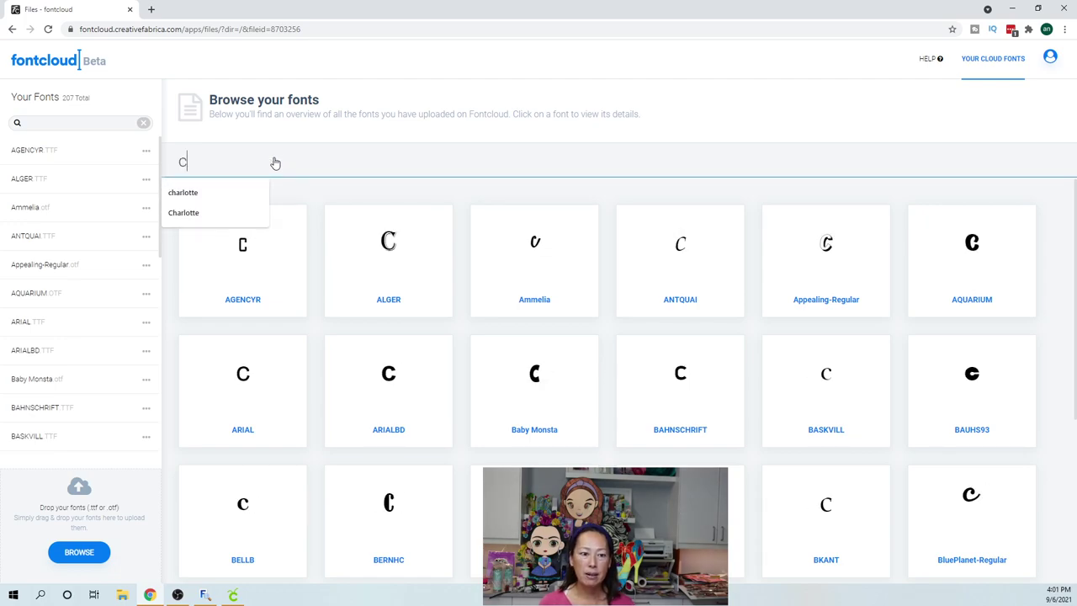
key(BackSpace)
key(BackSpace)
key(BackSpace)
key(BackSpace)
text(E)
key(BackSpace)
text(CELEBRATION)
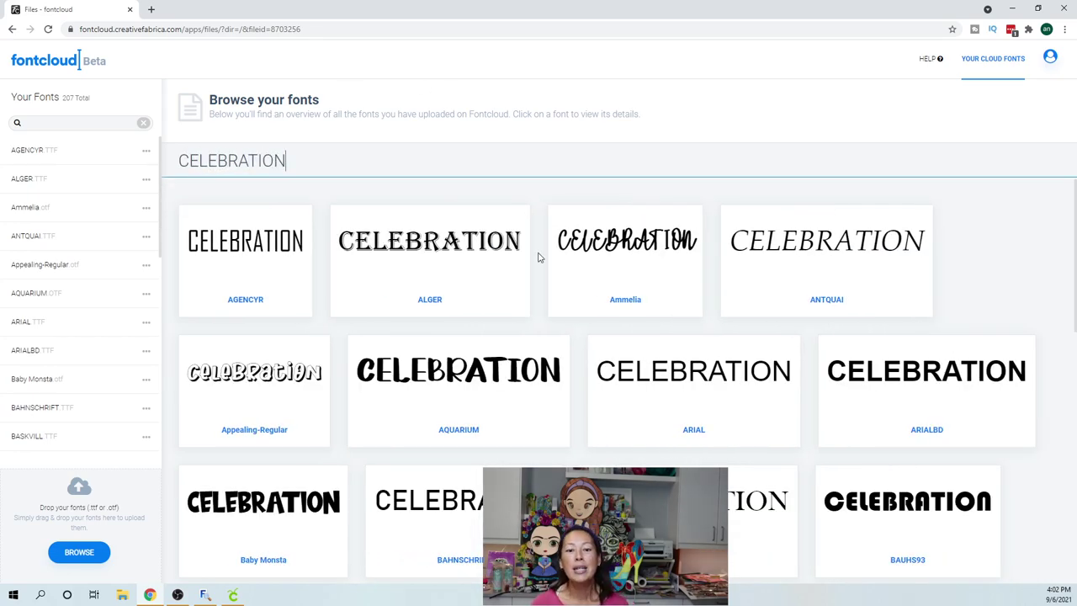
scroll(699, 288, down, 1)
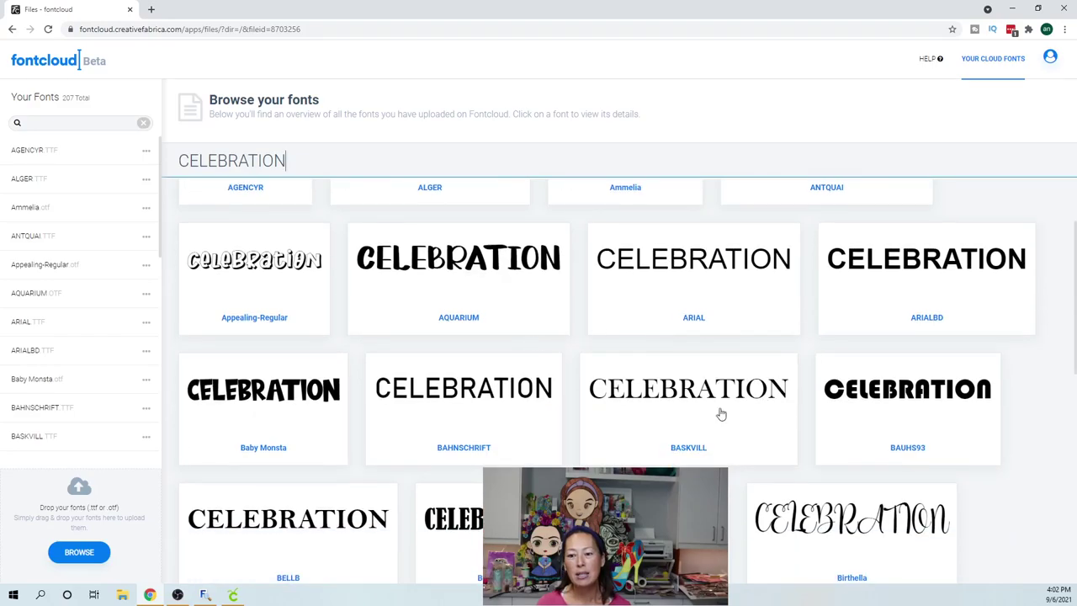
scroll(557, 447, down, 1)
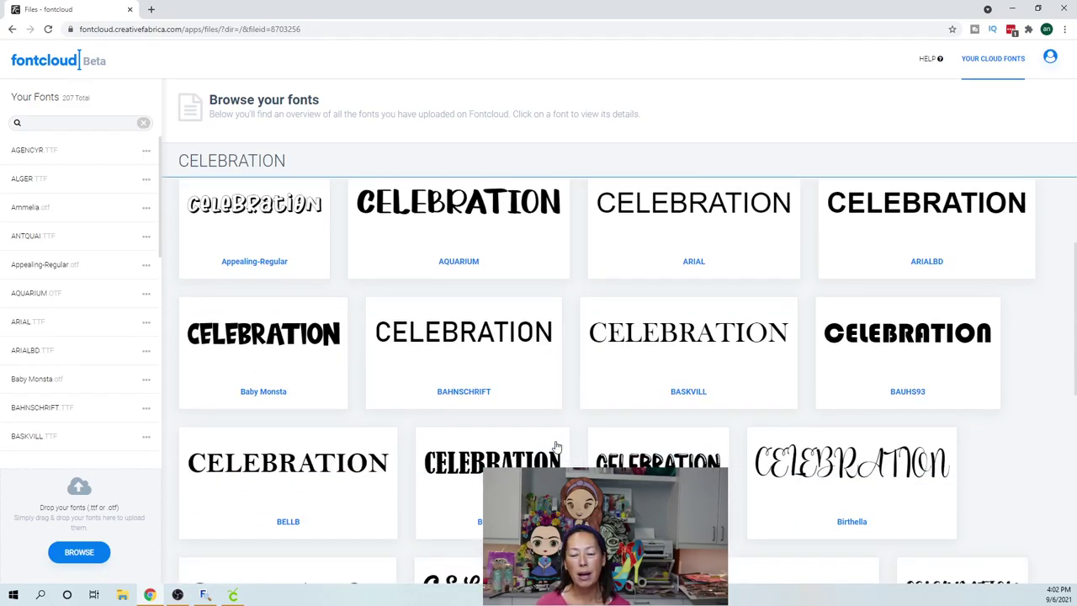
scroll(556, 447, down, 4)
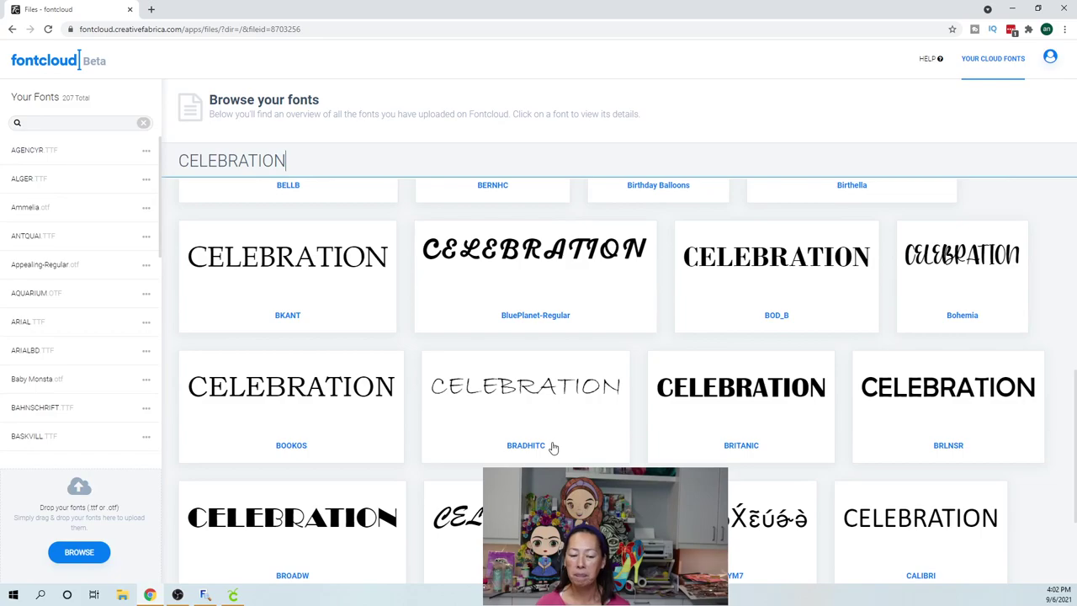
Step: Switch to MainType, dismiss the backup notice and inspect the decorative g glyph 0xF083 of the Haniberryku font
click(206, 595)
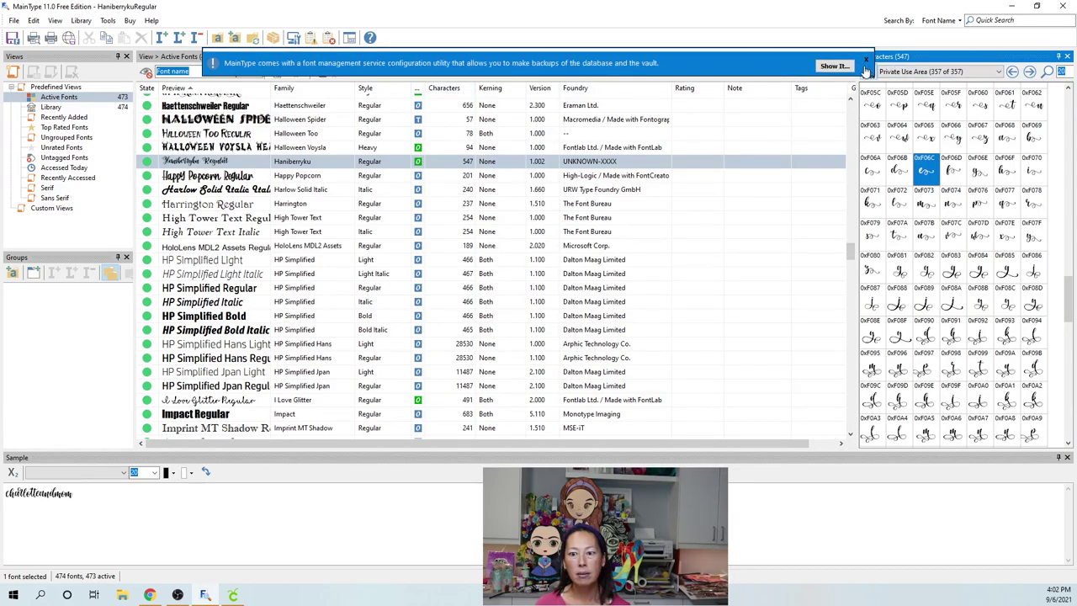
click(866, 59)
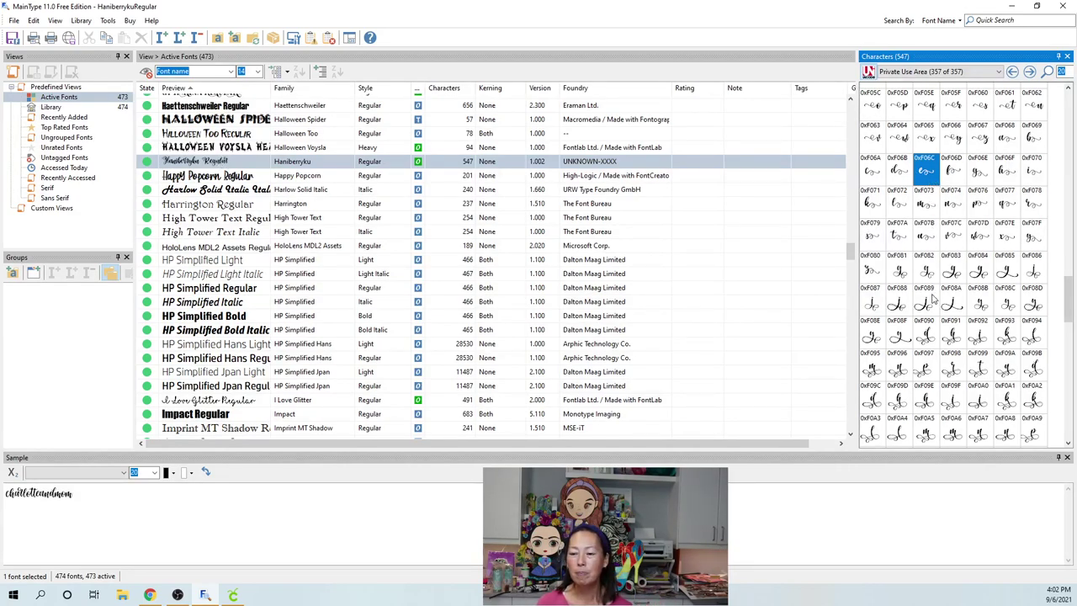
mouse_move(957, 282)
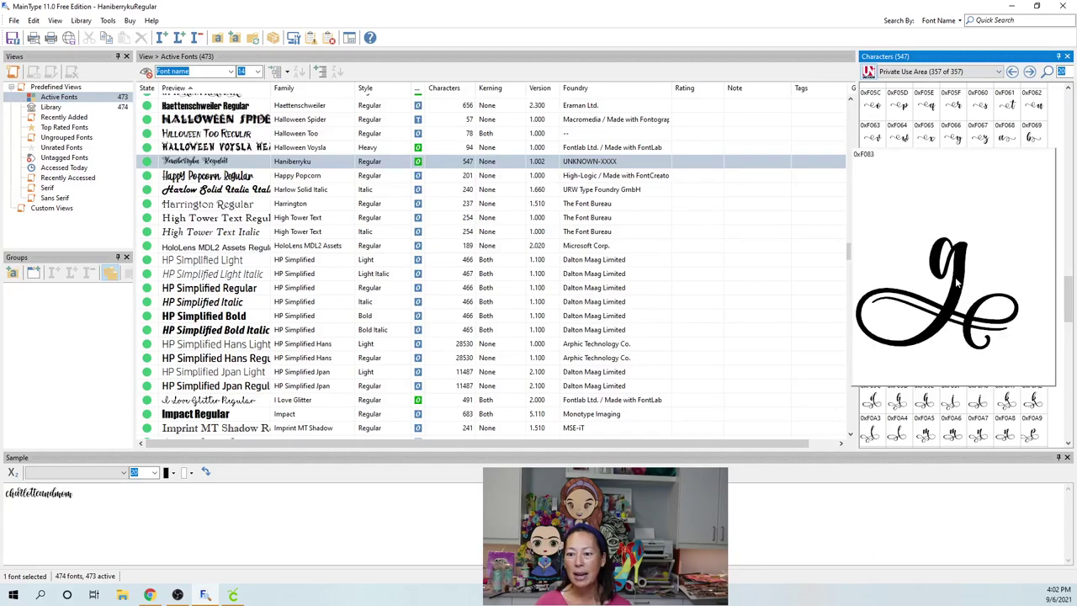
click(956, 283)
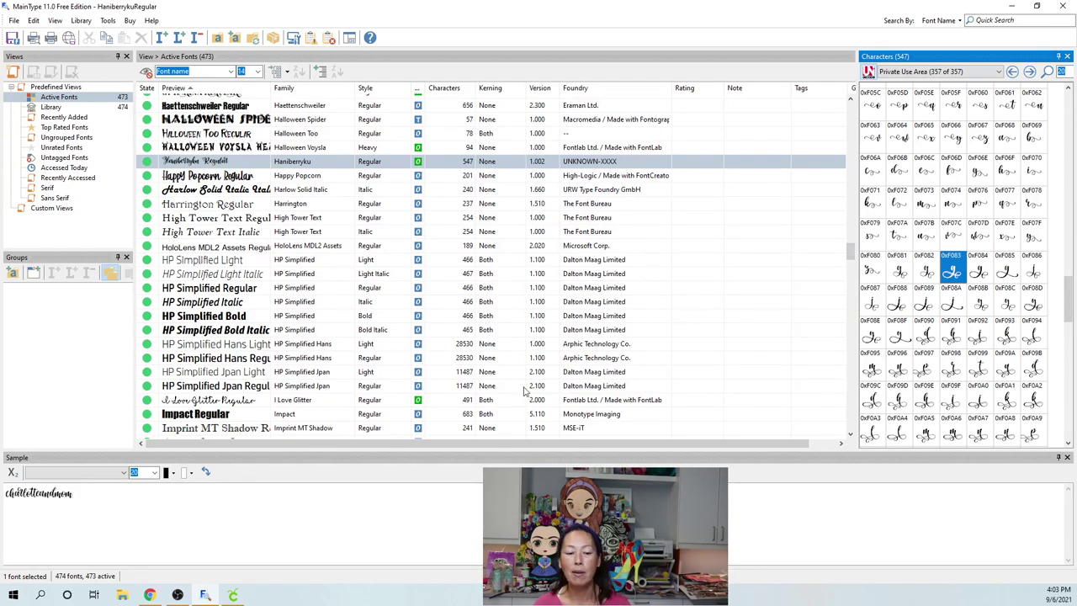
Step: Return to Cricut Design Space and move the lower group of sample lettering far to the right, out of the working area
click(234, 595)
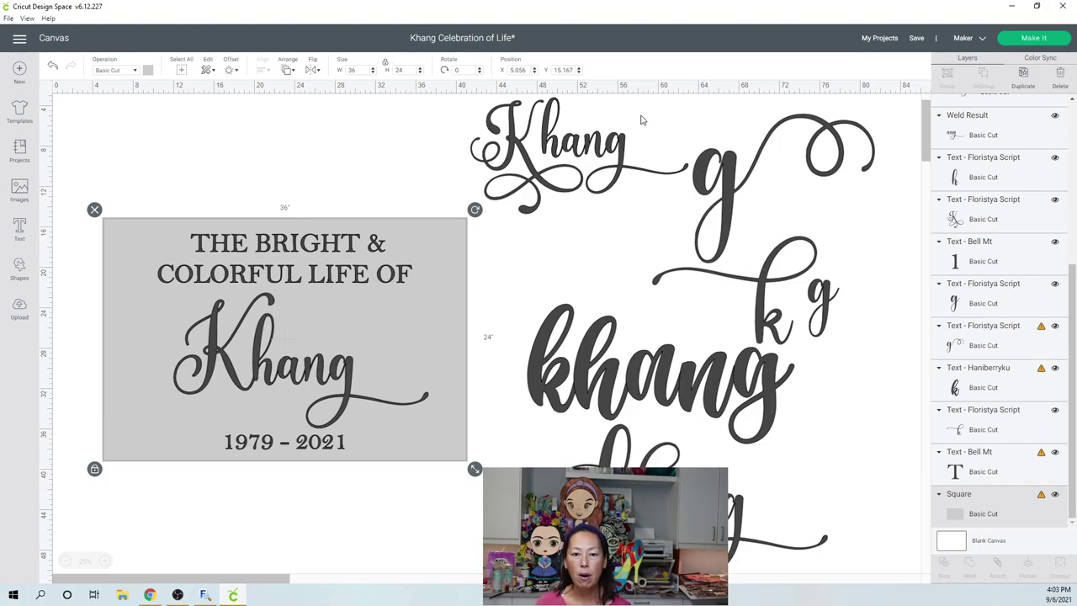
click(653, 448)
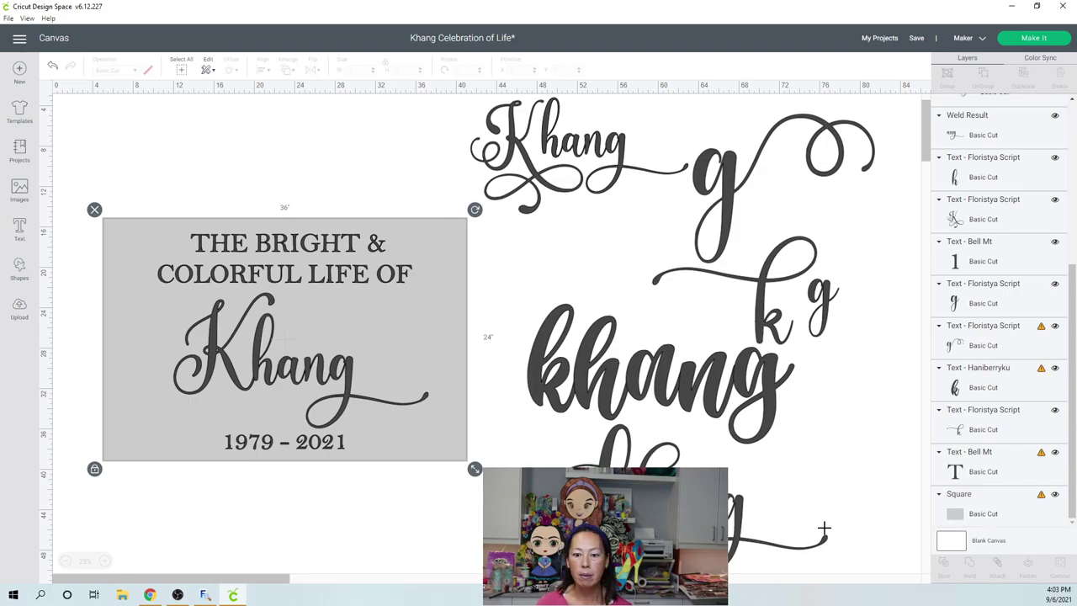
click(644, 381)
drag(644, 381, 703, 383)
key(shift+Right)
key(shift+Right)
key(shift+Right)
key(shift+Right)
key(shift+Right)
key(shift+Right)
key(shift+Right)
key(shift+Right)
Step: Move the remaining swash name lettering above the sign far to the right as well, and clear the selection
drag(446, 114, 545, 139)
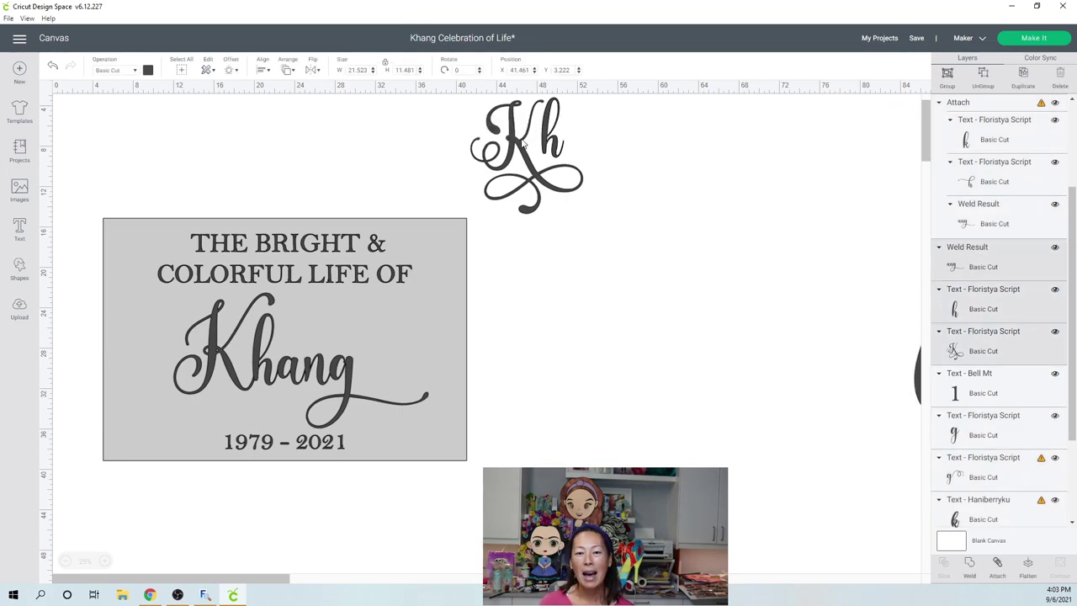
key(shift+Right)
key(shift+Right)
key(shift+Right)
key(shift+Right)
key(shift+Right)
key(shift+Right)
key(shift+Right)
key(shift+Right)
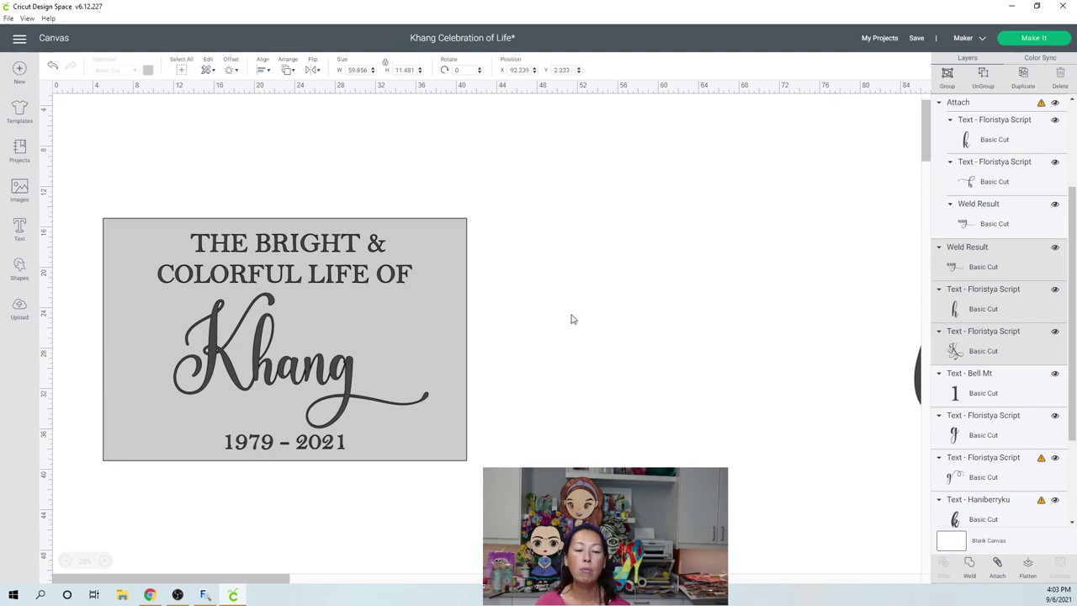
click(124, 235)
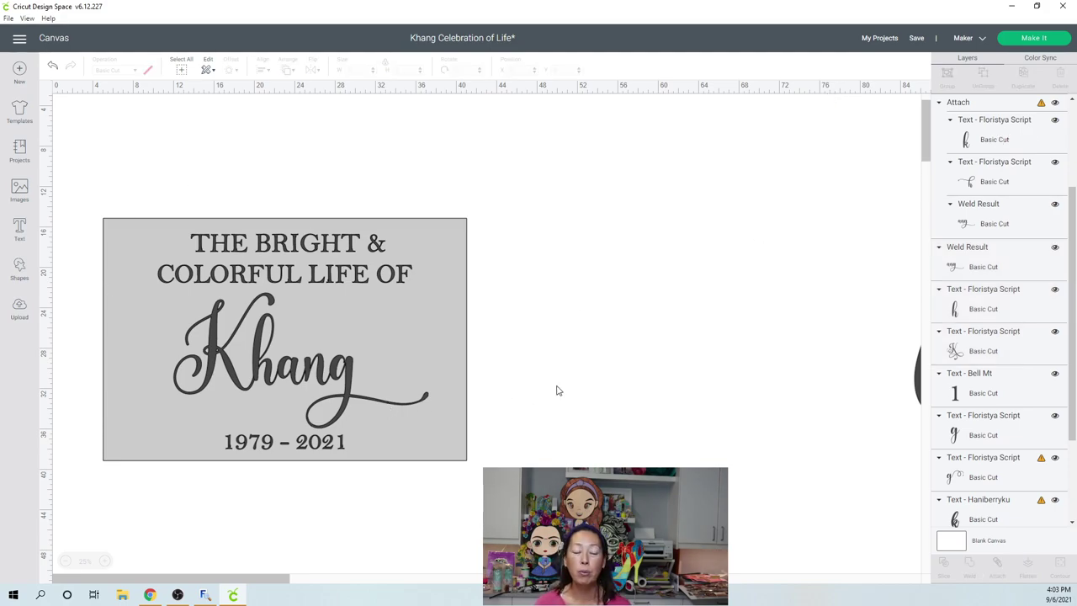
Step: Add a square shape to the canvas and place it in the empty area to the right of the sign
click(439, 243)
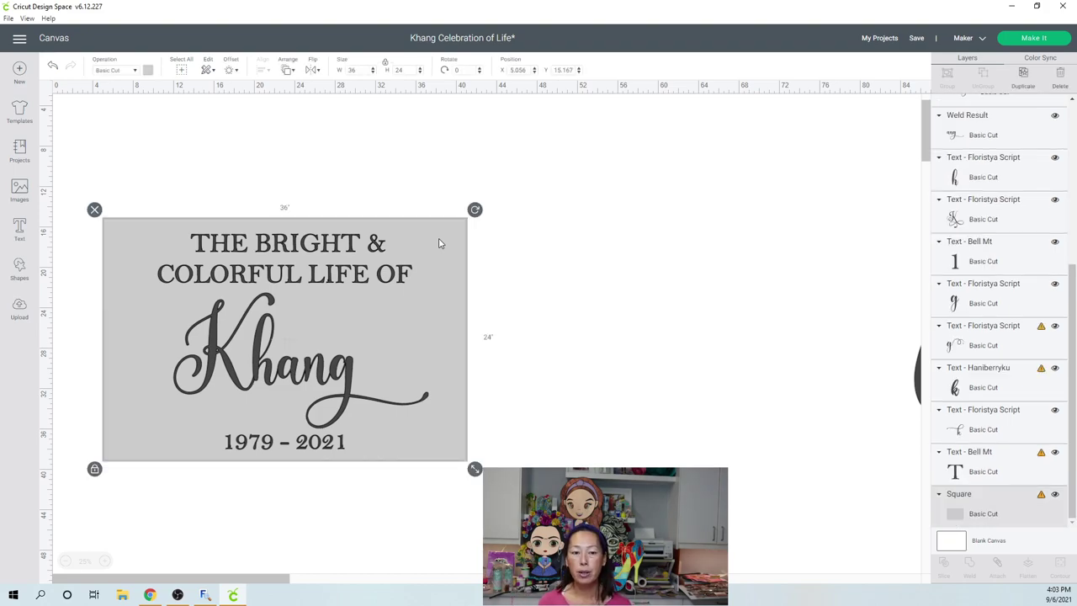
click(20, 267)
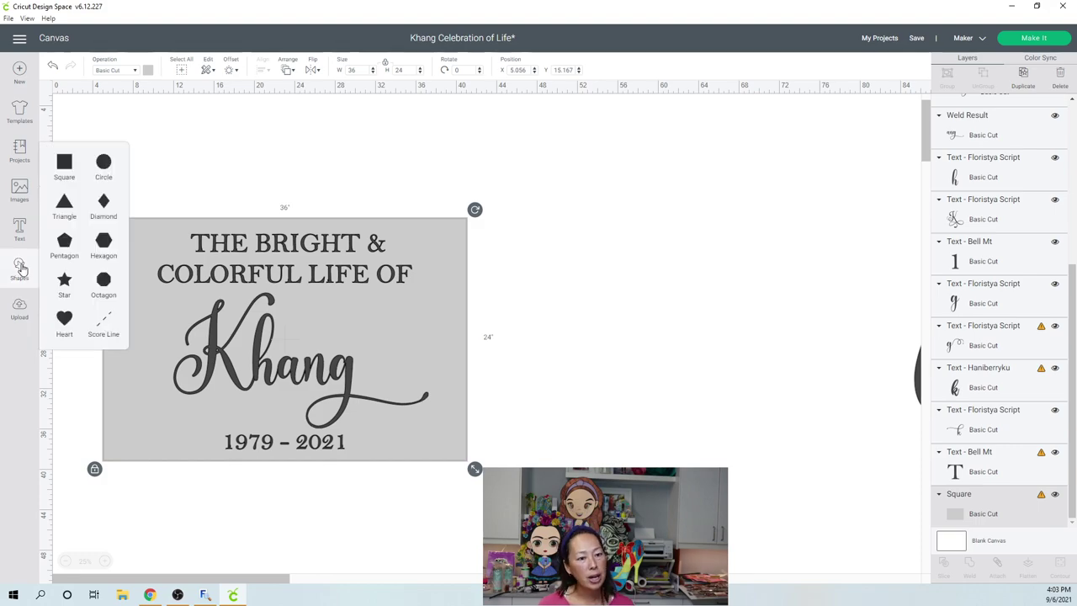
click(65, 165)
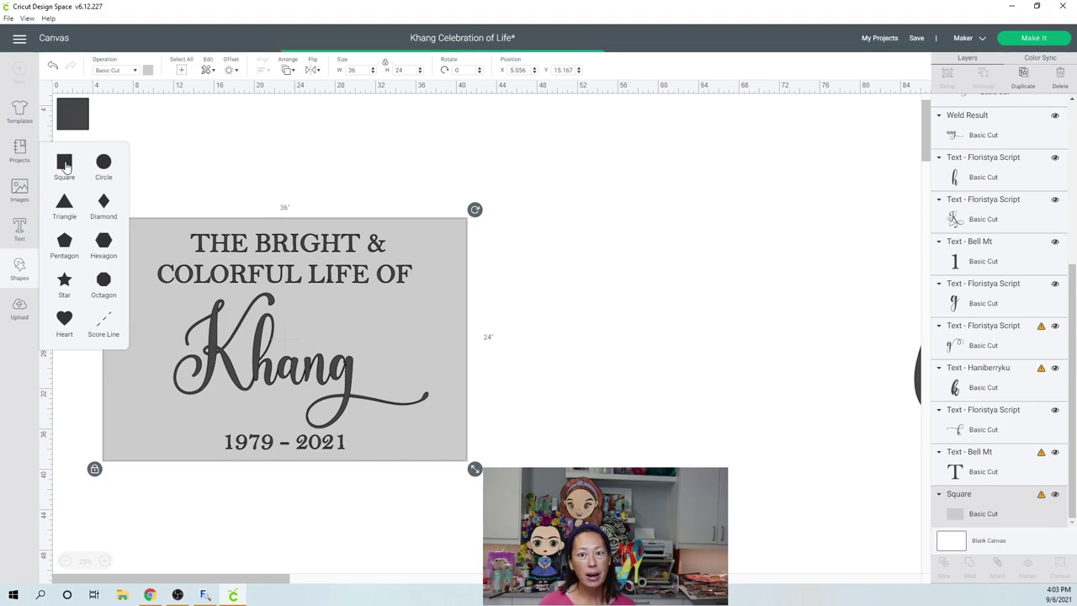
drag(72, 119, 610, 177)
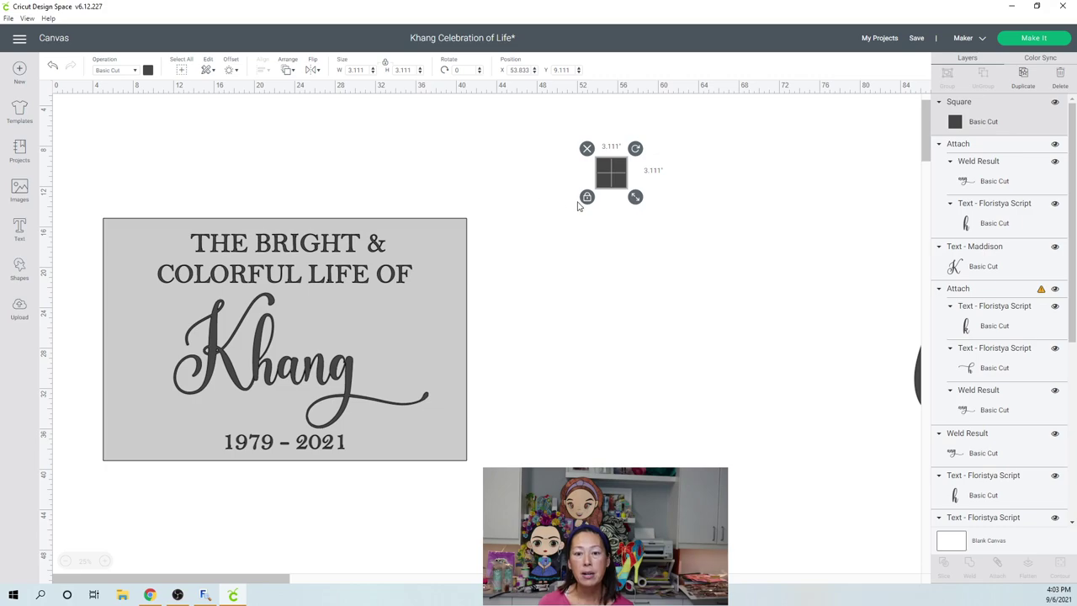
Step: Unlock the new square's proportions and set its size to 36 inches wide by 24 inches high
click(587, 197)
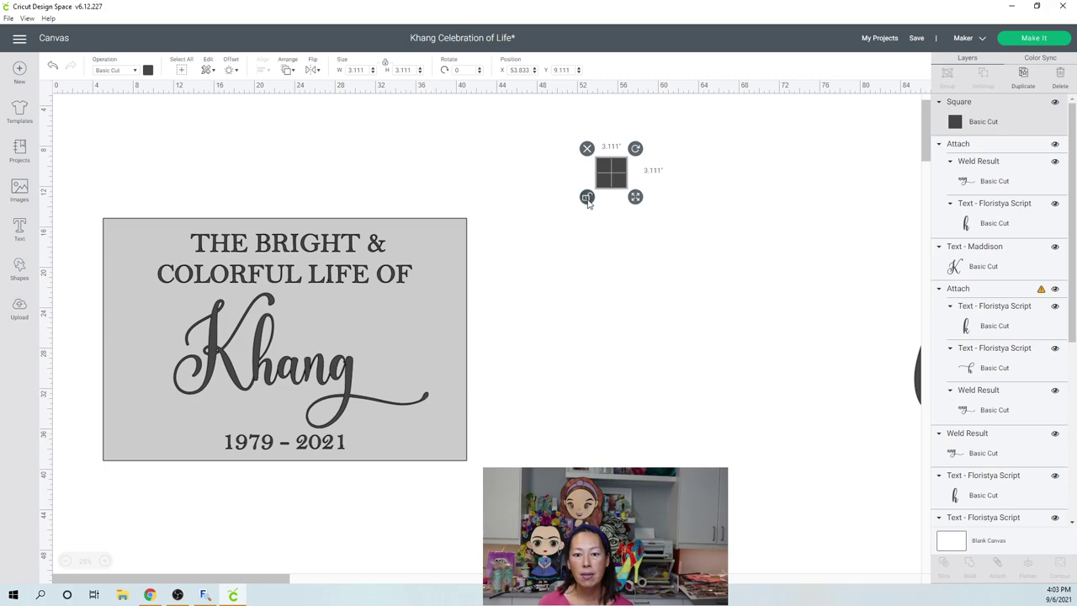
click(363, 70)
text(36)
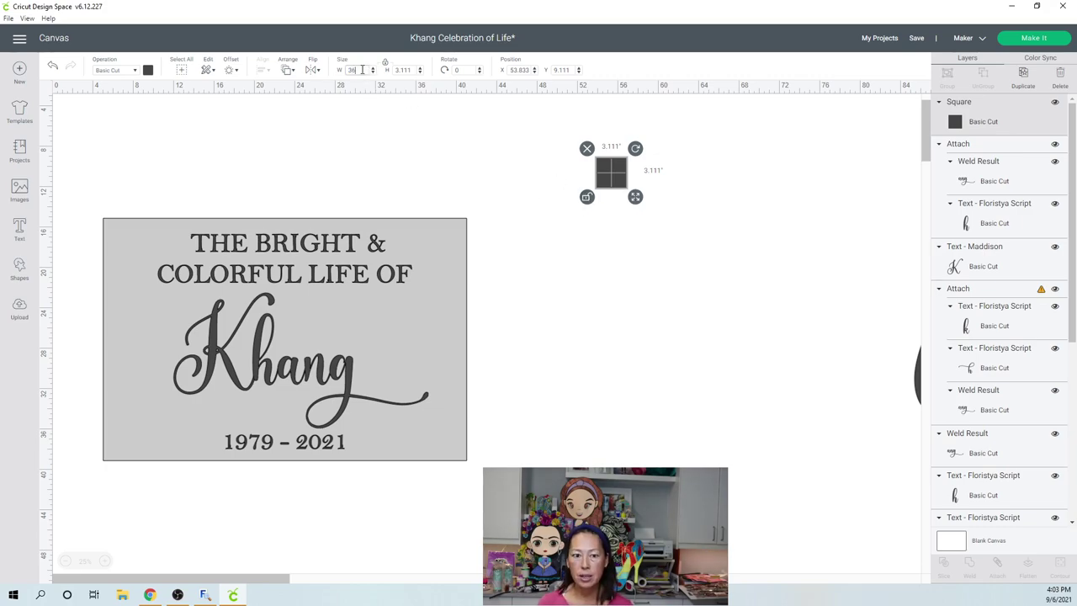
key(Tab)
text(24)
key(Tab)
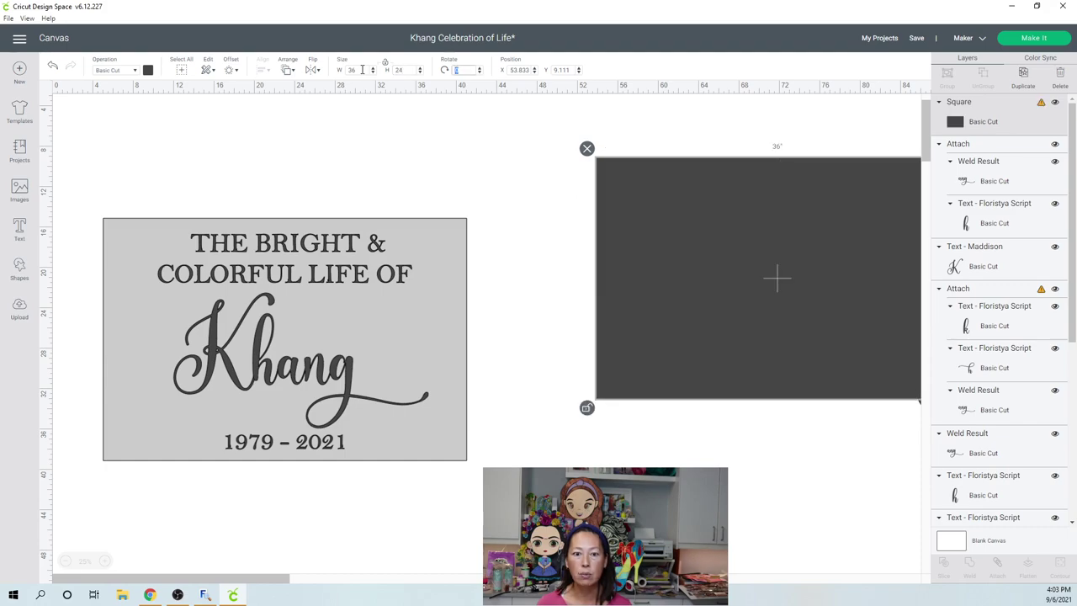
Step: Position the new rectangle level with the existing sign, at about X 43.4 and Y 15.1, and color it light gray
drag(704, 186, 599, 250)
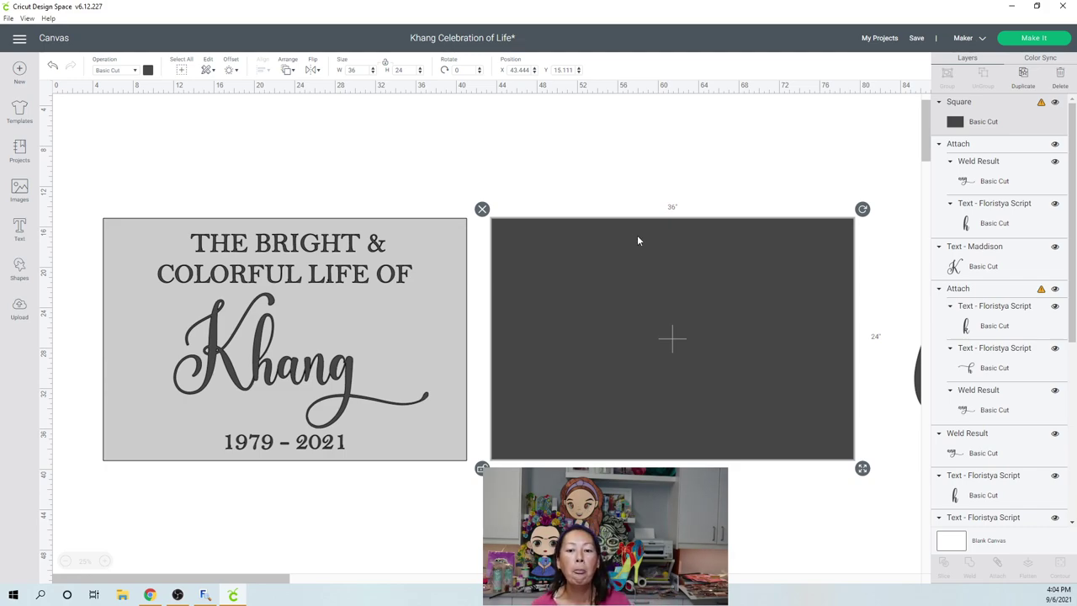
click(620, 170)
click(633, 254)
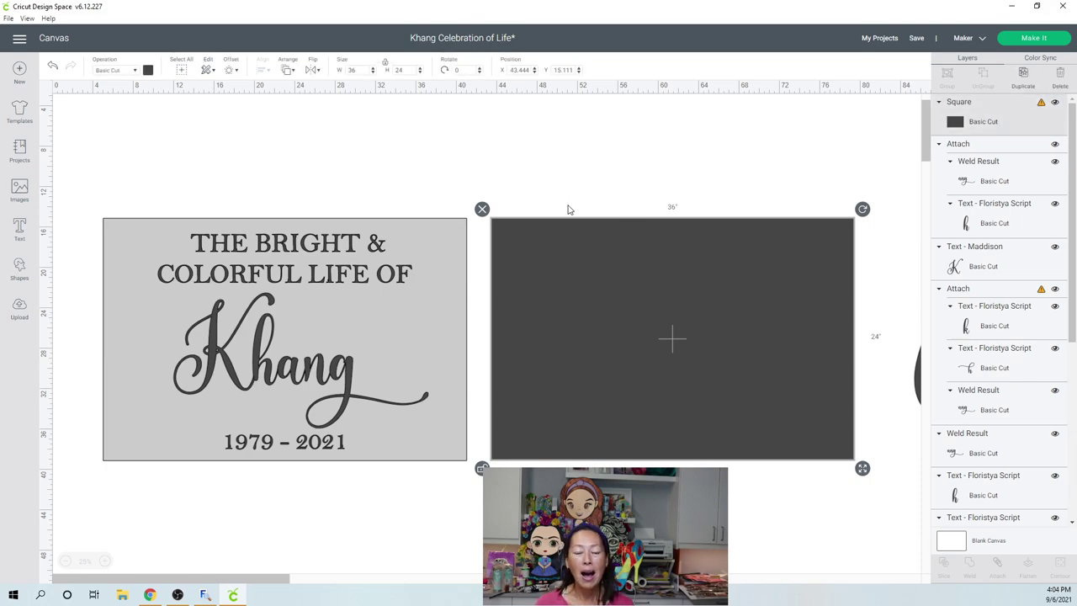
click(149, 71)
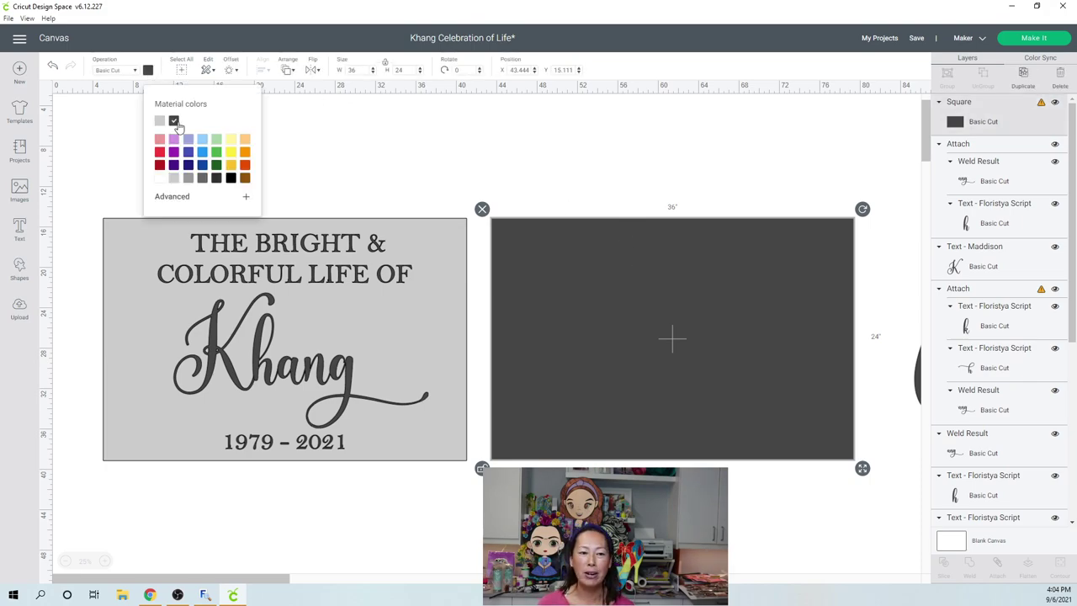
click(174, 178)
click(507, 182)
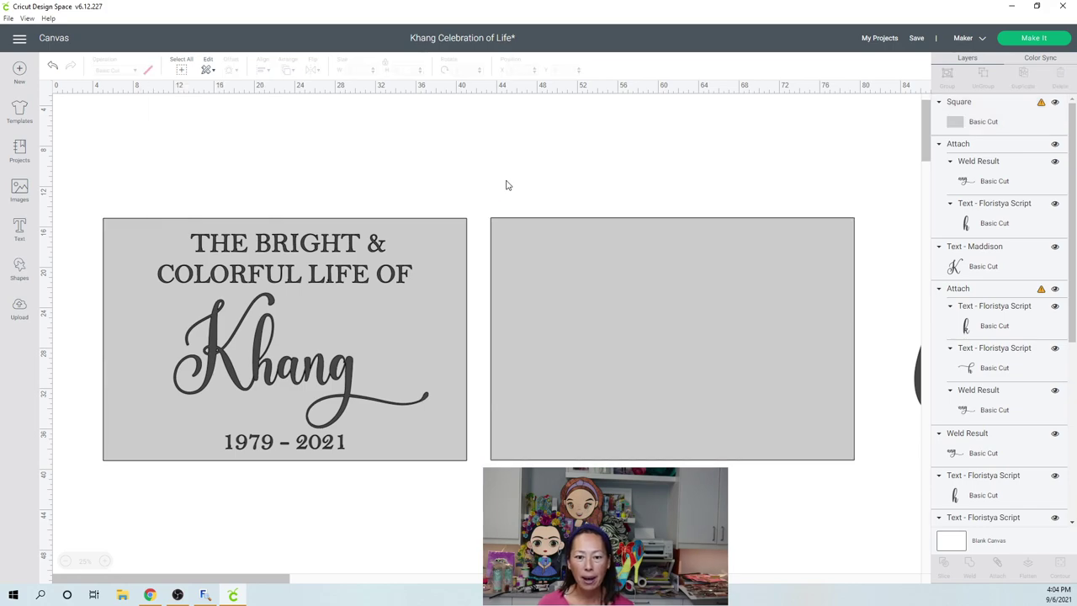
Step: Check the original heading's font, add a new text object, and set its font to Bell MT
click(295, 247)
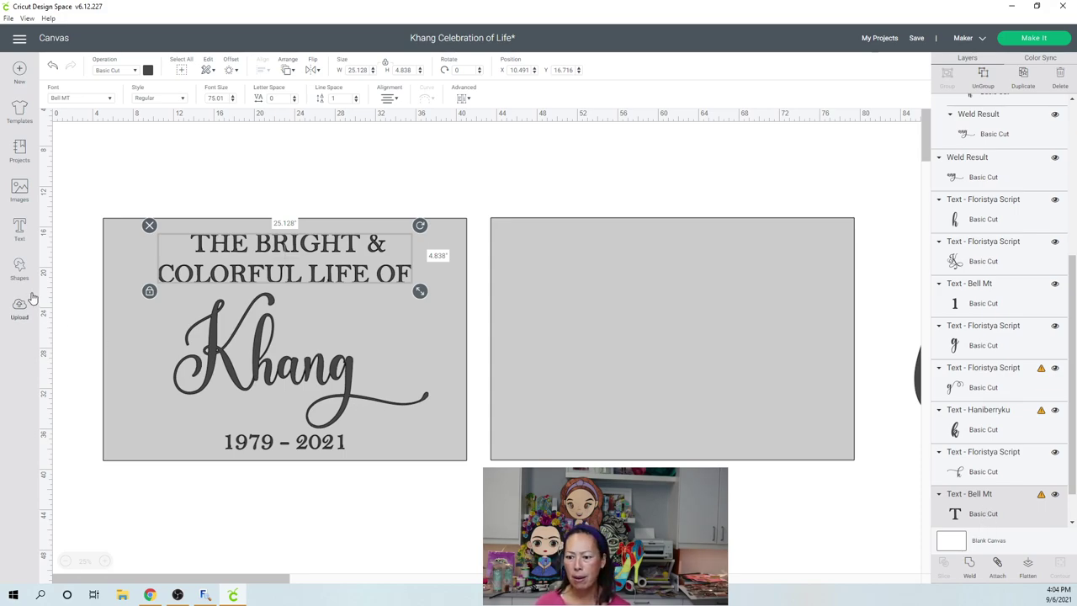
click(21, 233)
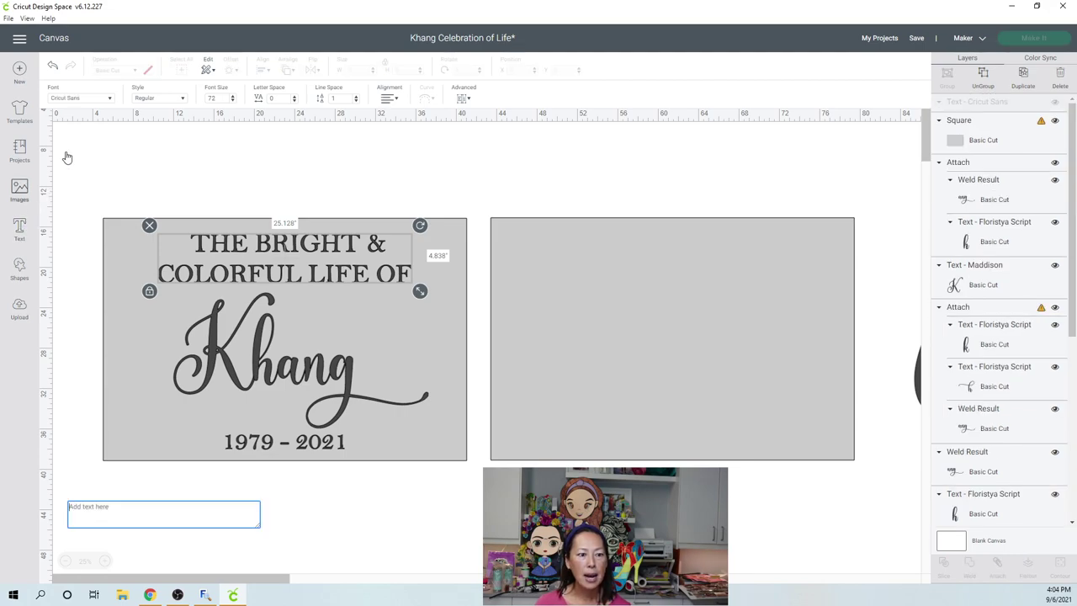
click(108, 99)
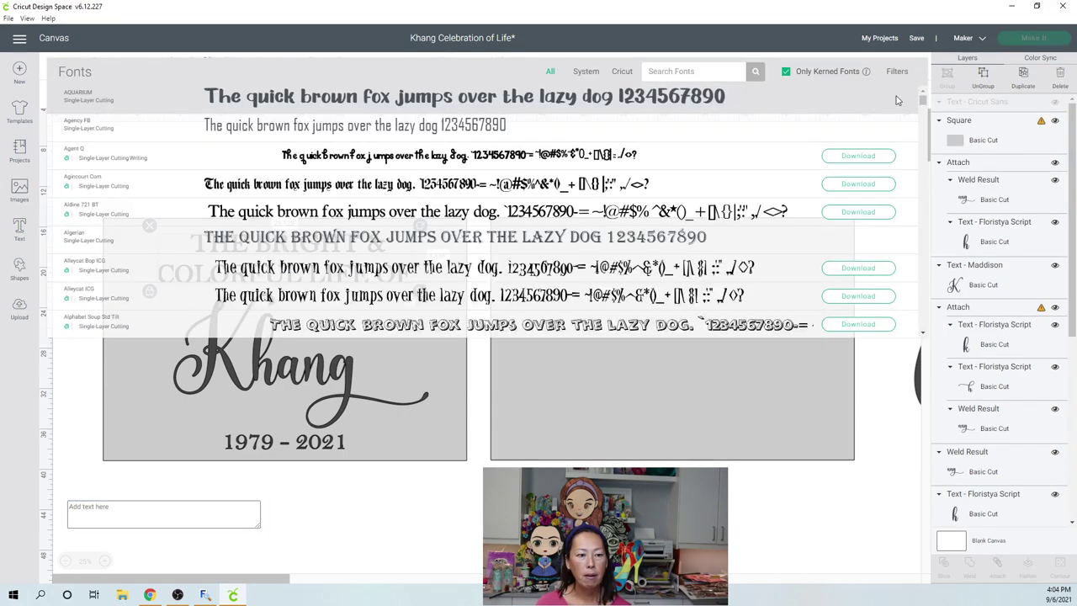
click(720, 73)
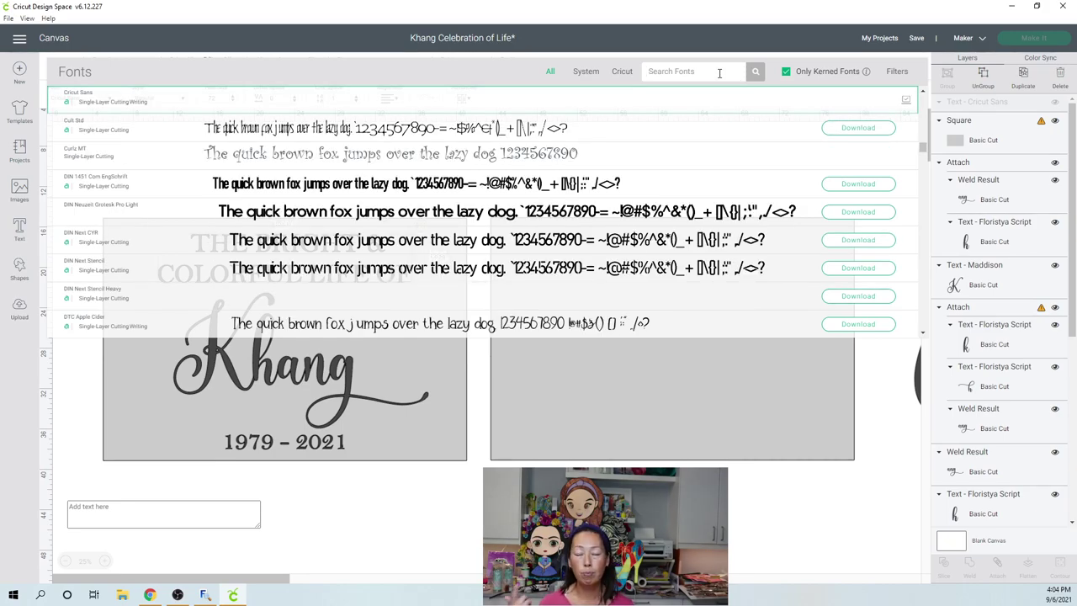
text(BELL)
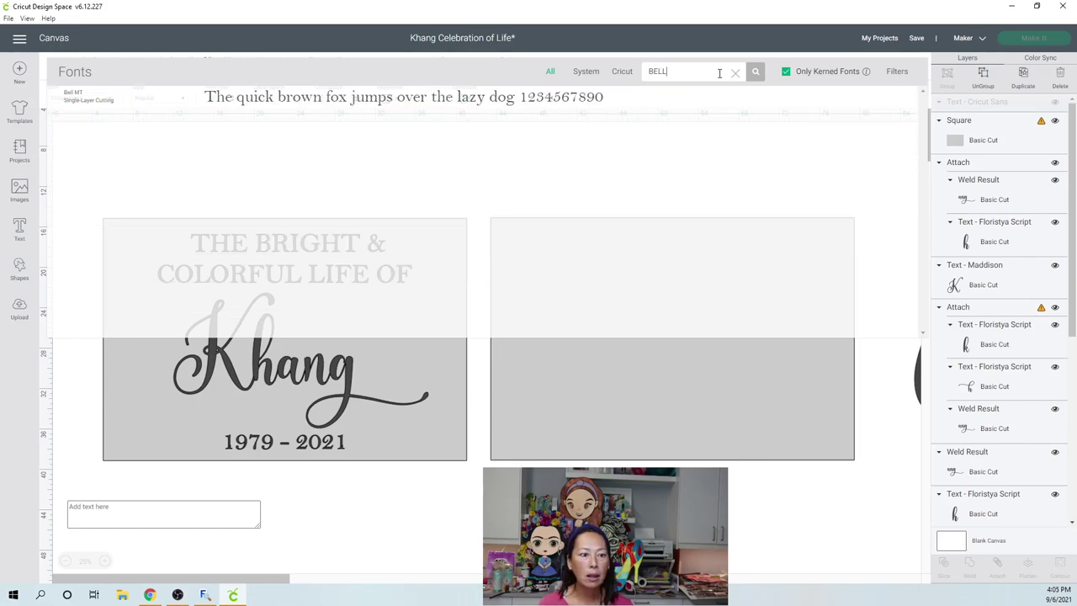
click(314, 108)
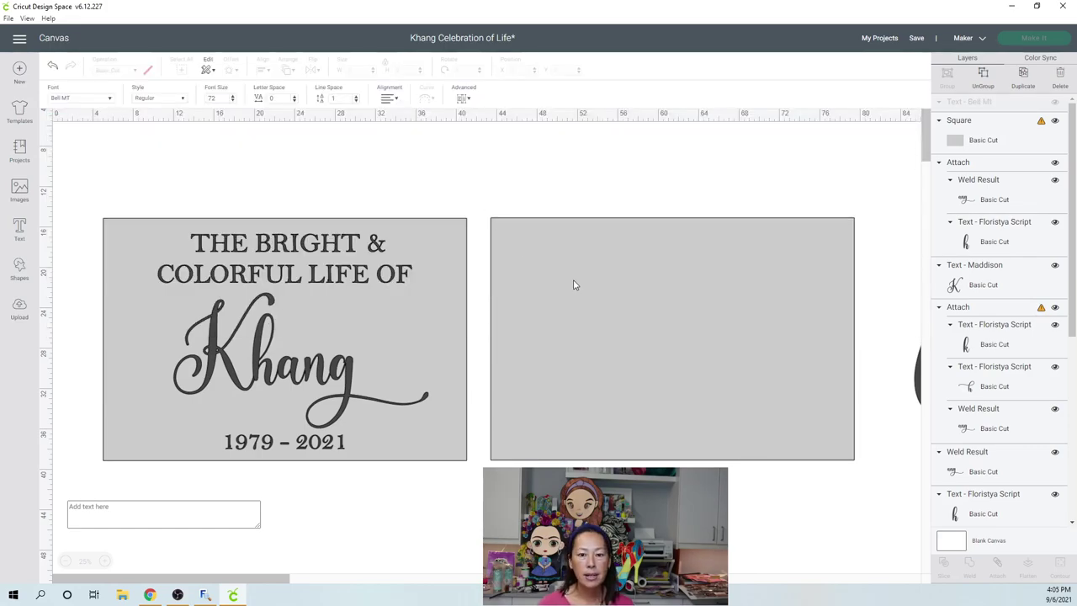
Step: Enter the heading THE BRIGHT & COLORFUL LIFE OF in the new text object, breaking the line after the ampersand
click(159, 517)
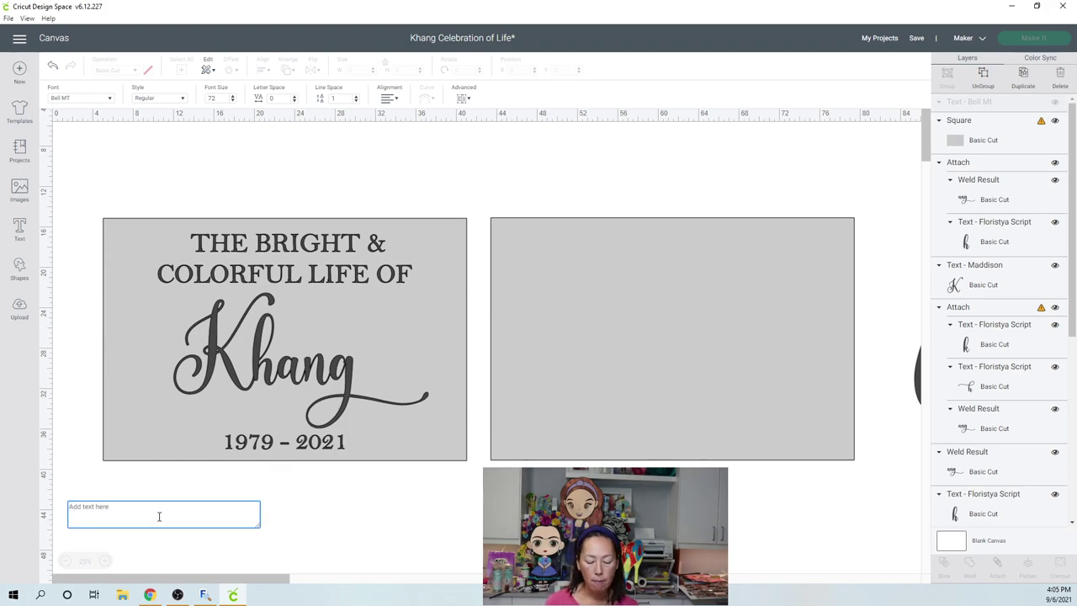
text(T)
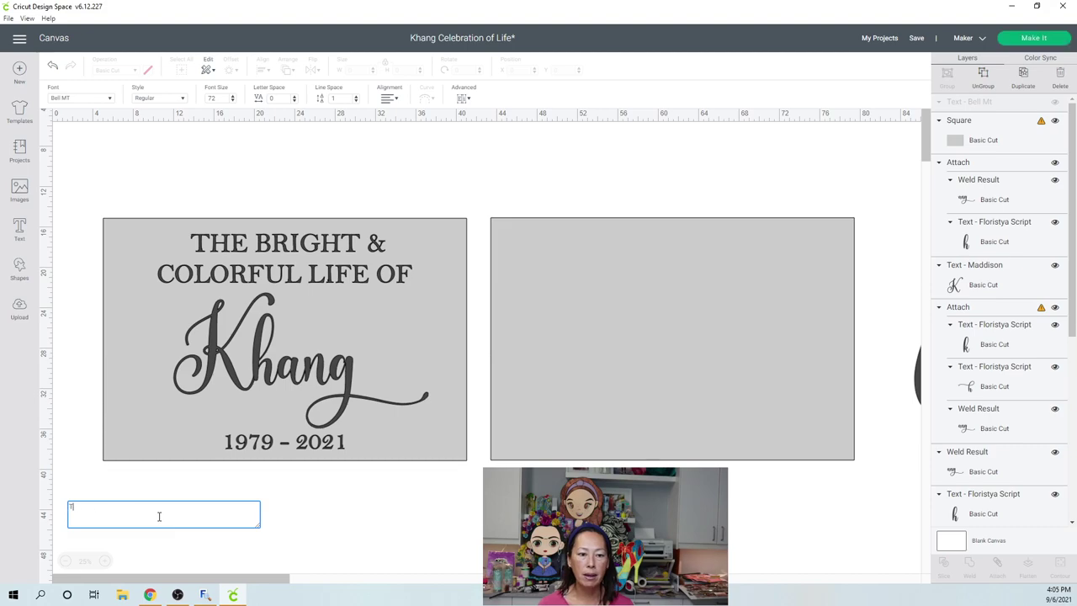
text(HE BRI)
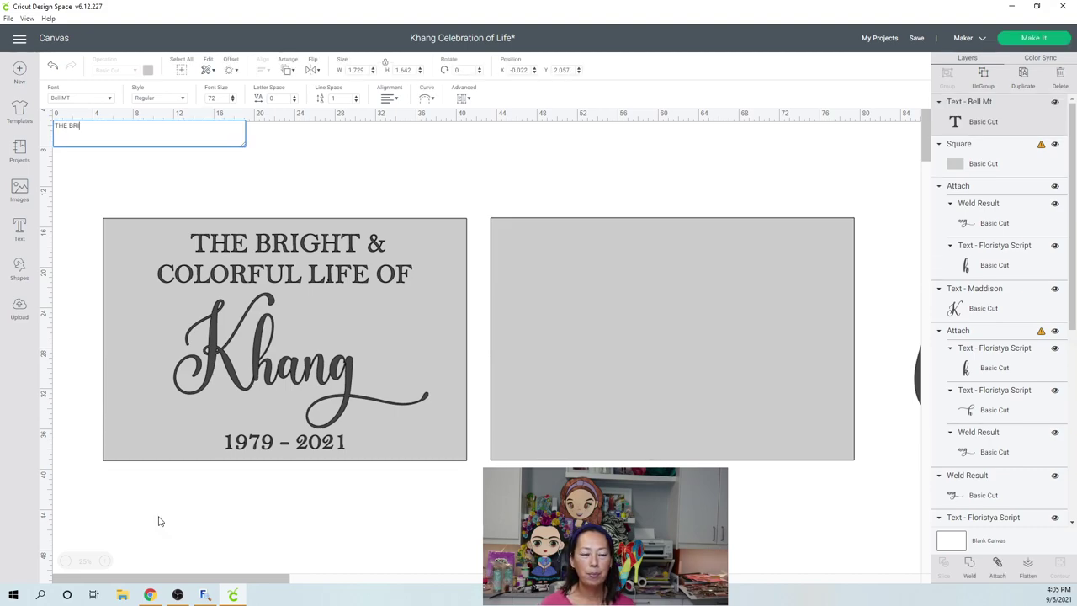
text(GHT & )
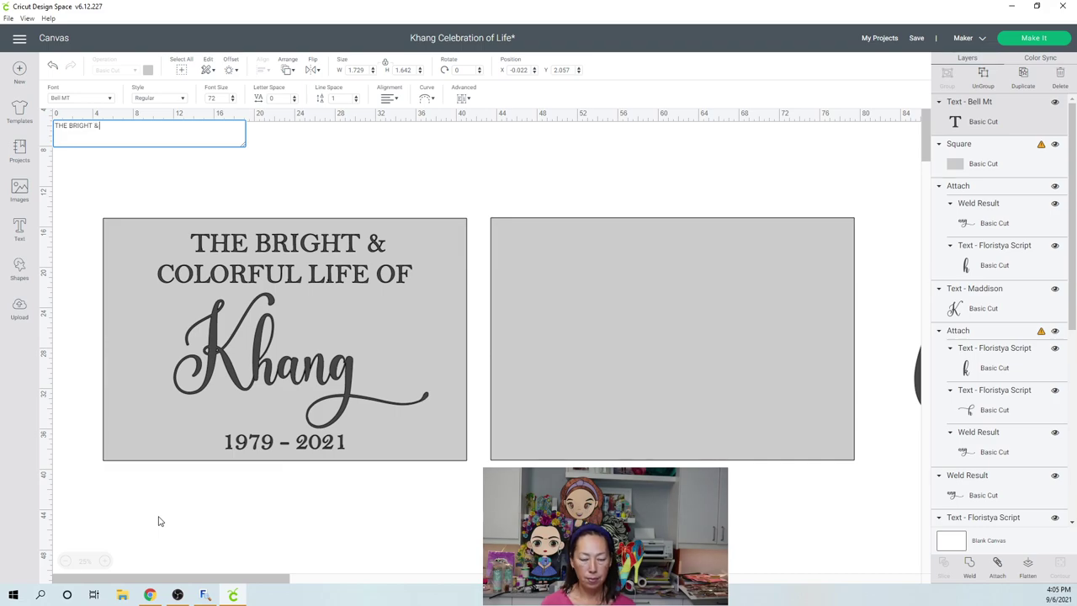
text(COLORFU)
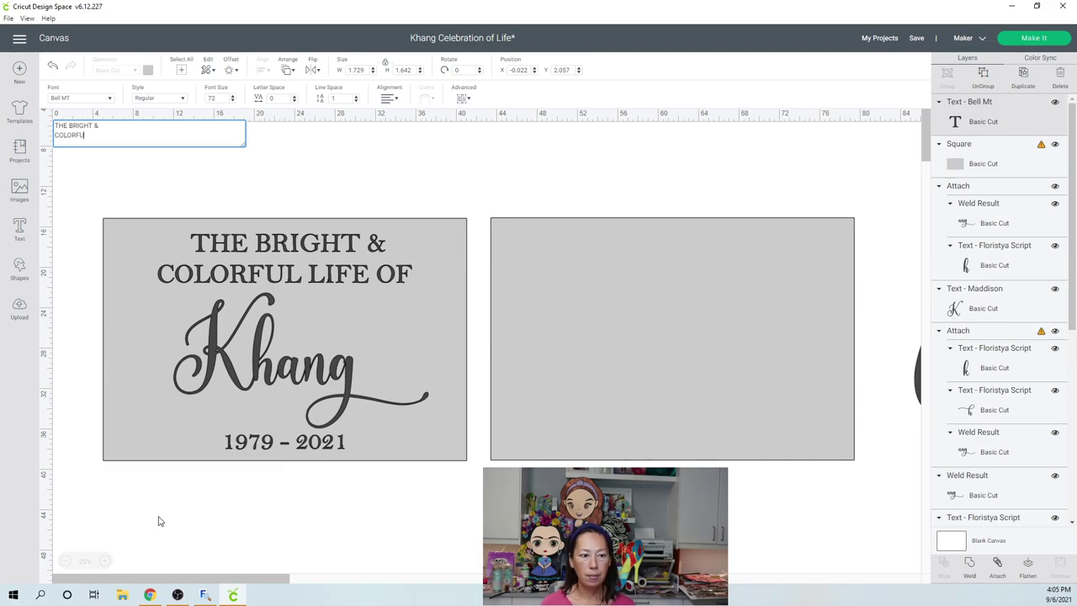
text(L LIFE OF)
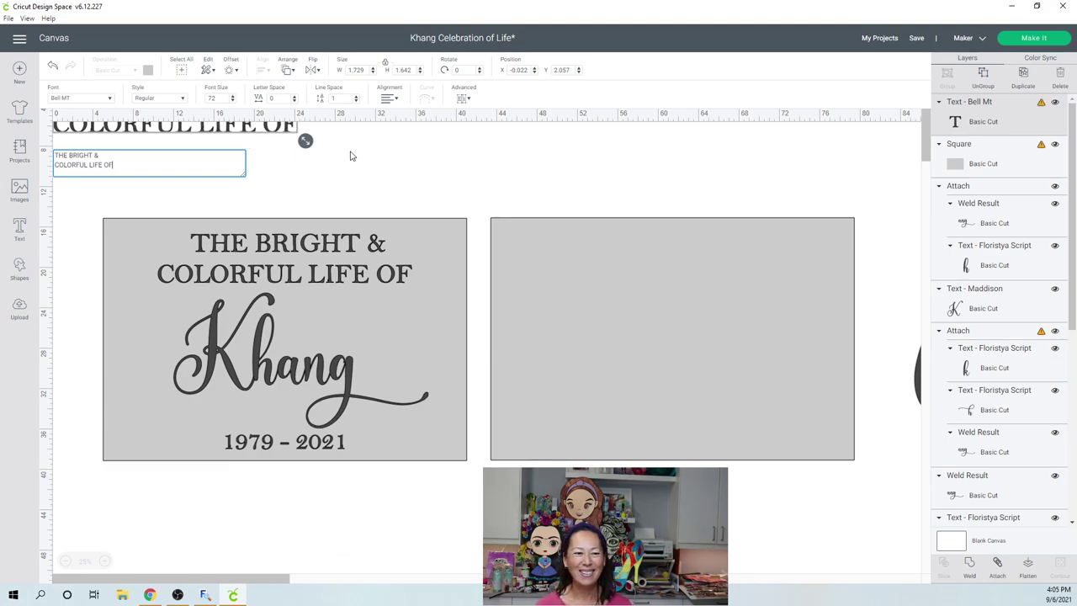
click(260, 150)
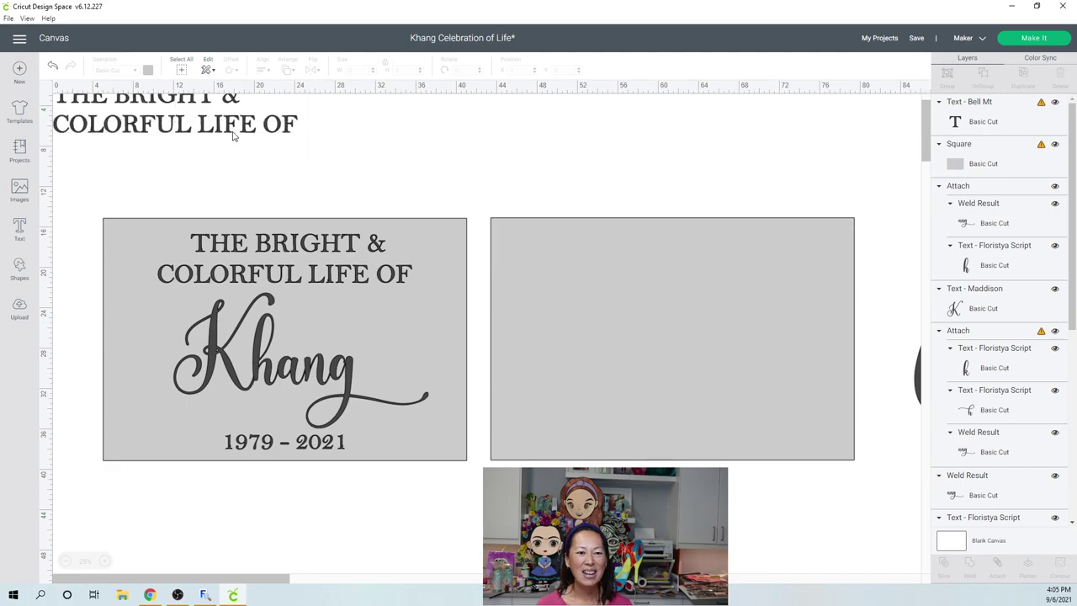
Step: Move the new heading to the upper part of the blank rectangle and center-align its two lines
drag(232, 138, 727, 287)
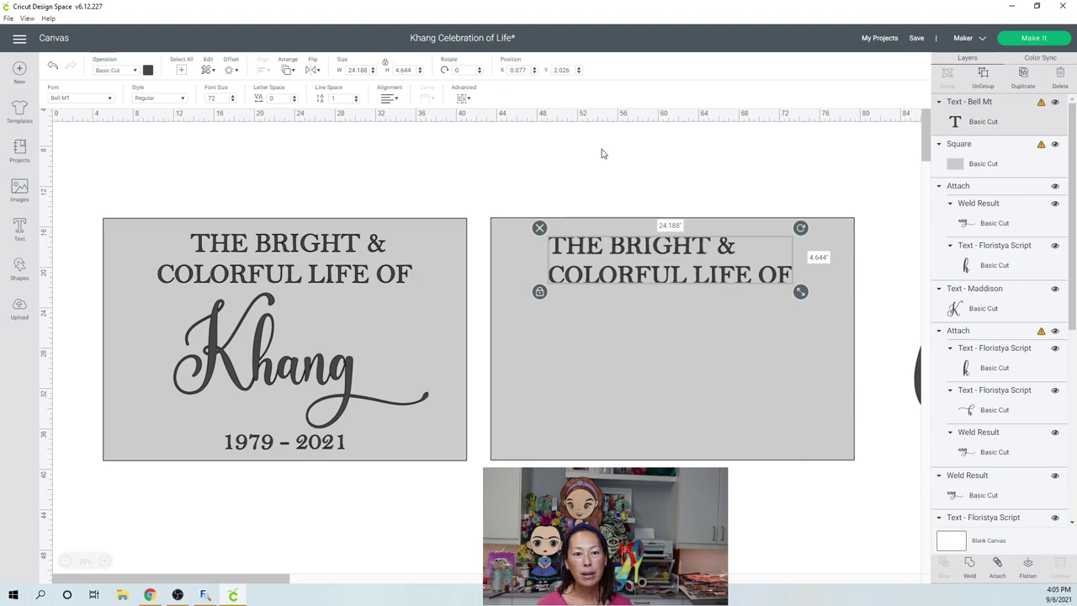
click(392, 100)
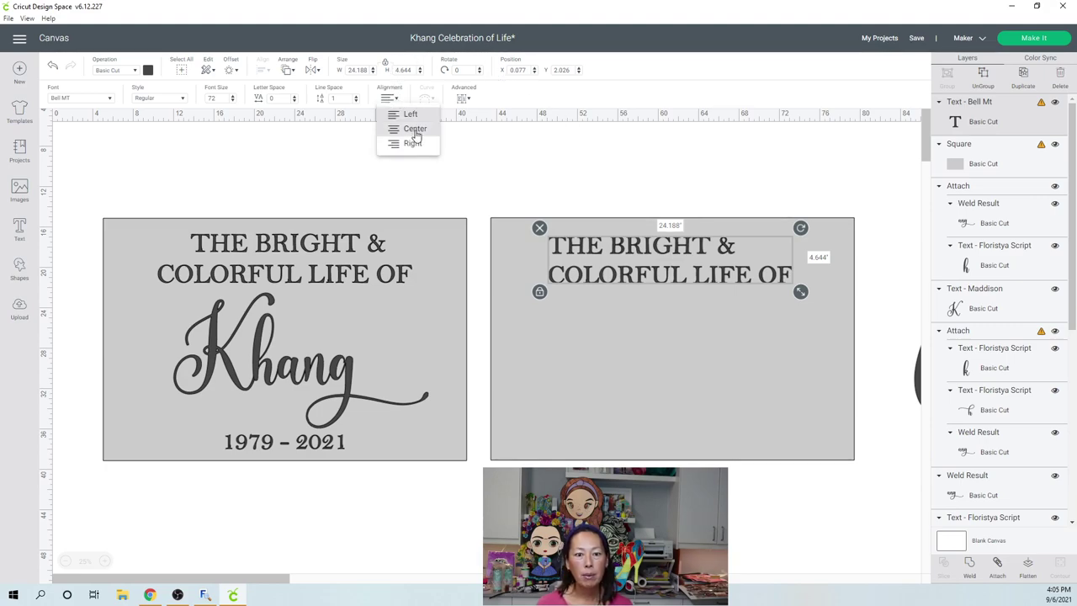
click(415, 130)
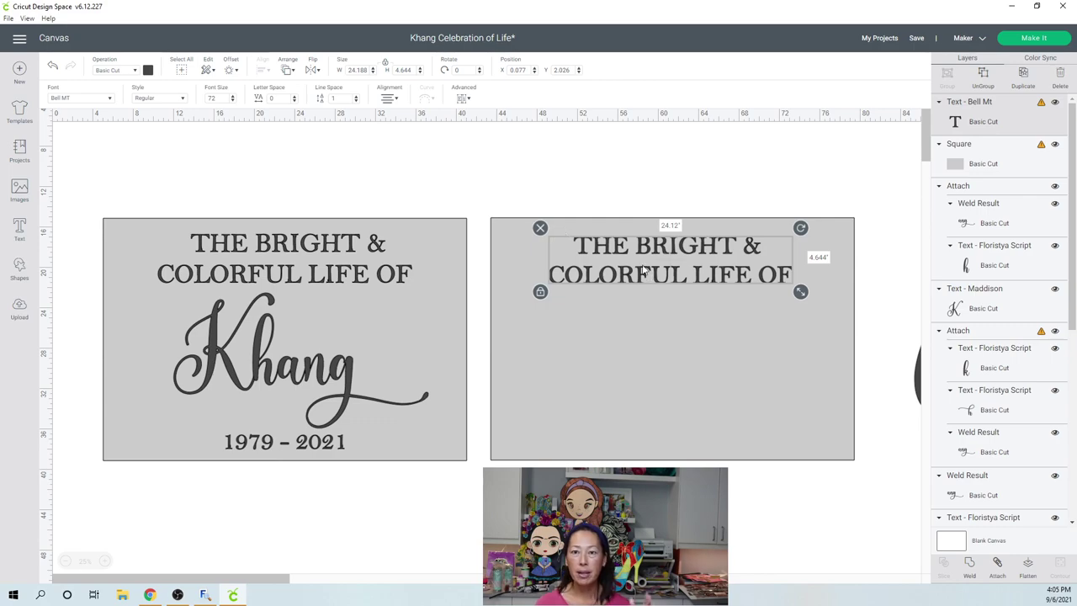
drag(639, 249, 638, 243)
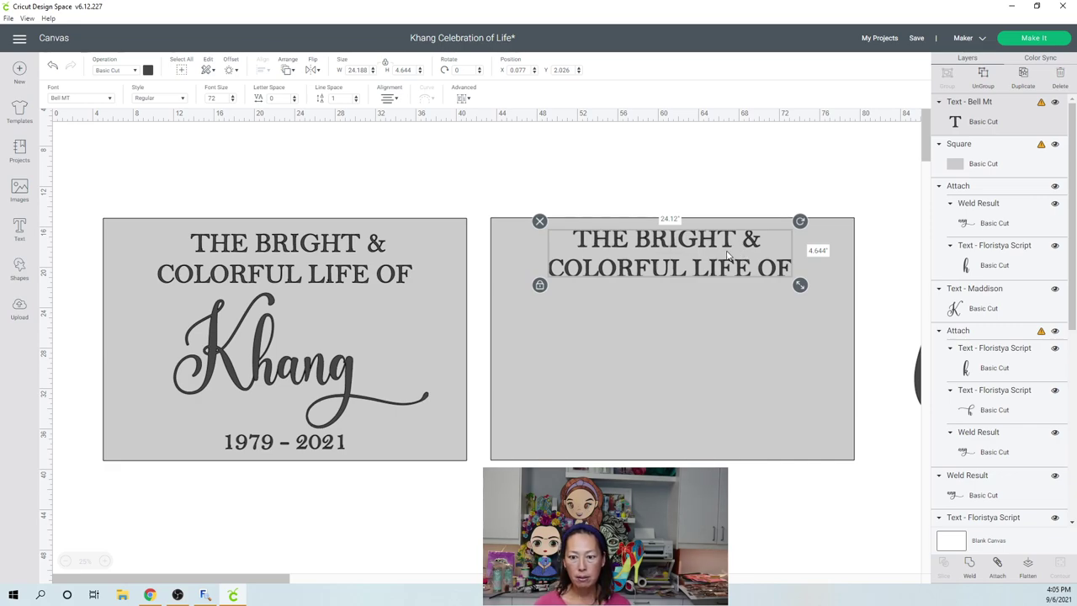
Step: Duplicate the heading in the lower part of the new rectangle and replace the copy's text with the birth and death years from the original sign
drag(728, 256, 722, 443)
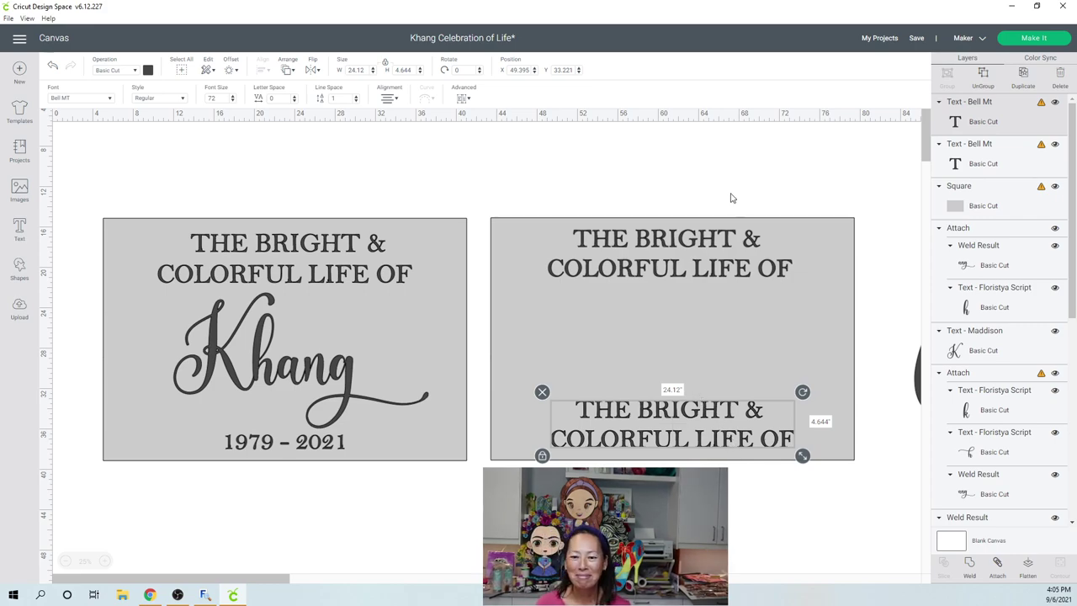
click(693, 392)
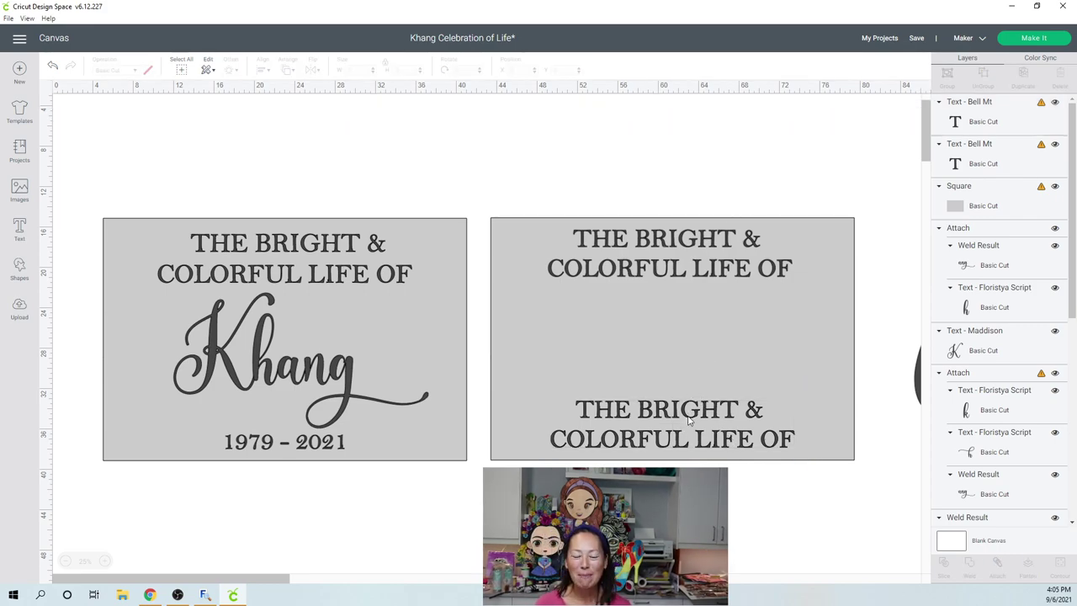
click(689, 421)
double_click(688, 421)
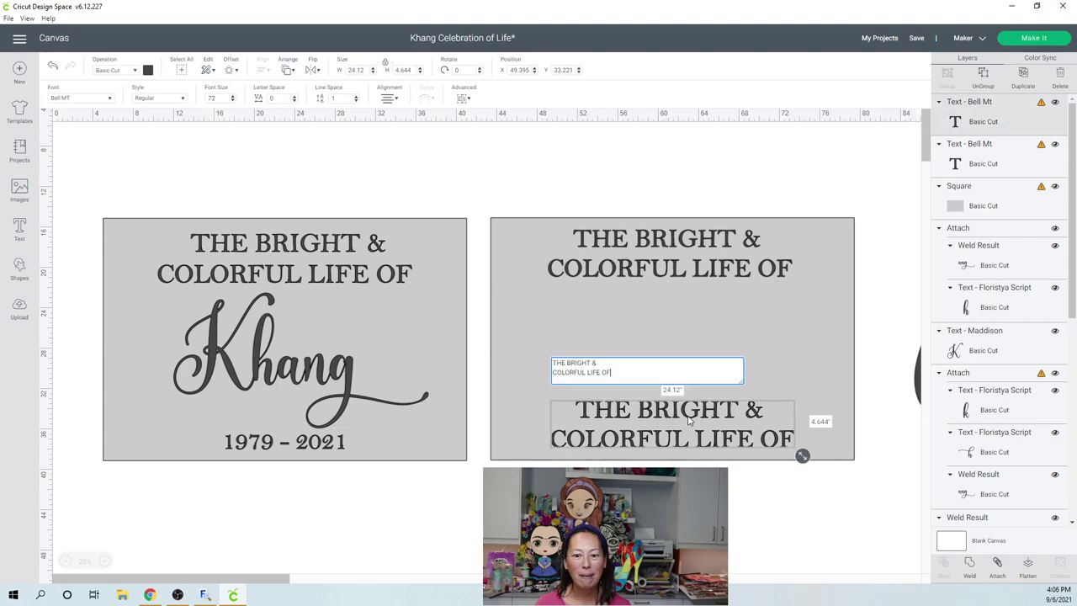
drag(627, 370, 514, 350)
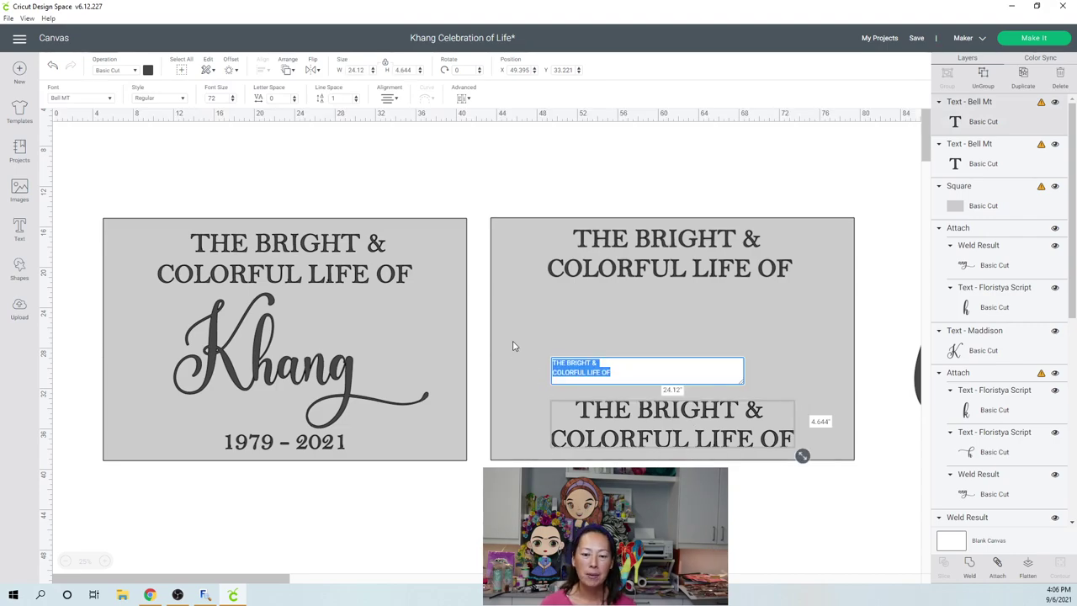
text(1979 )
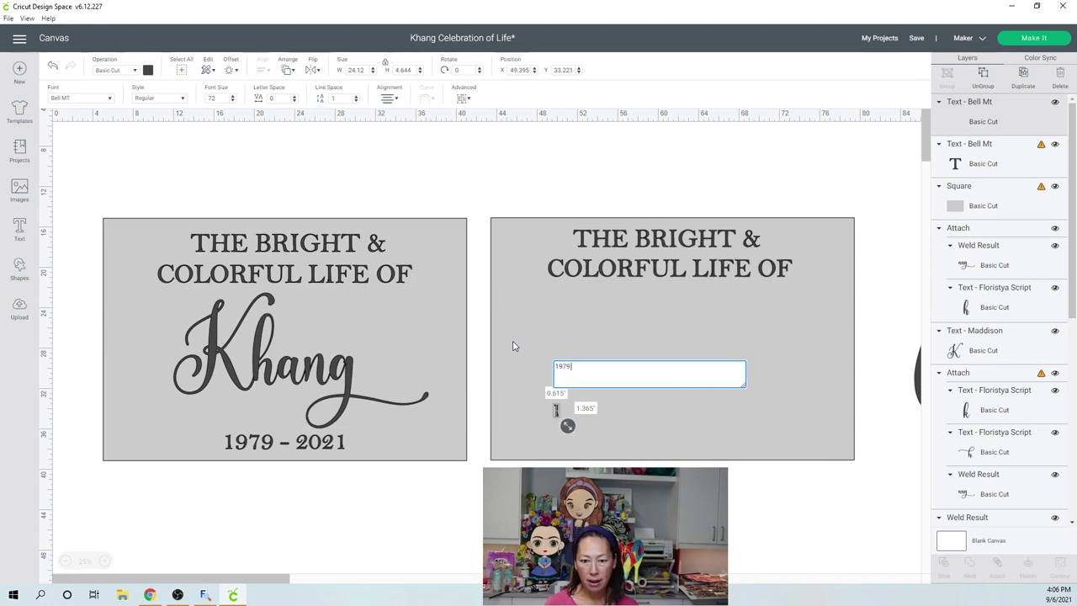
text(- 2021)
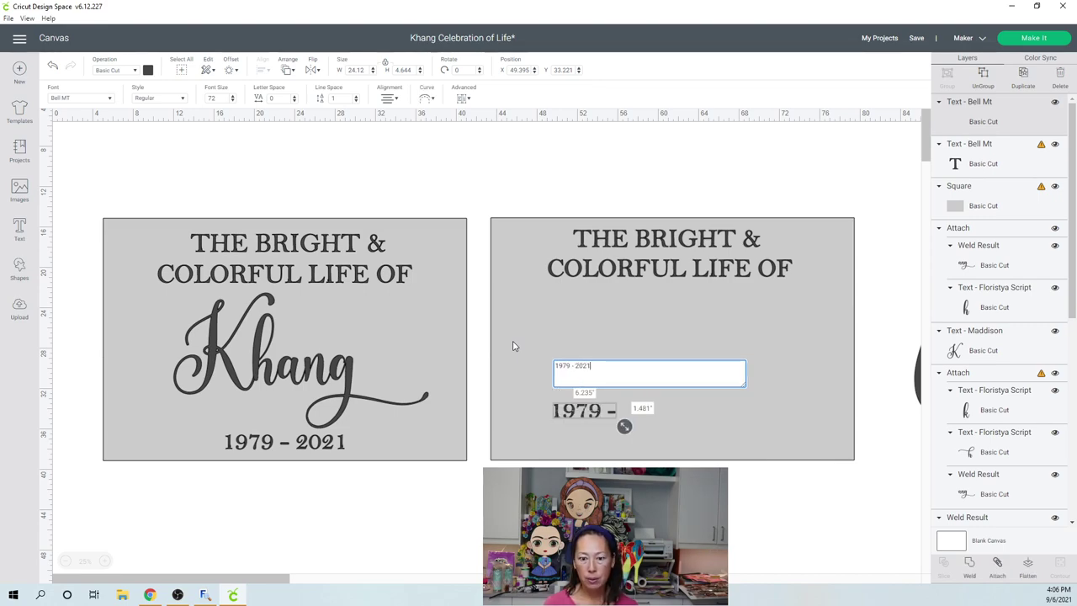
click(569, 175)
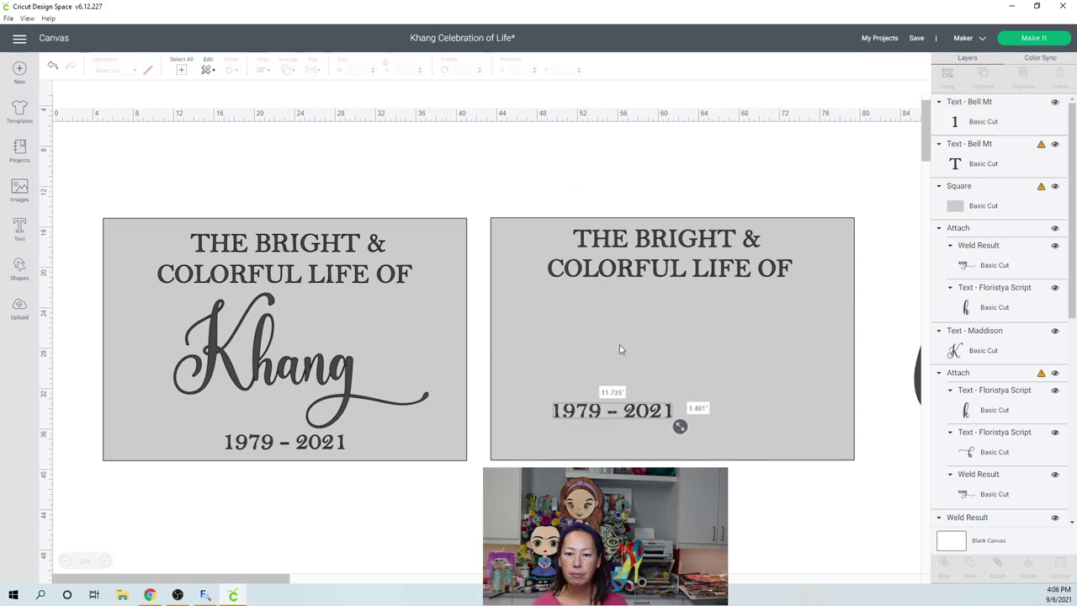
Step: Place the years near the new rectangle's lower edge and center the heading, years and rectangle horizontally with each other
drag(639, 418, 702, 446)
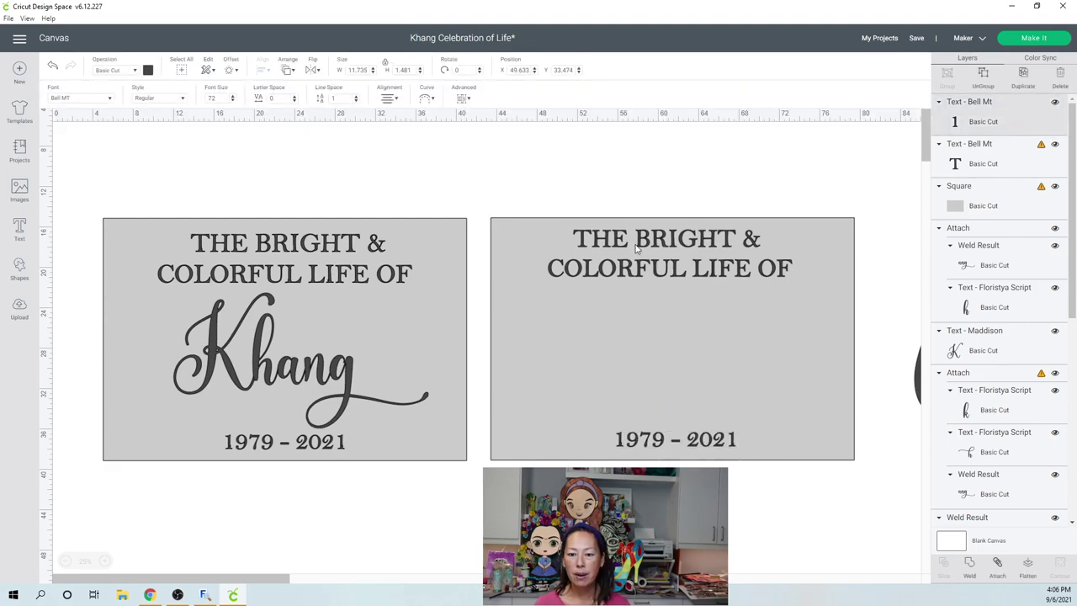
drag(615, 163, 752, 528)
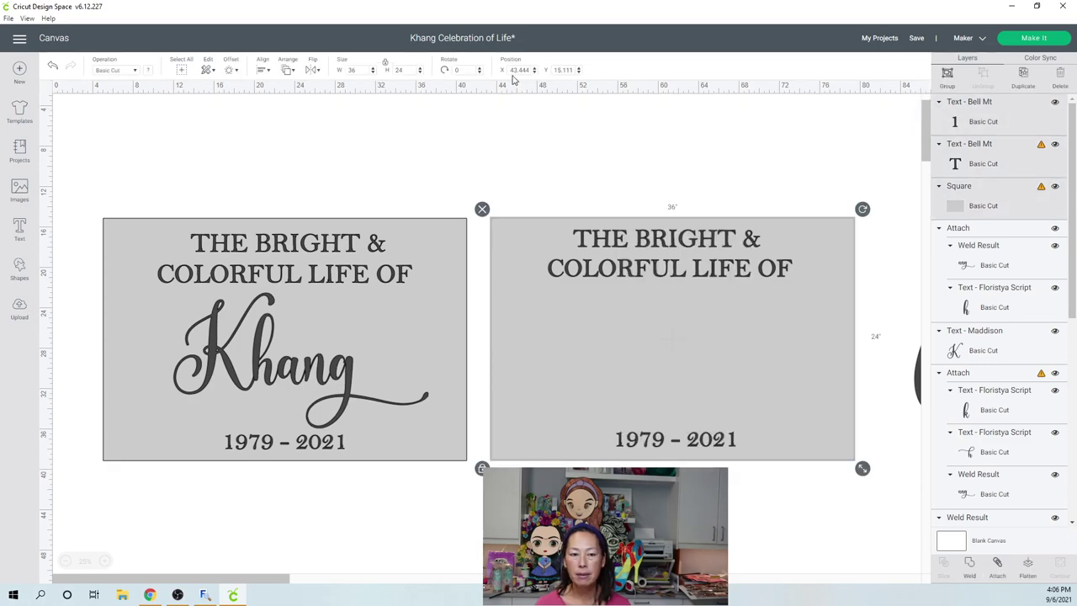
click(266, 71)
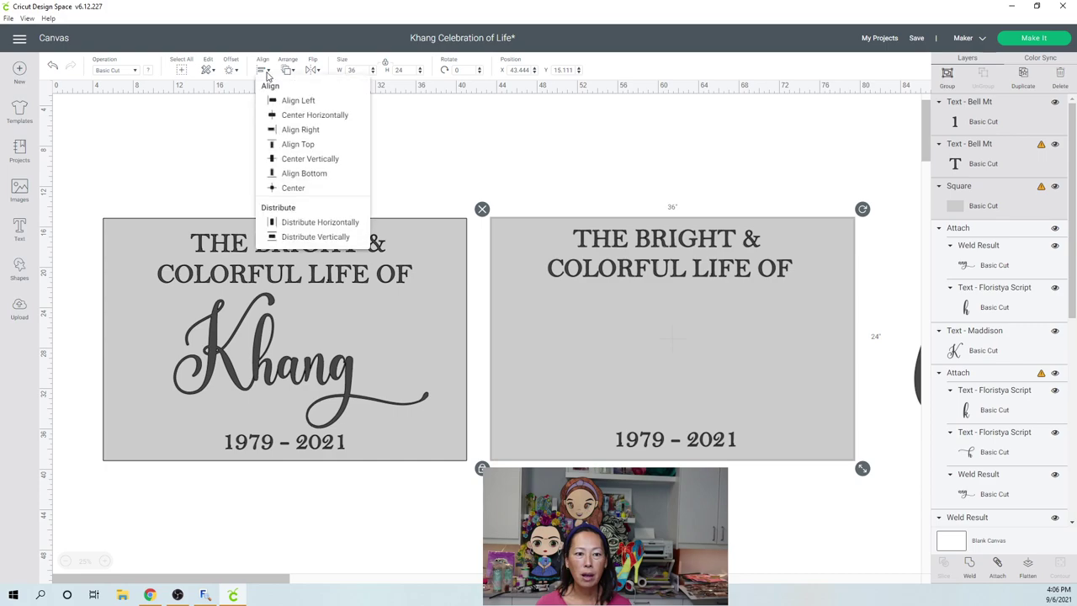
click(294, 117)
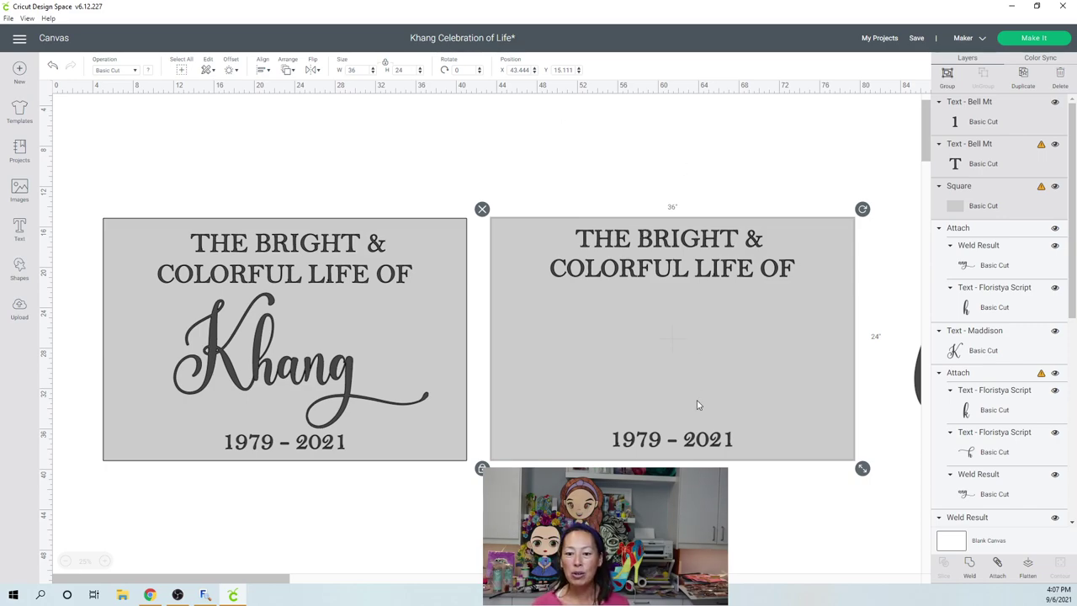
Step: Add another text object for the decorative name and set its font to Floristya Script
click(259, 379)
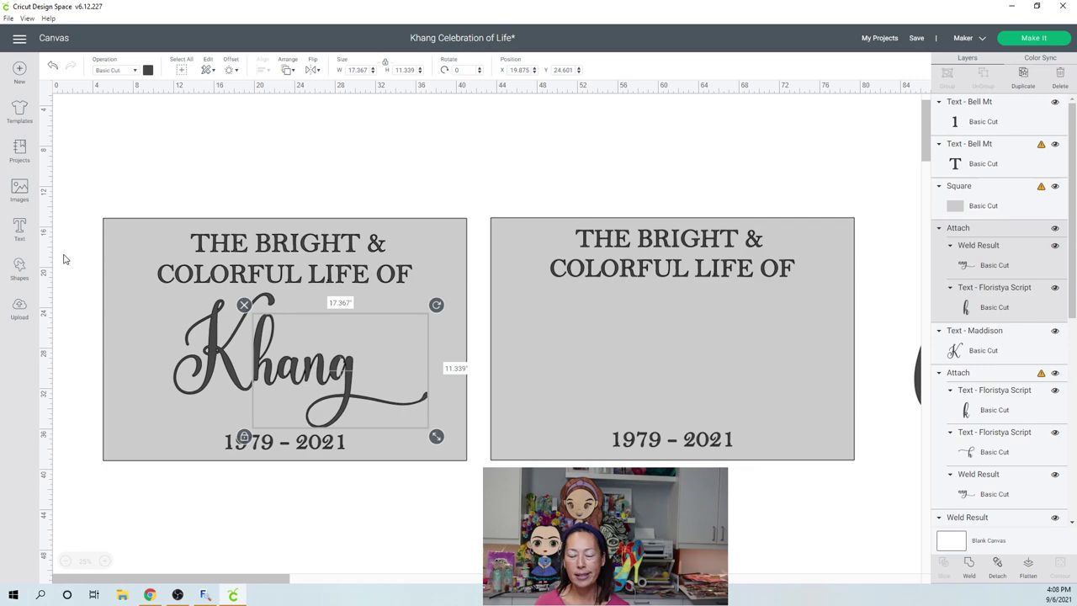
click(17, 229)
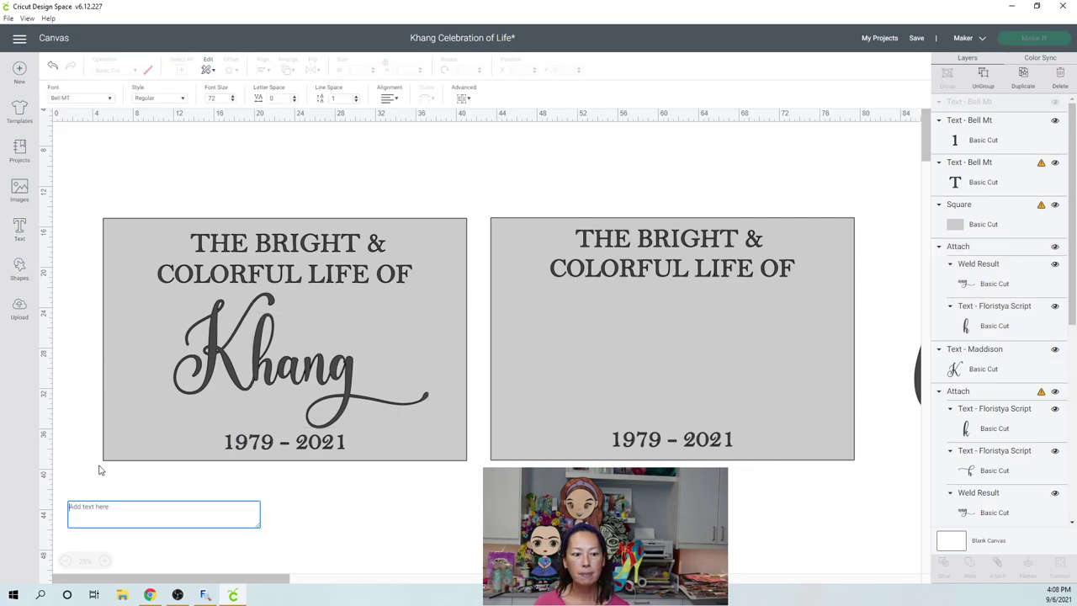
click(110, 100)
drag(676, 72, 635, 73)
text(FLORI)
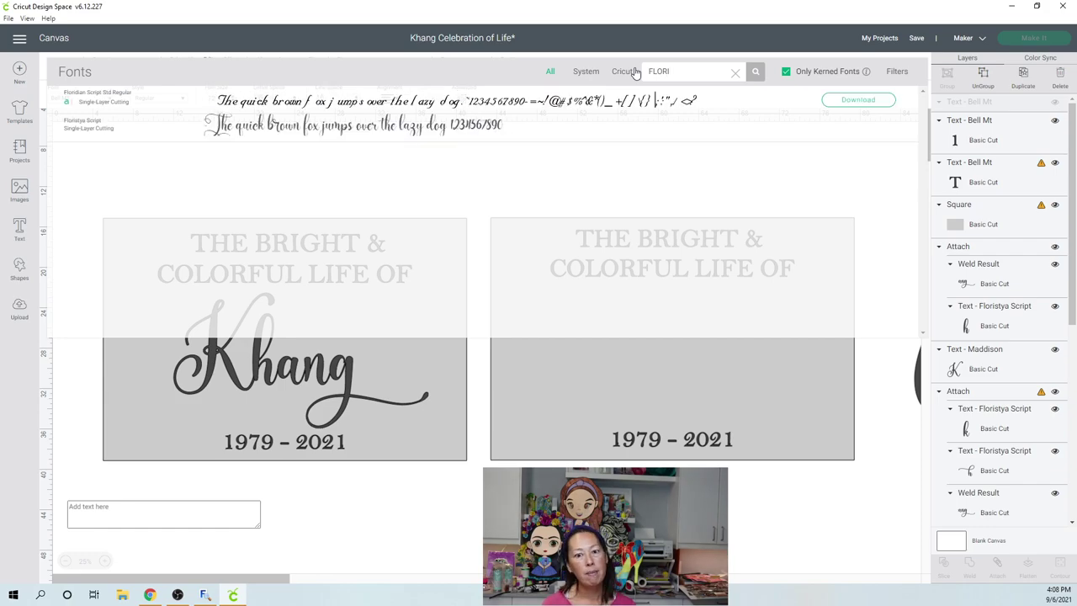
click(455, 127)
Step: Enter the honoree's first name in the script text object with a capital initial and clear the selection
click(139, 515)
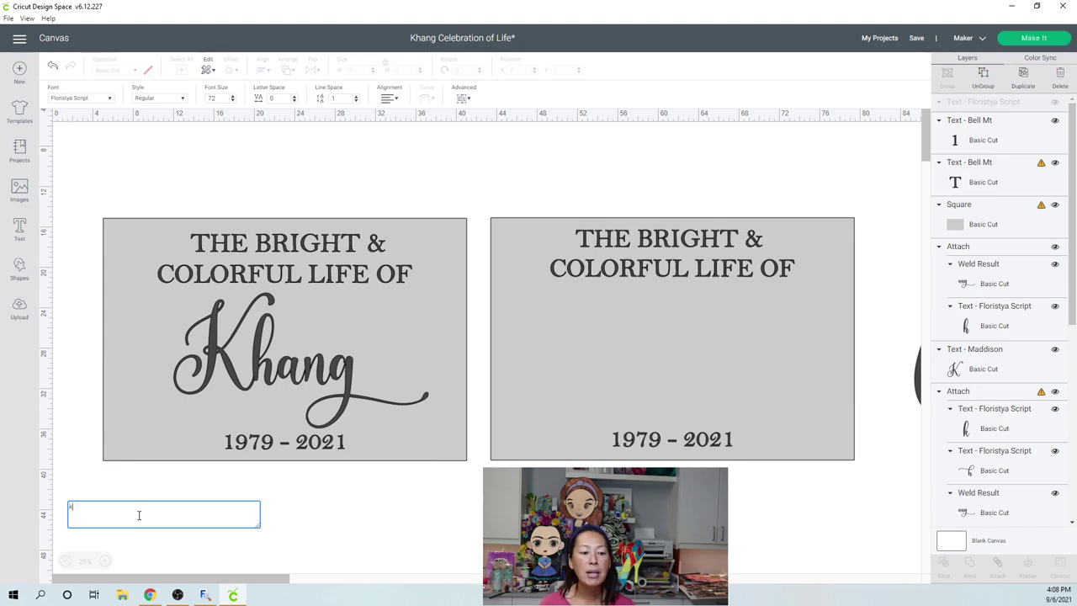
click(139, 515)
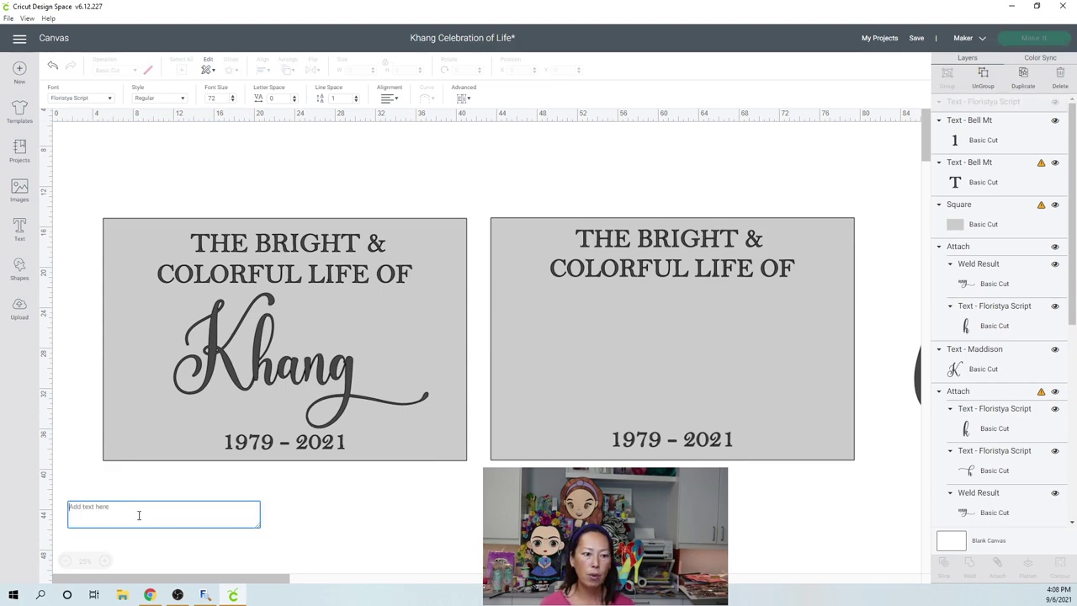
text(Khang)
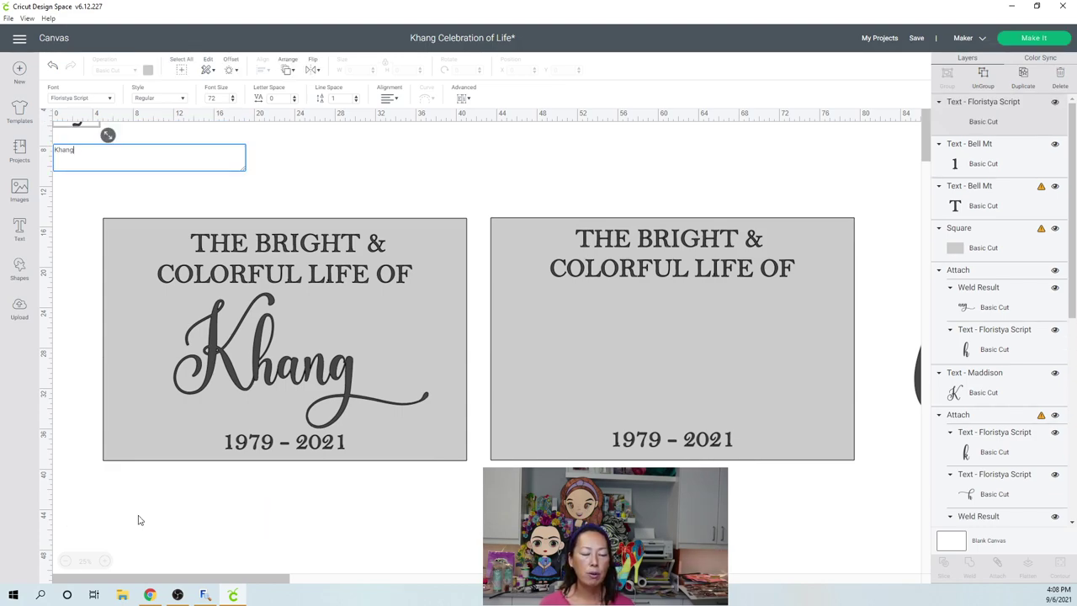
click(318, 177)
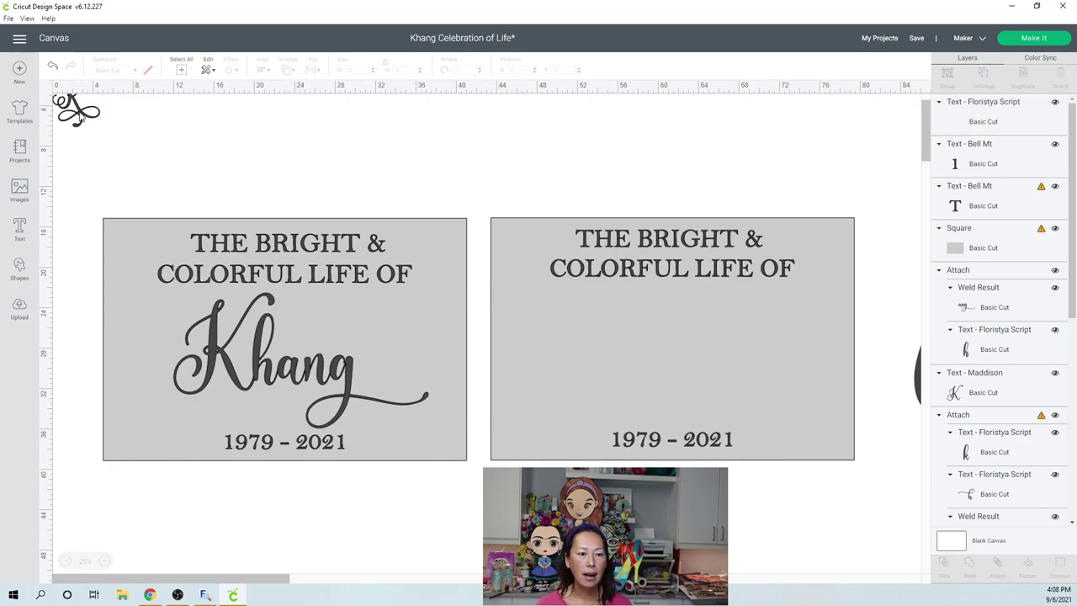
Step: Move the script name above the original sign and add the missing final g to its text
drag(80, 118, 255, 189)
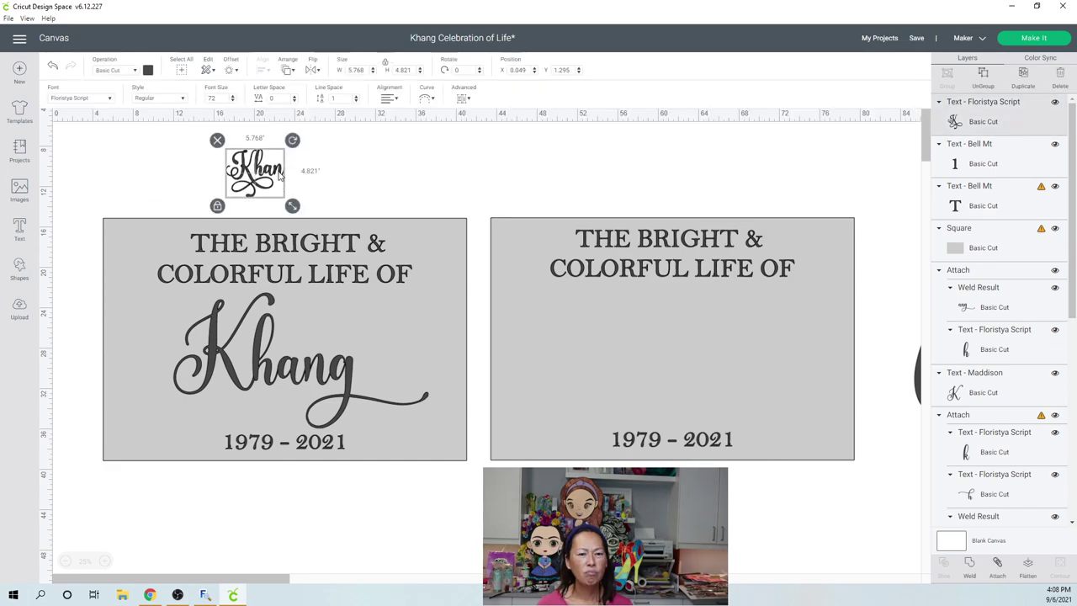
double_click(281, 172)
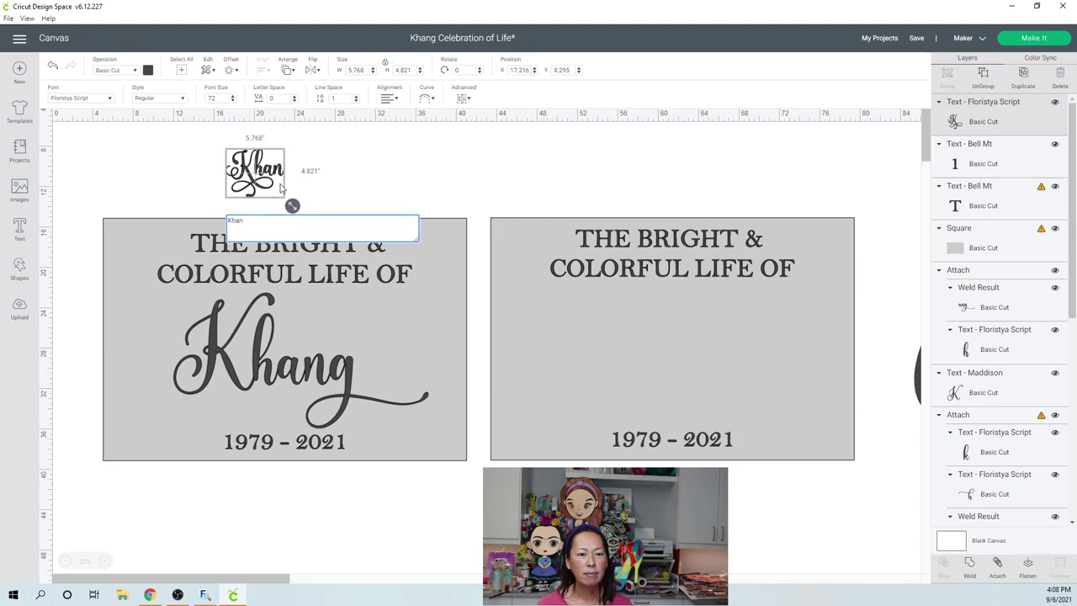
text(g)
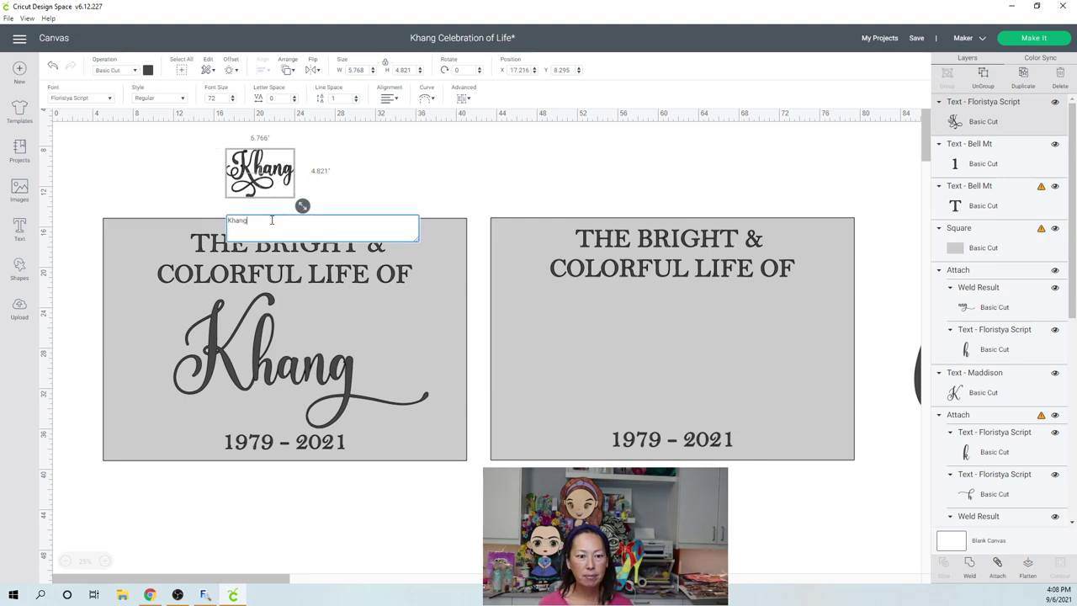
click(384, 161)
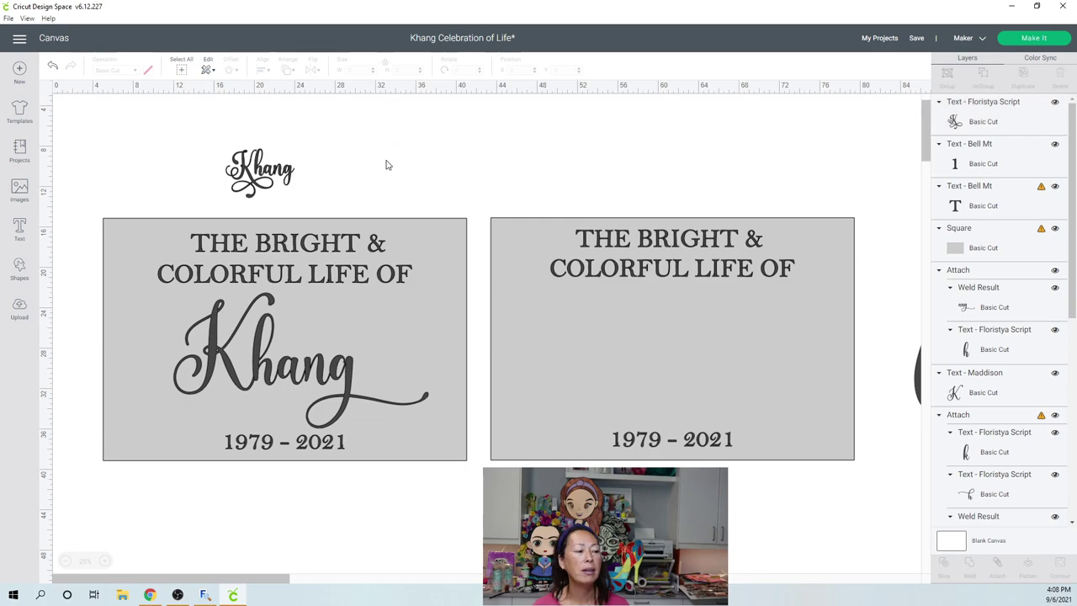
Step: Enlarge the script name to about 22.8 inches wide and place it between the heading and years of the new sign
click(261, 173)
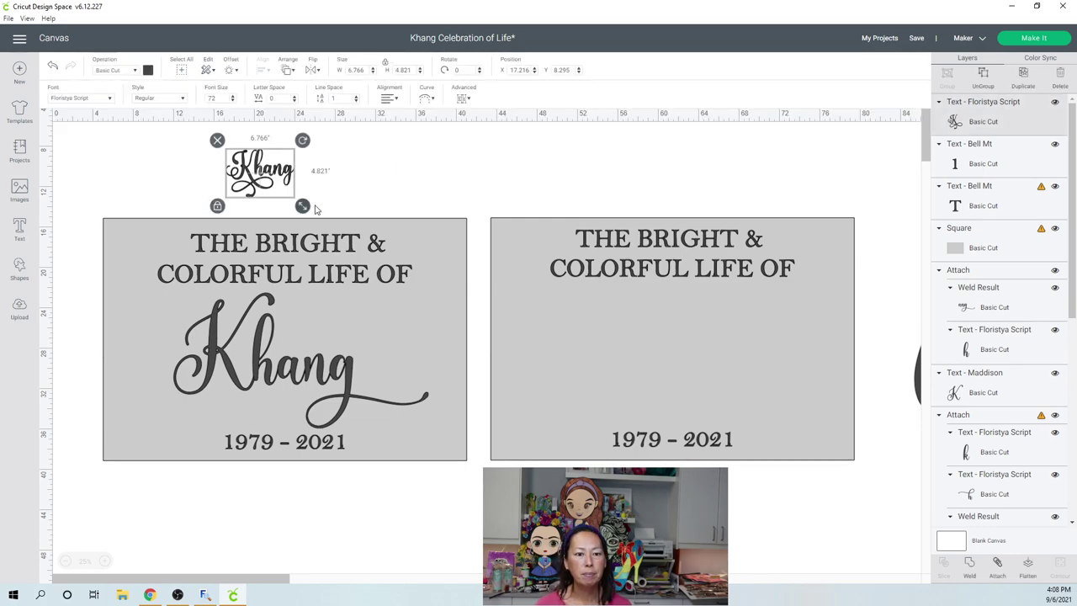
drag(303, 206, 465, 295)
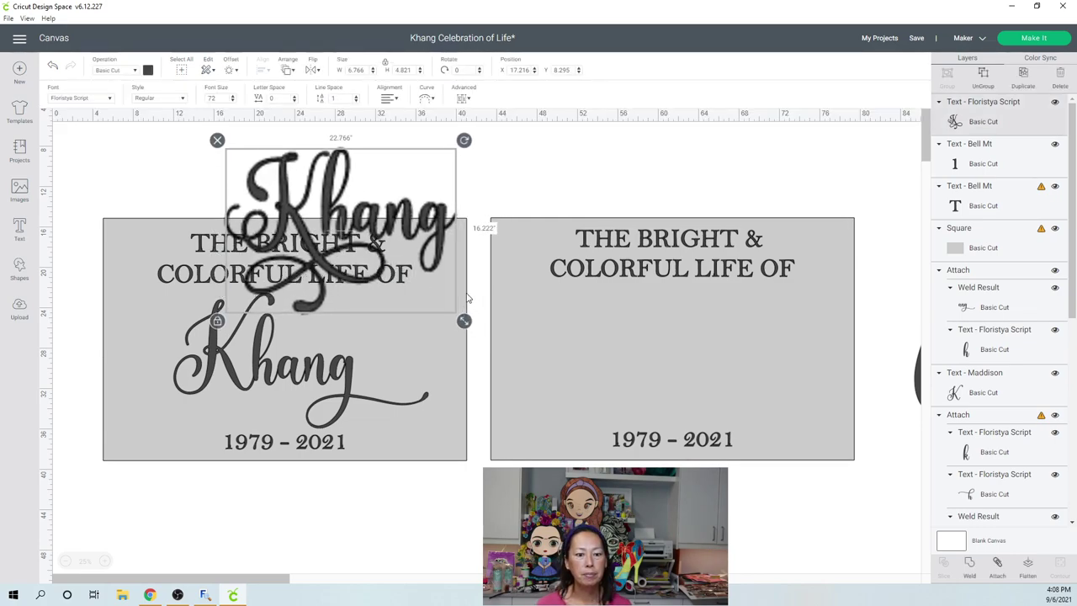
drag(476, 244, 749, 362)
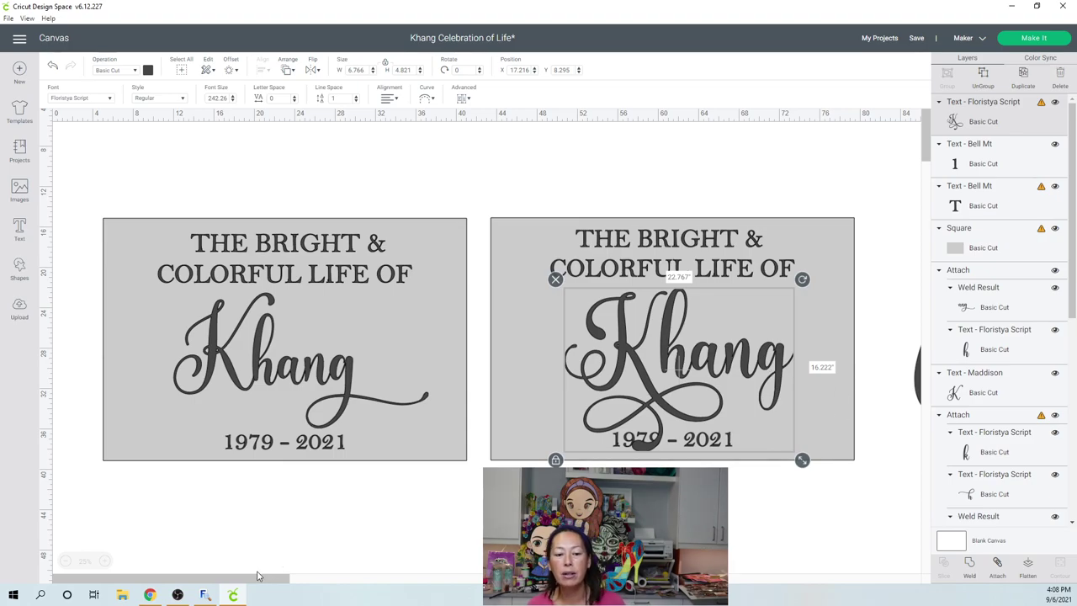
Step: Switch to MainType, find the Floristya Script font and copy its lowercase g glyph with the long tail (0xE08E) from the Private Use Area
click(204, 596)
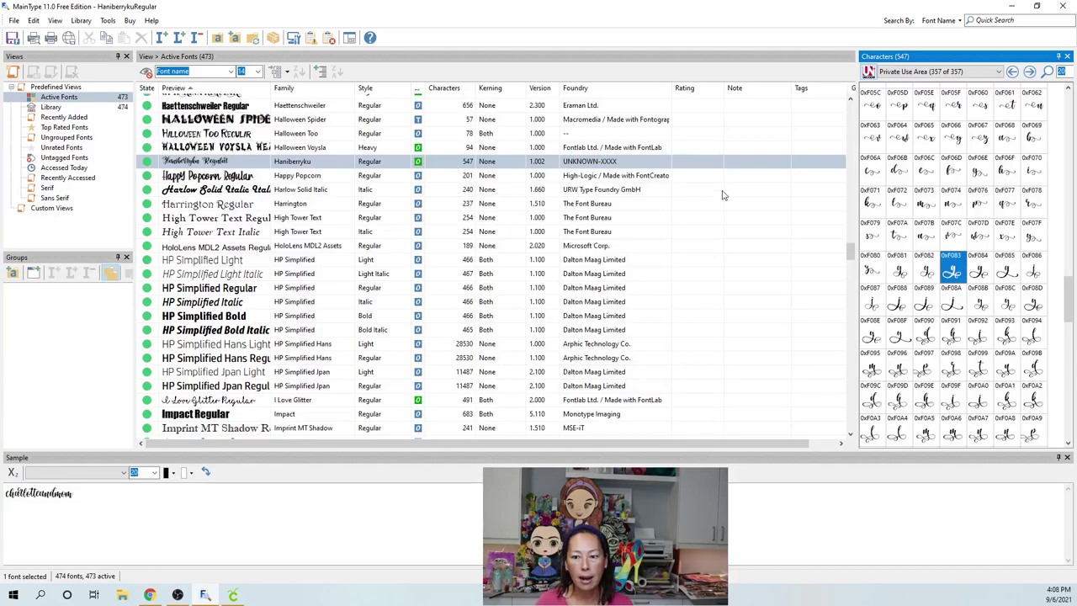
scroll(284, 164, up, 15)
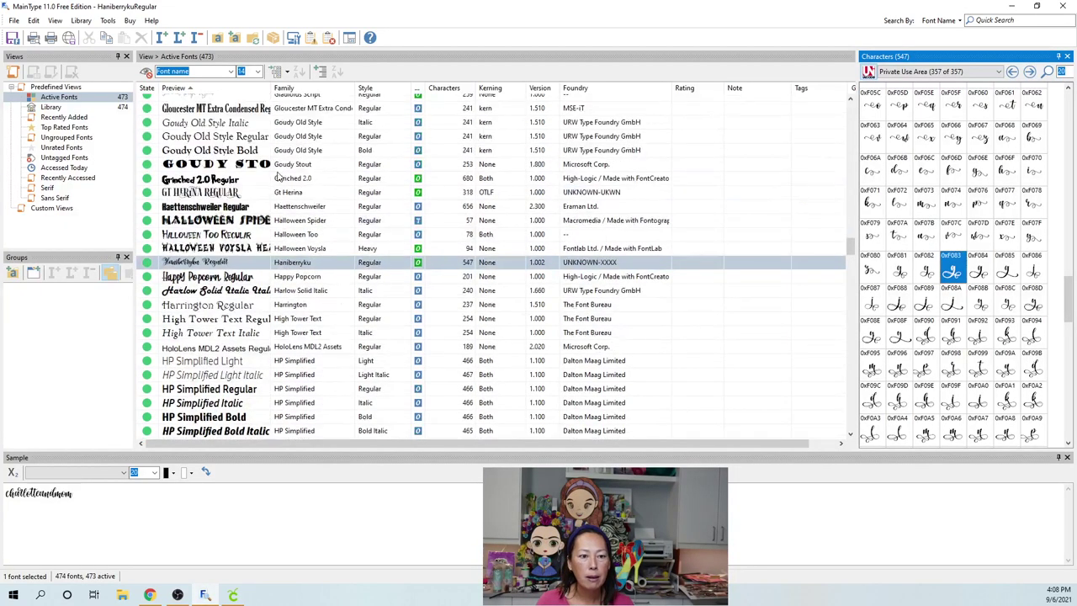
scroll(277, 174, up, 2)
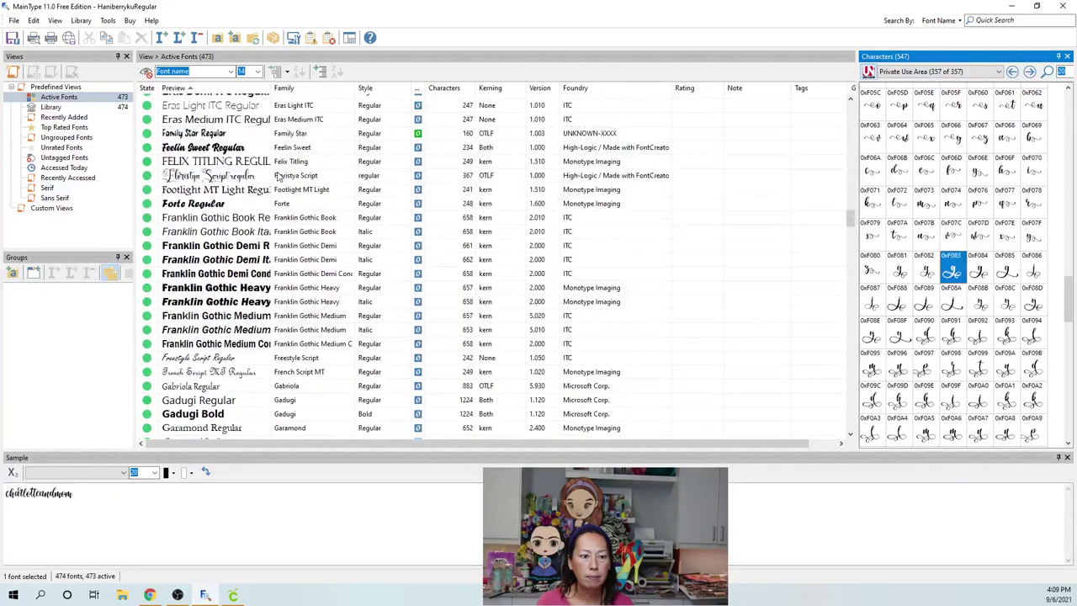
click(204, 173)
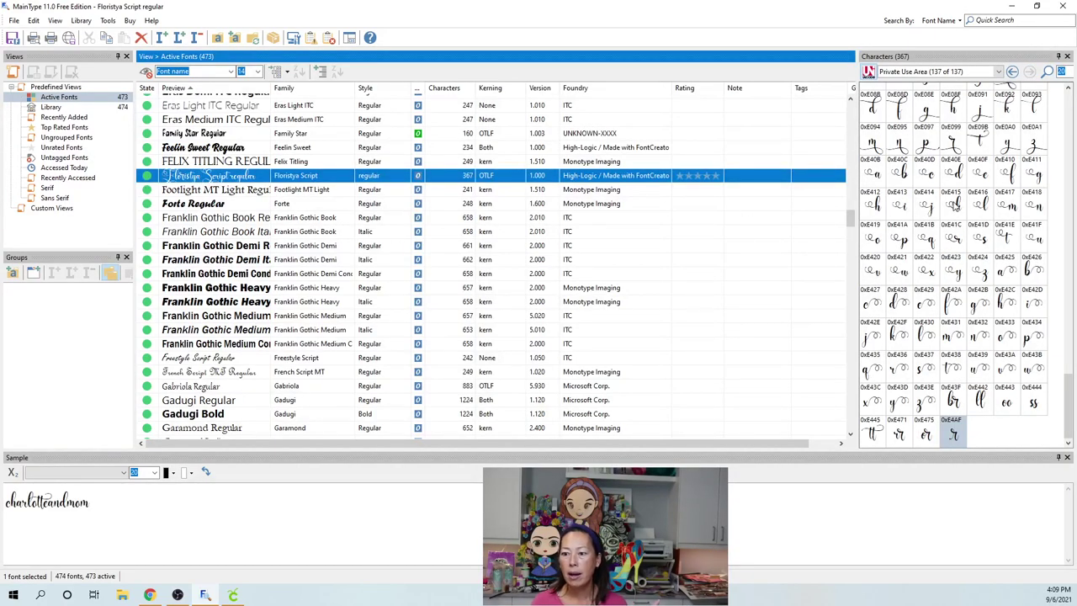
scroll(968, 253, up, 3)
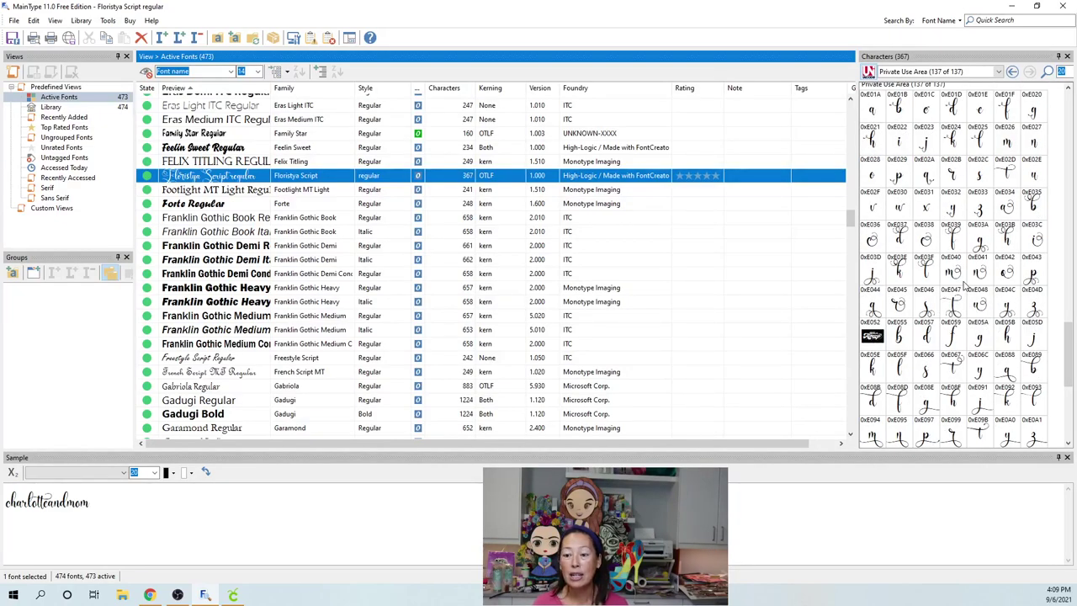
scroll(962, 284, down, 3)
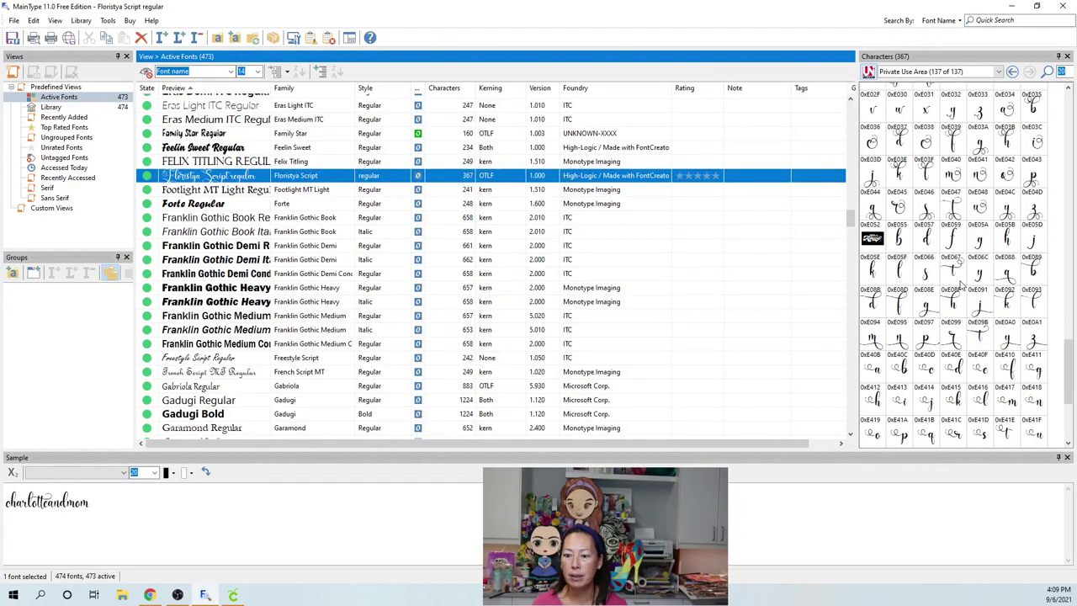
click(925, 314)
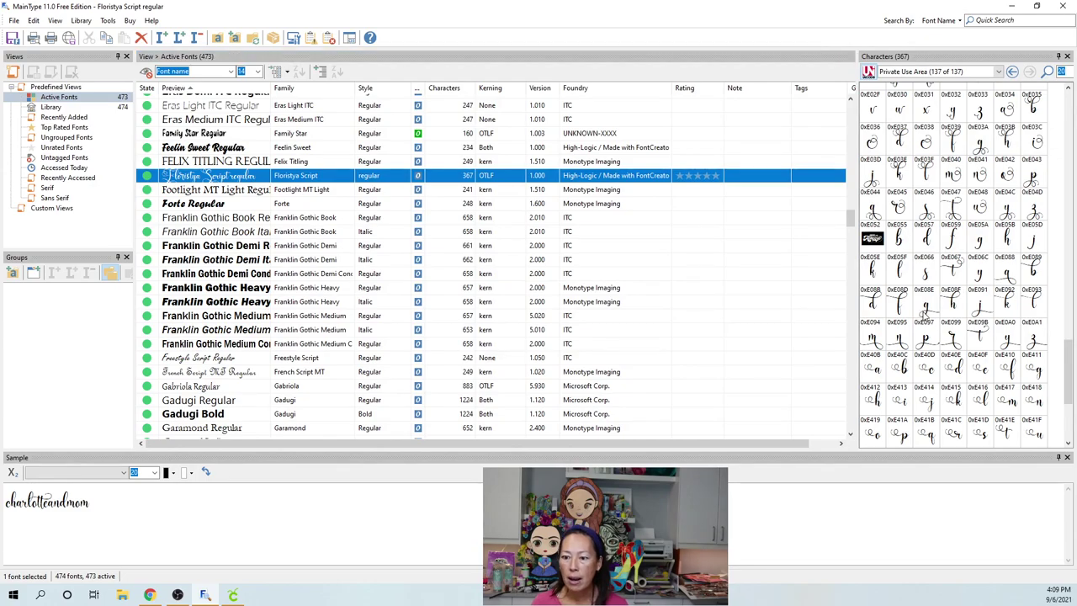
mouse_move(925, 313)
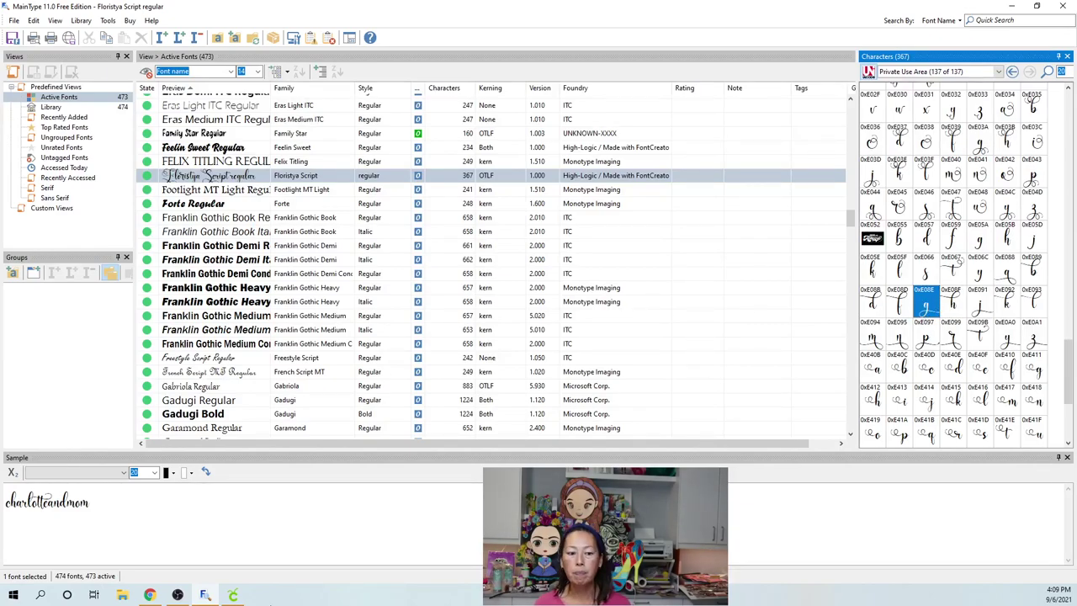
Step: Return to Cricut Design Space and paste the copied g glyph into a new Floristya Script text object
click(234, 595)
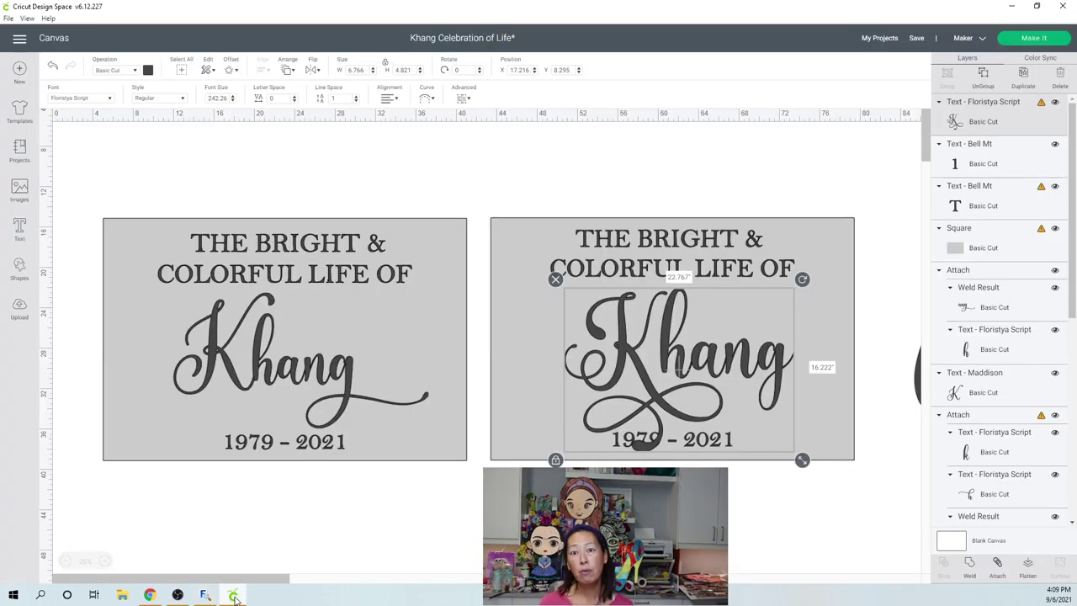
click(423, 540)
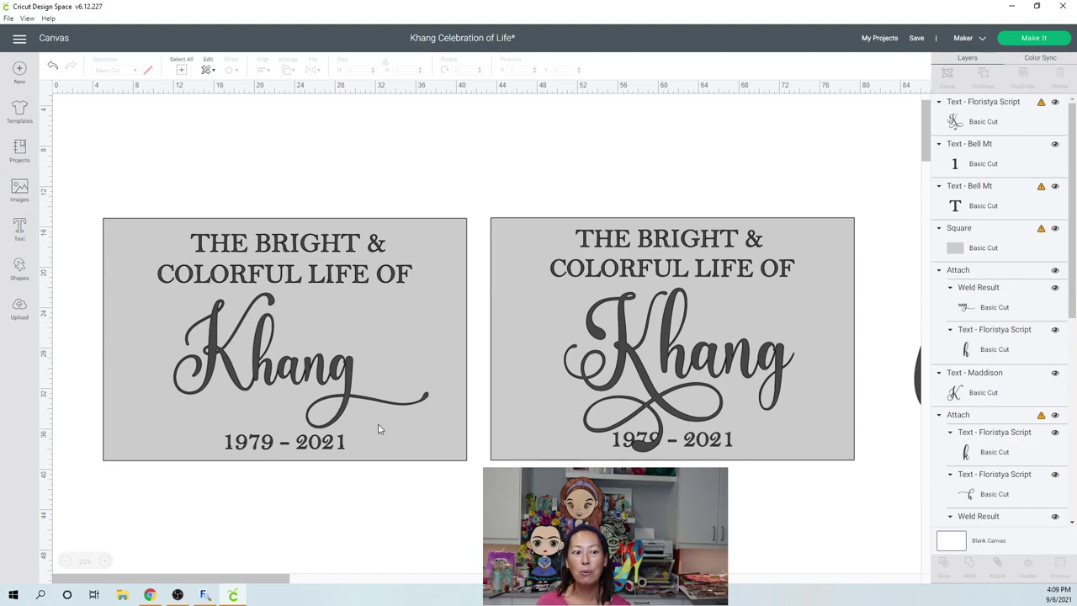
click(20, 229)
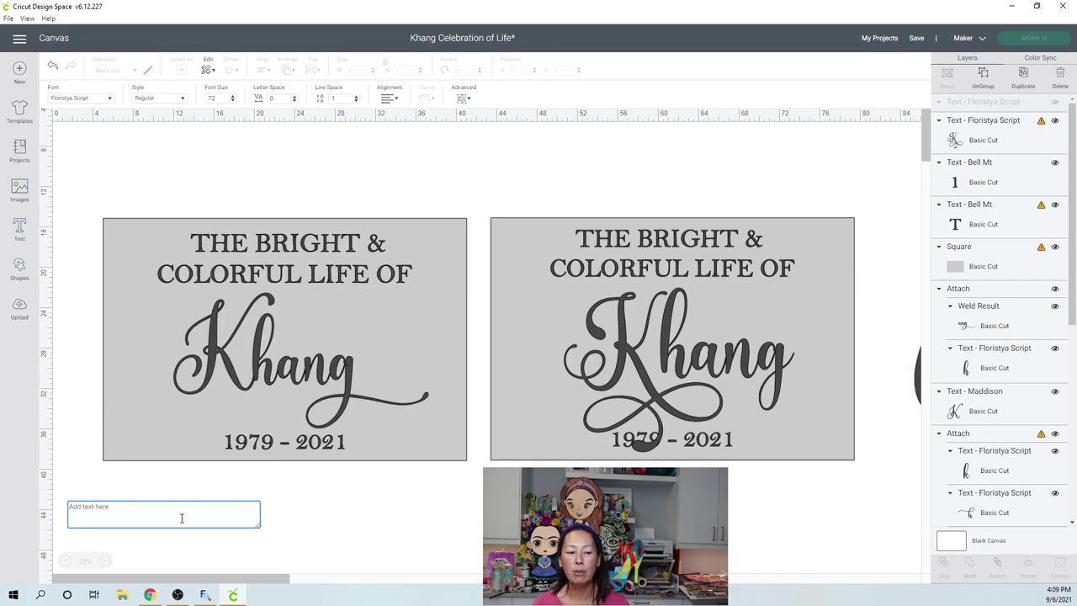
text(C)
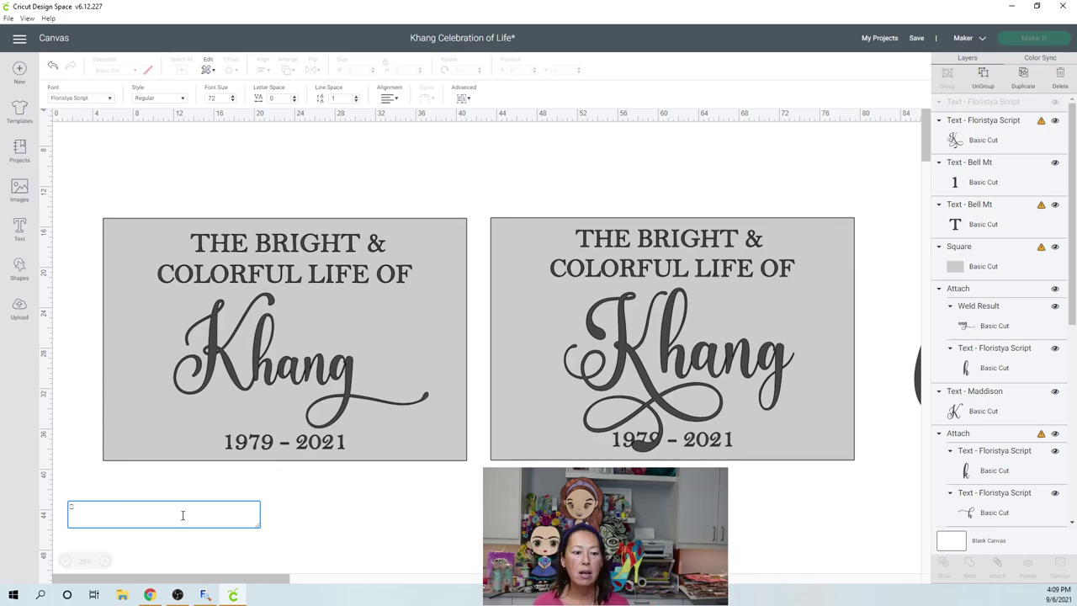
click(92, 125)
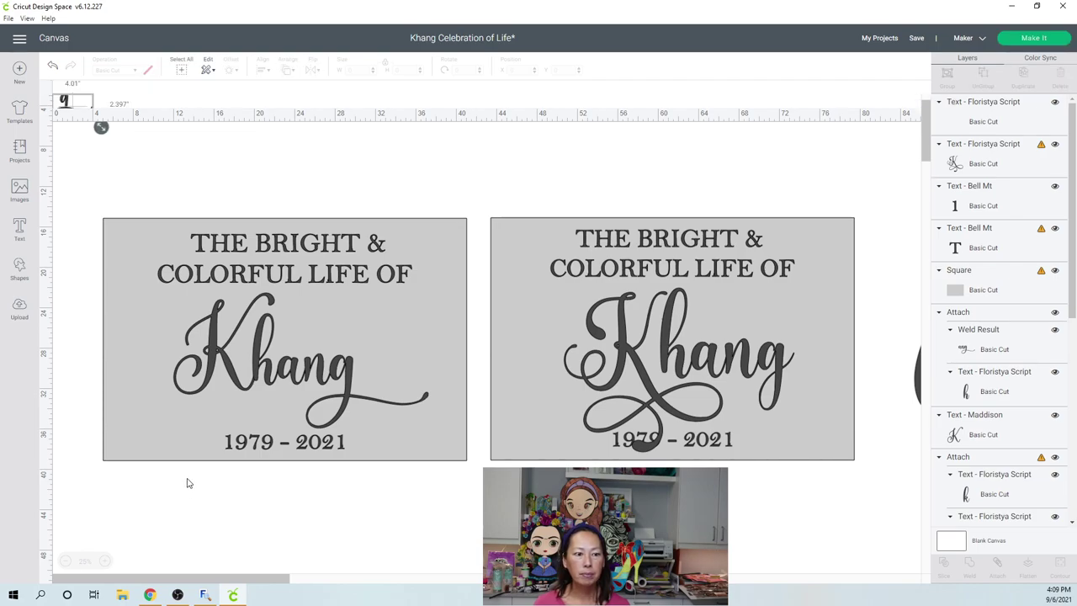
Step: Enlarge the long-tailed g to about 12 inches wide and place it at the new sign's lower-right corner
click(78, 115)
drag(101, 121, 885, 425)
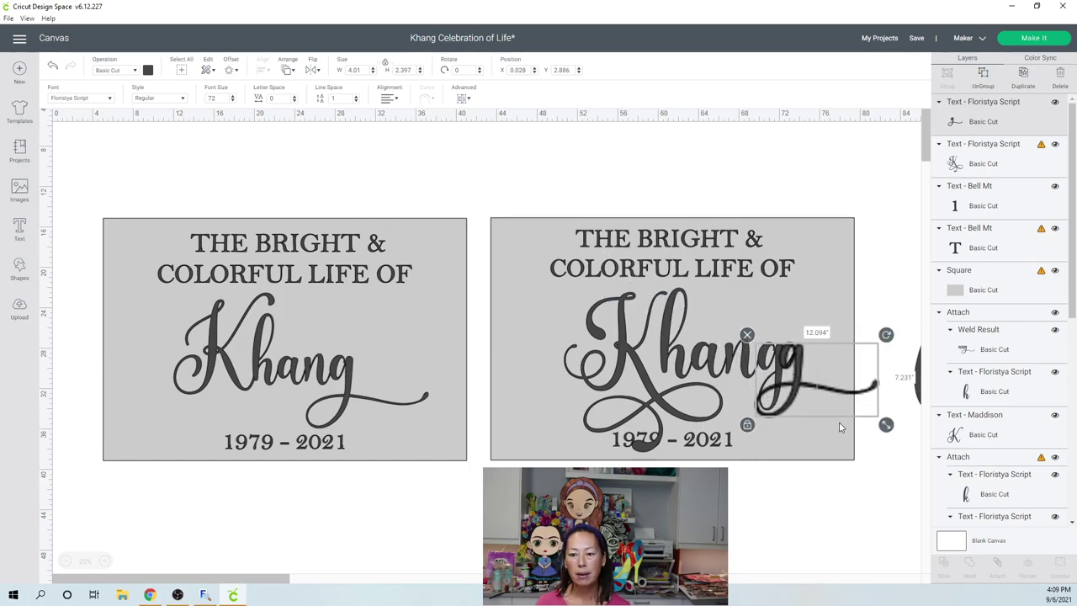
drag(794, 376, 803, 484)
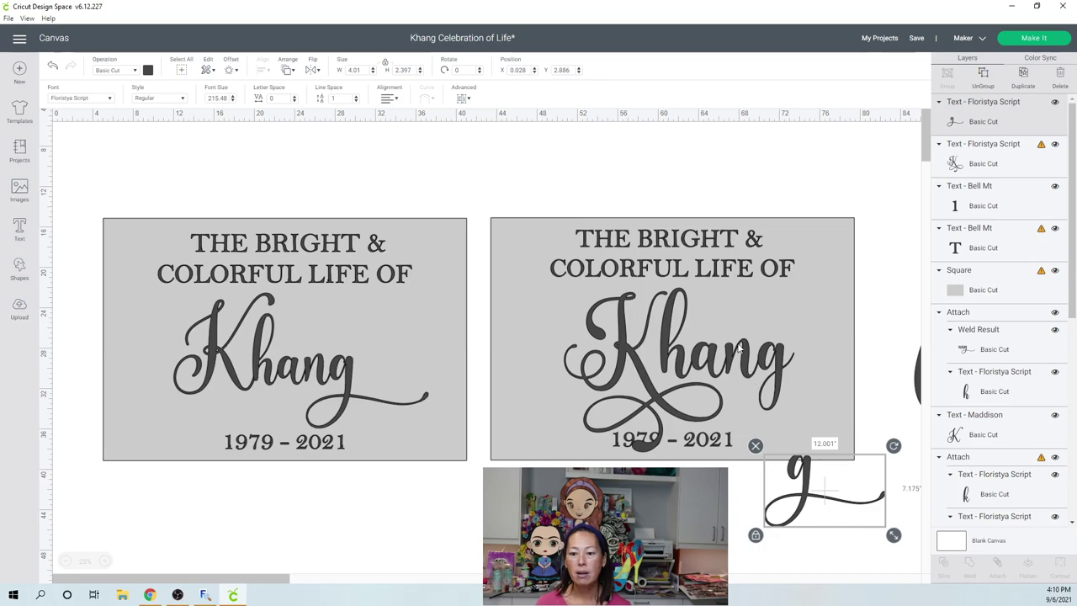
Step: Ungroup the new sign's script name into separate letters and delete its plain final g
click(739, 348)
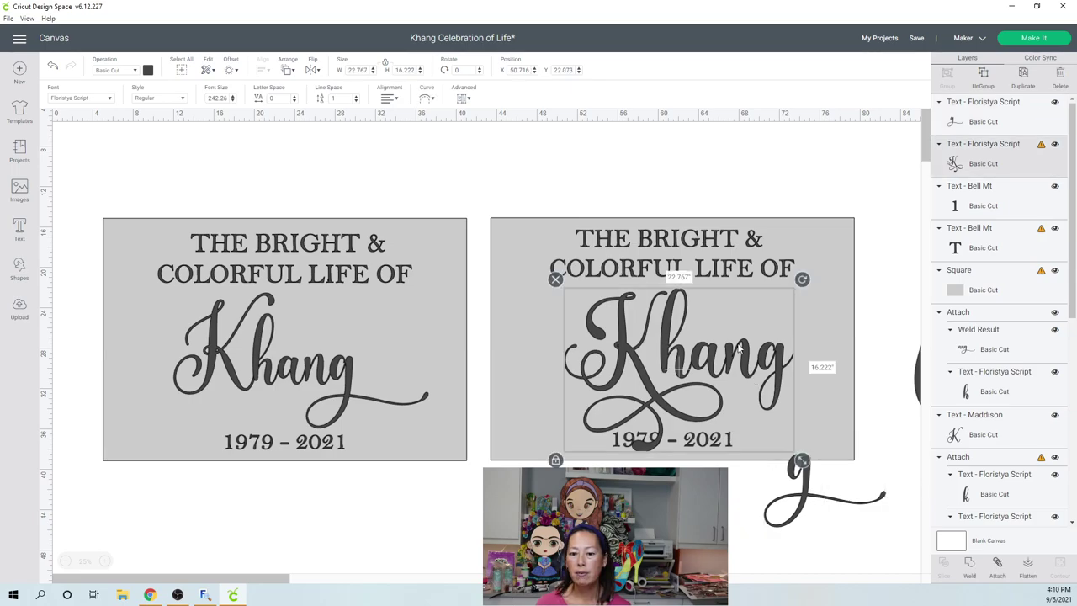
click(986, 80)
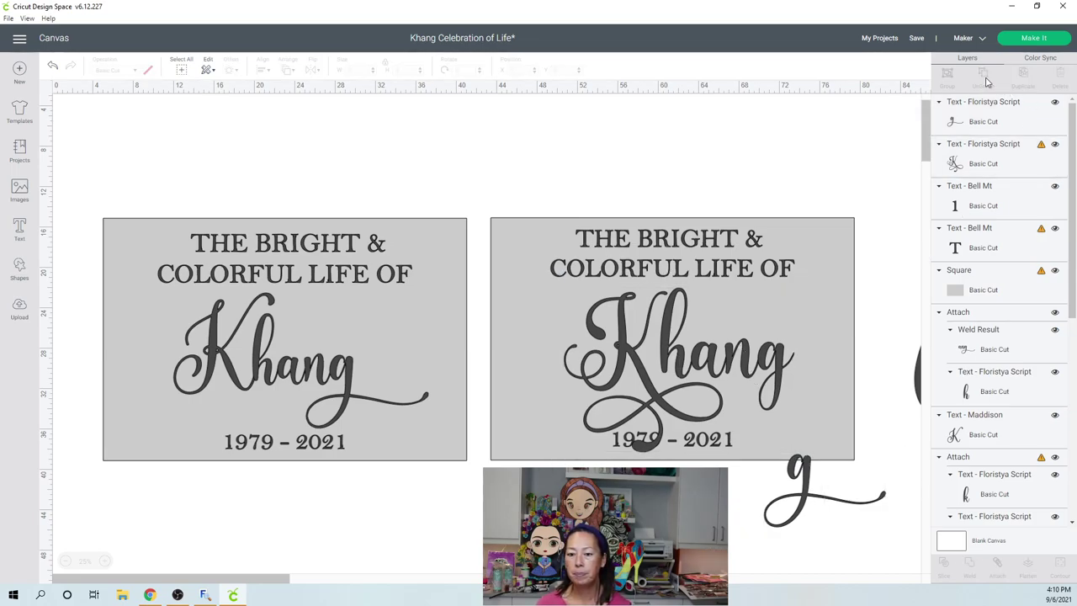
click(780, 371)
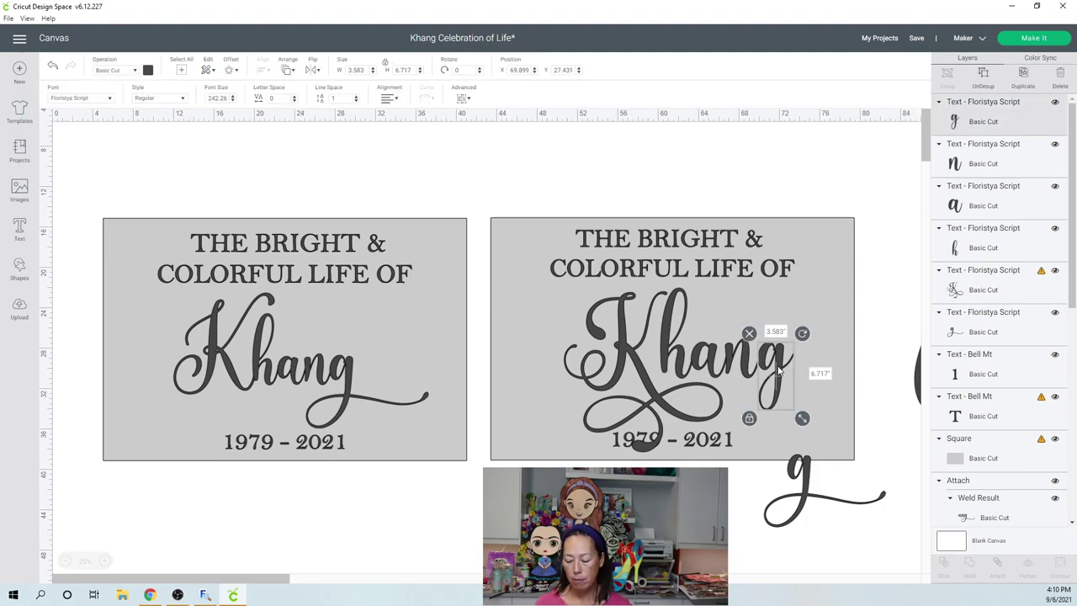
key(Delete)
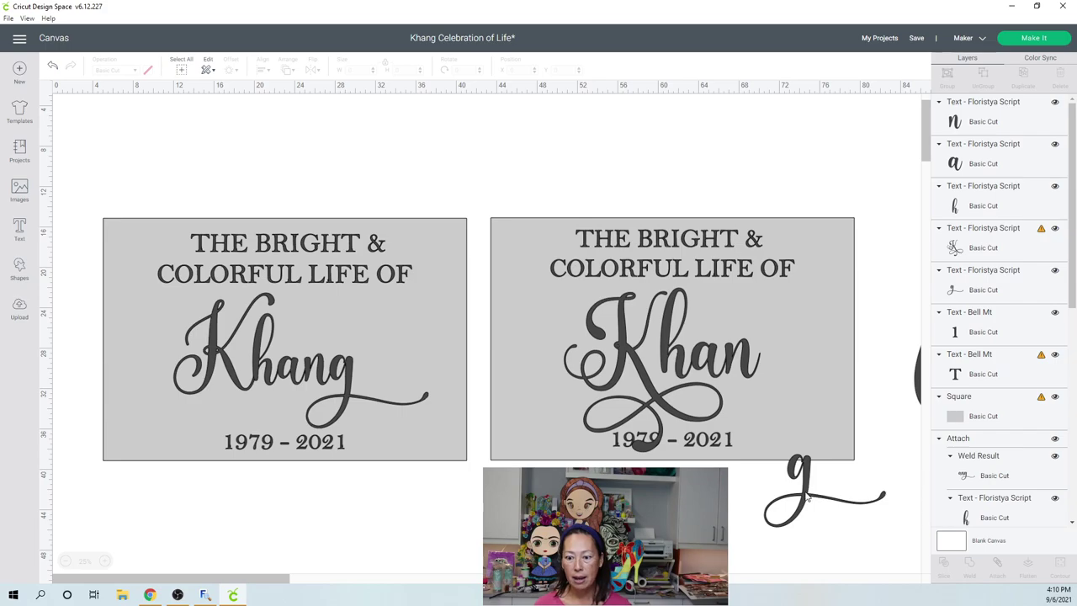
Step: Place the long-tailed g directly after the n so that it ends the name, and clear the selection
key(ctrl+z)
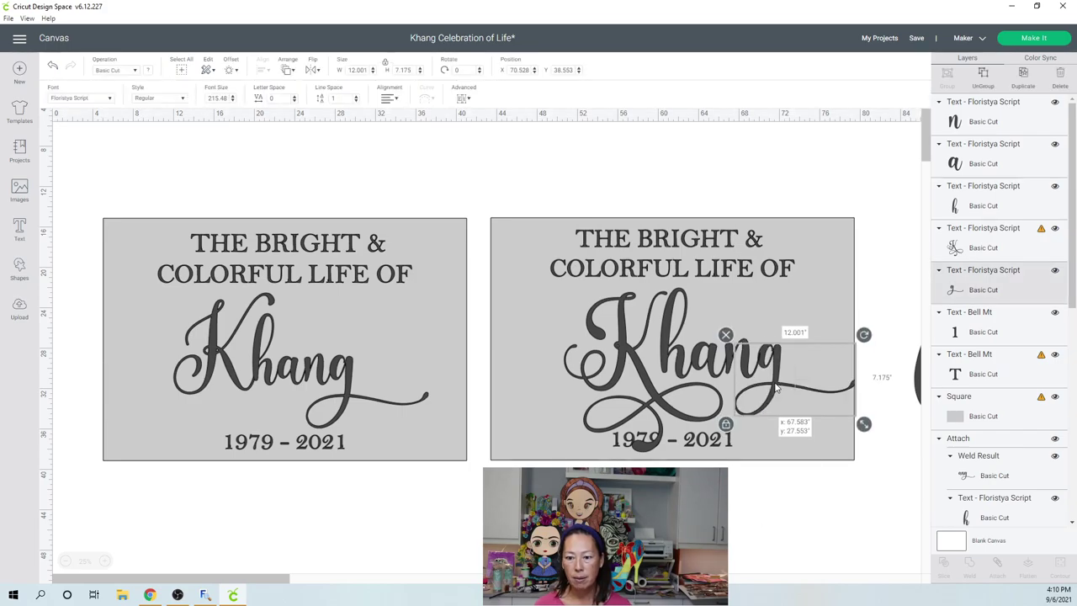
drag(775, 377, 775, 384)
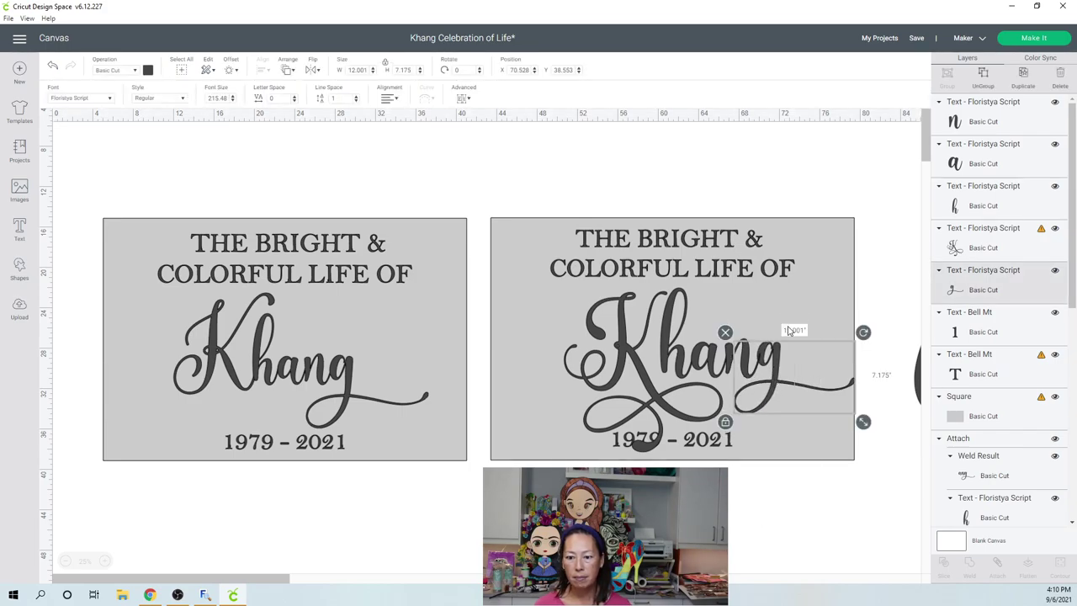
click(813, 513)
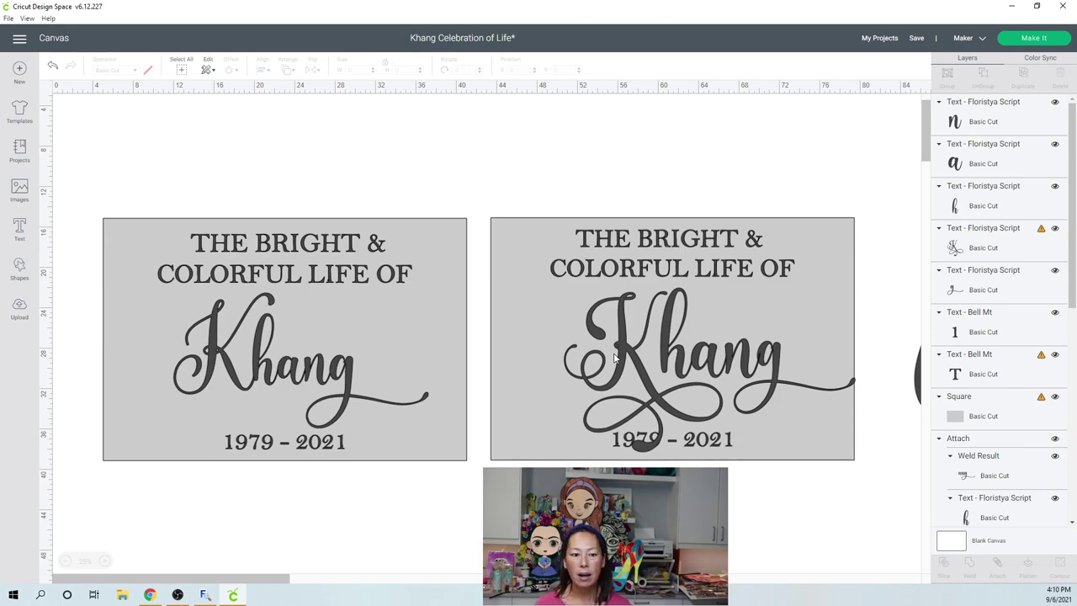
Step: Add another text object, set its font to Maddison and enter a capital K
click(21, 236)
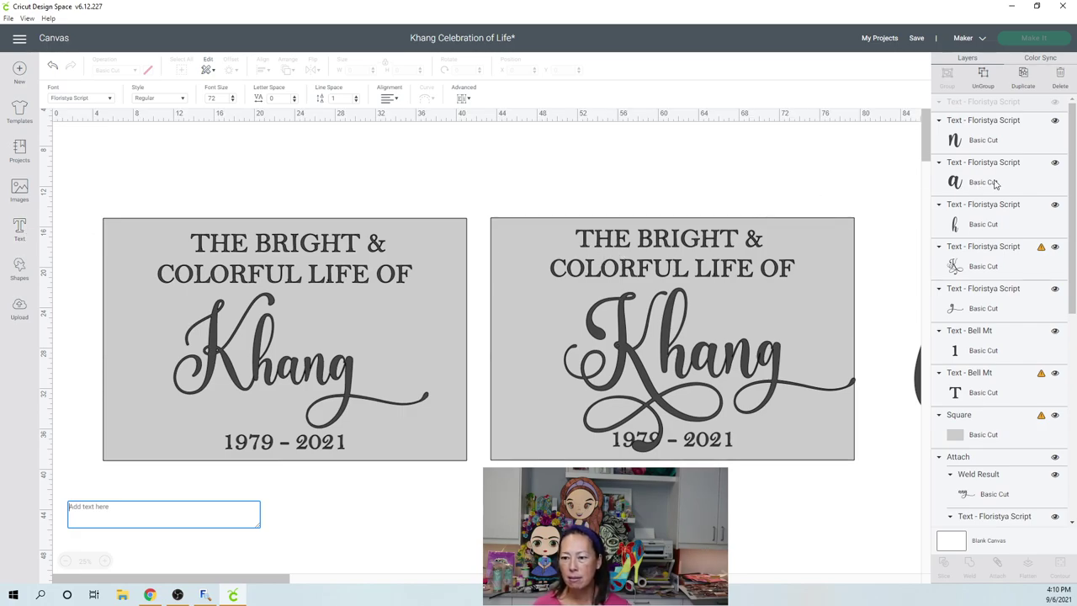
click(107, 101)
text(FLORI)
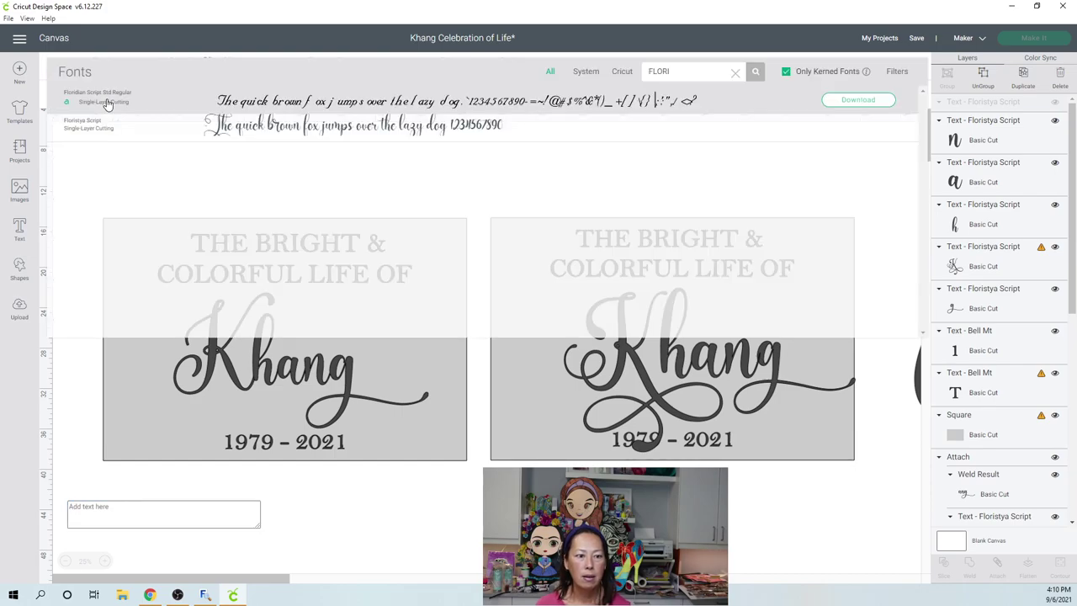
drag(679, 76, 592, 66)
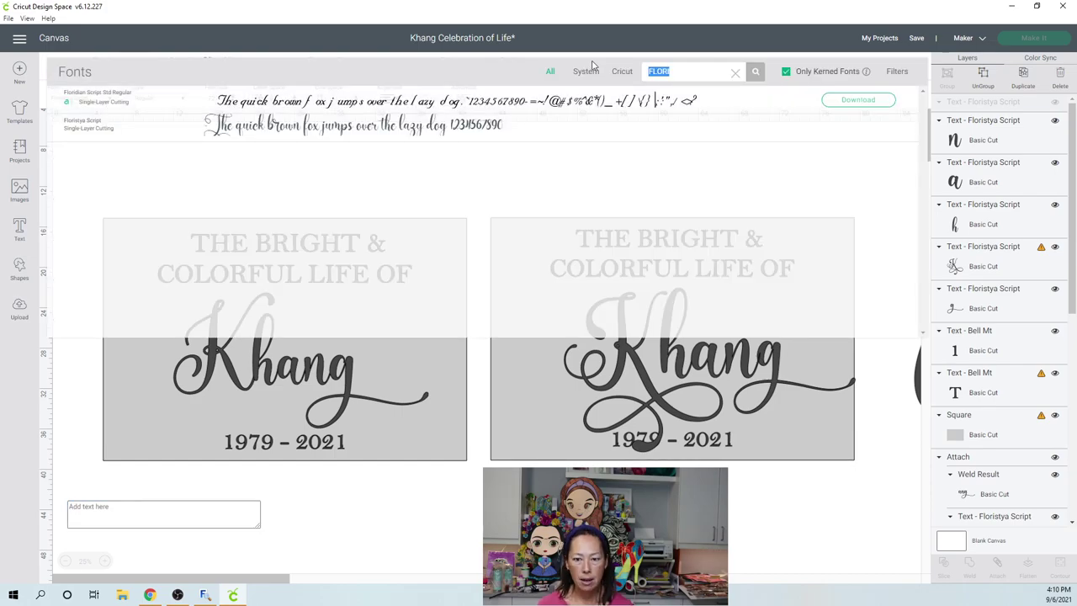
text(mad)
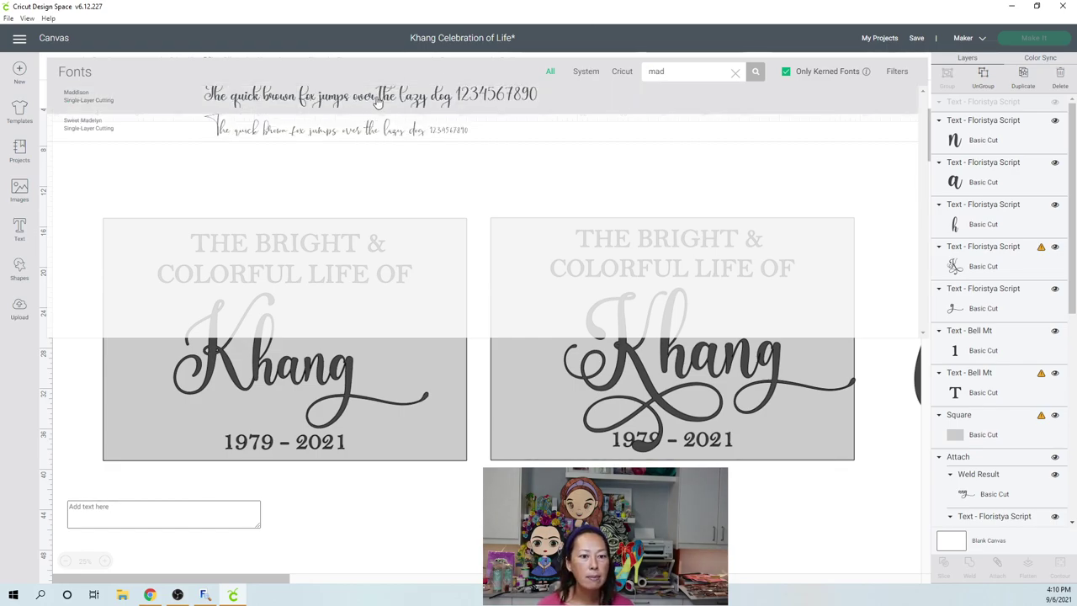
click(378, 100)
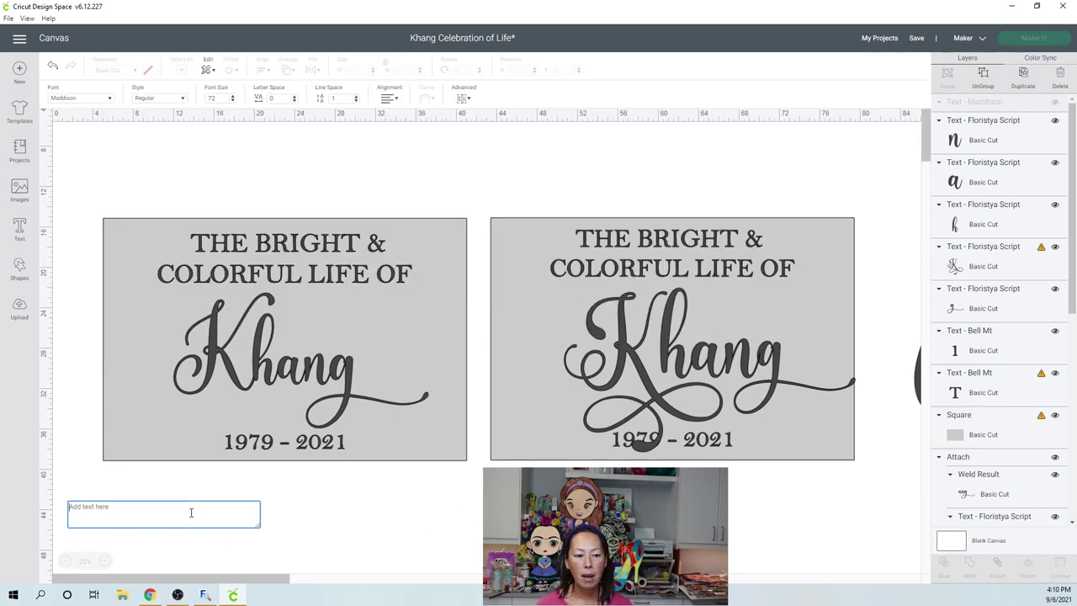
text(K)
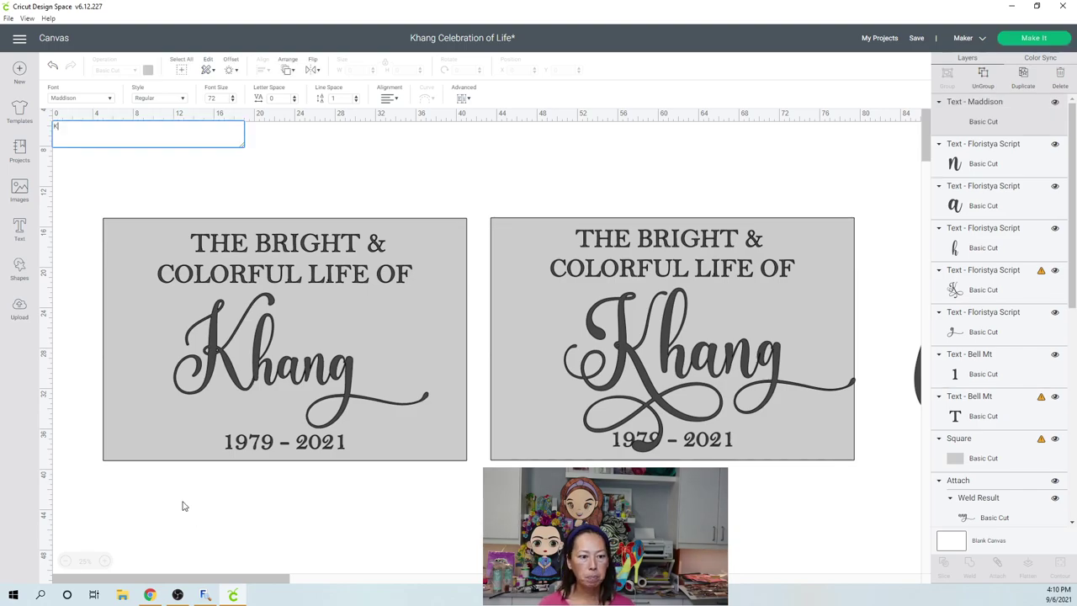
Step: Replace the new sign's swashed Floristya Script K with the Maddison K, enlarged to about 9.8 inches wide
click(128, 172)
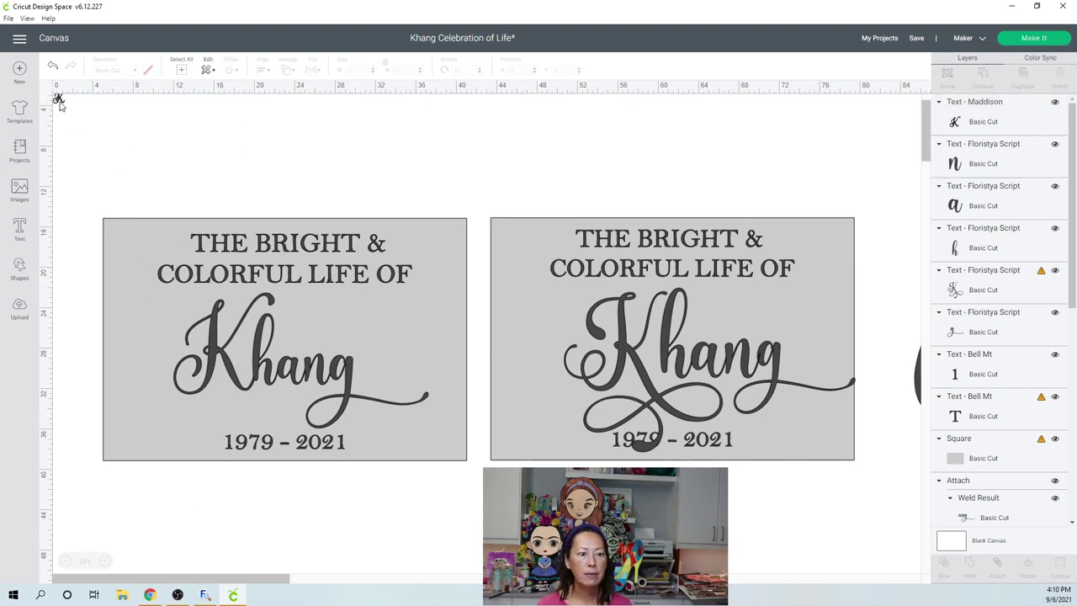
drag(58, 99, 340, 268)
click(638, 356)
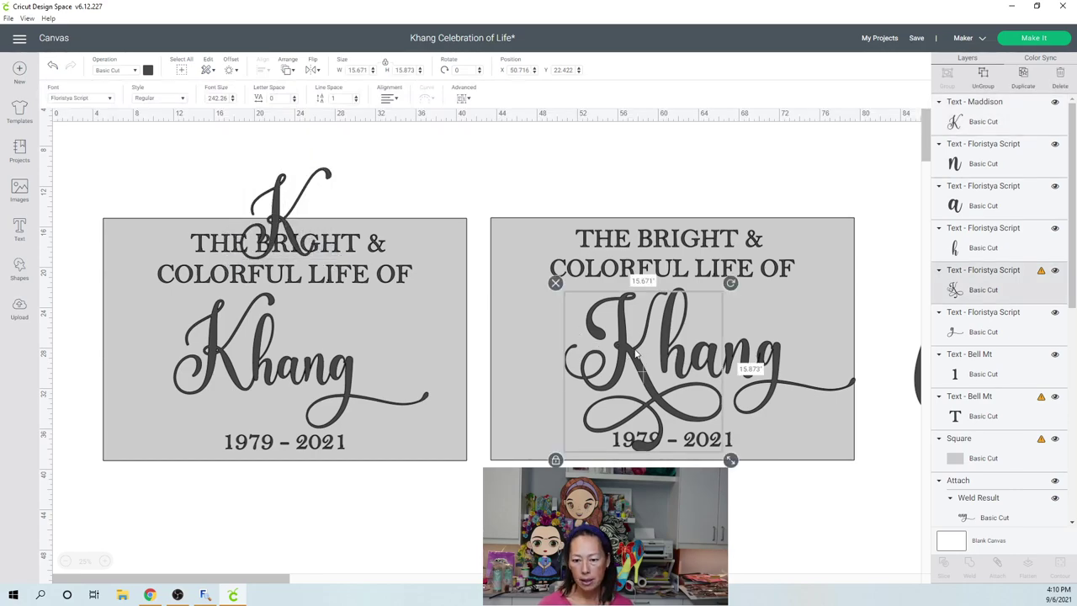
key(Delete)
drag(281, 222, 611, 358)
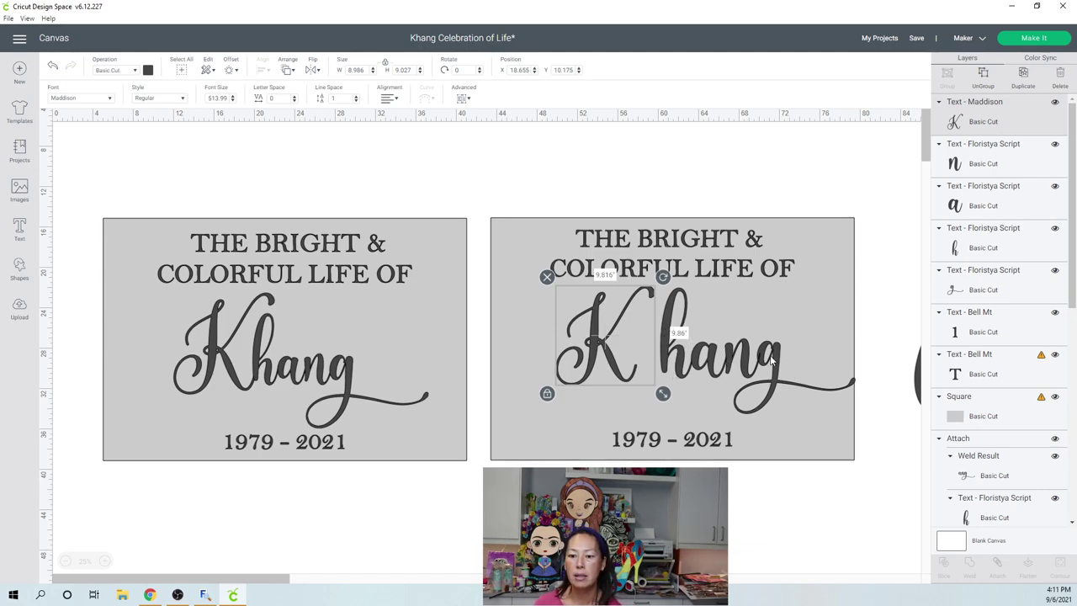
Step: Move the new sign's grey background rectangle down out of the way, below the lettering
click(772, 361)
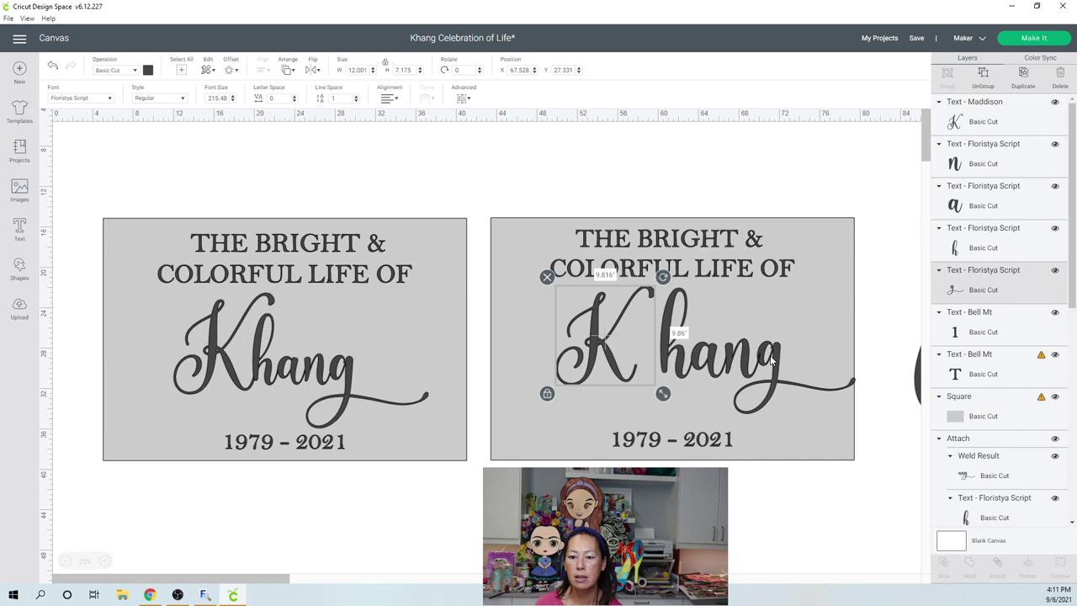
click(838, 250)
drag(840, 283, 859, 539)
click(832, 365)
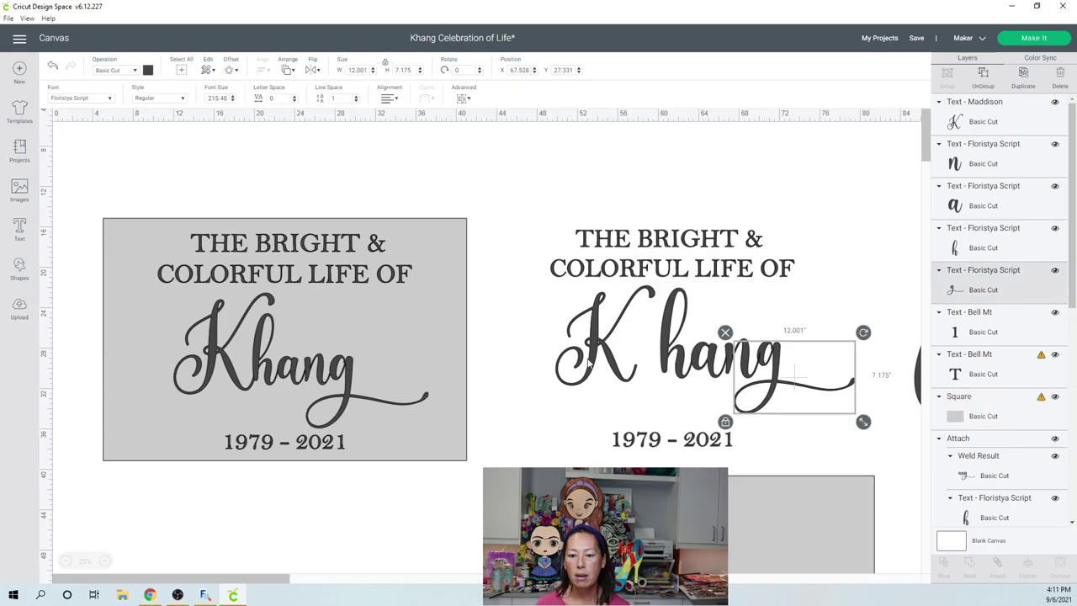
Step: Move the Maddison K close against the h so that it starts the name, and clear the selection
click(606, 351)
drag(606, 346, 610, 349)
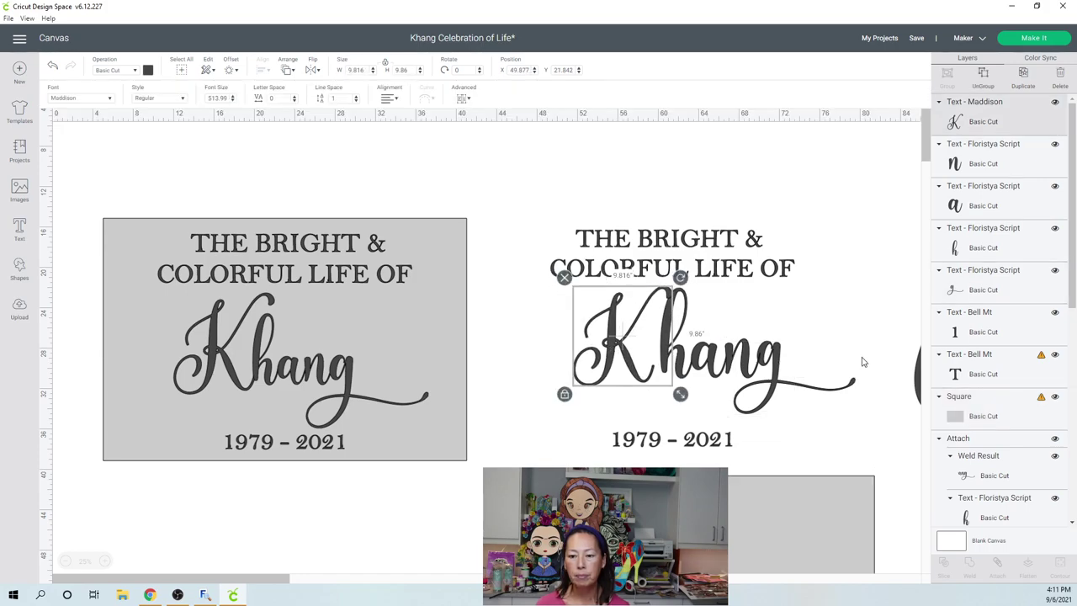
click(863, 294)
Step: Try shrinking the whole name to about 25.4 inches wide and moving the long-tailed g, and undo both changes
drag(865, 357, 577, 354)
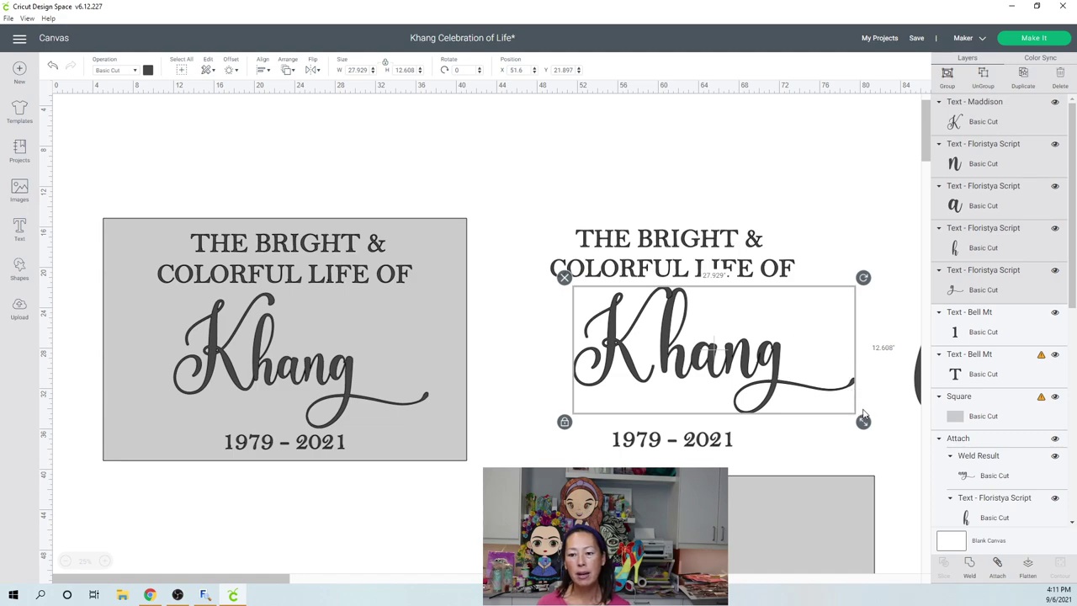
drag(864, 422, 838, 410)
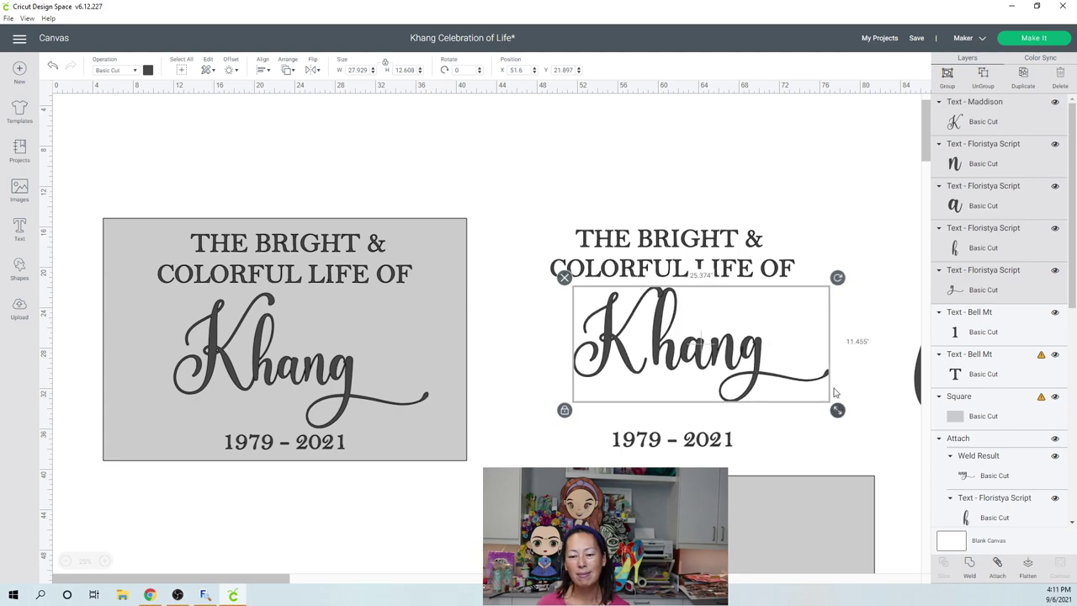
click(853, 312)
drag(813, 356, 677, 354)
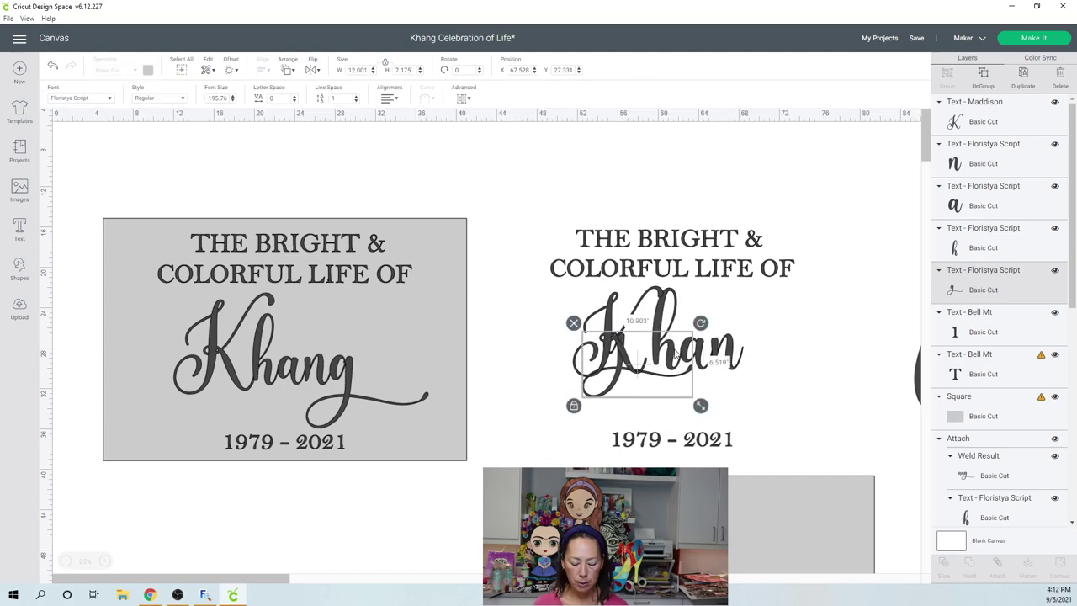
click(711, 364)
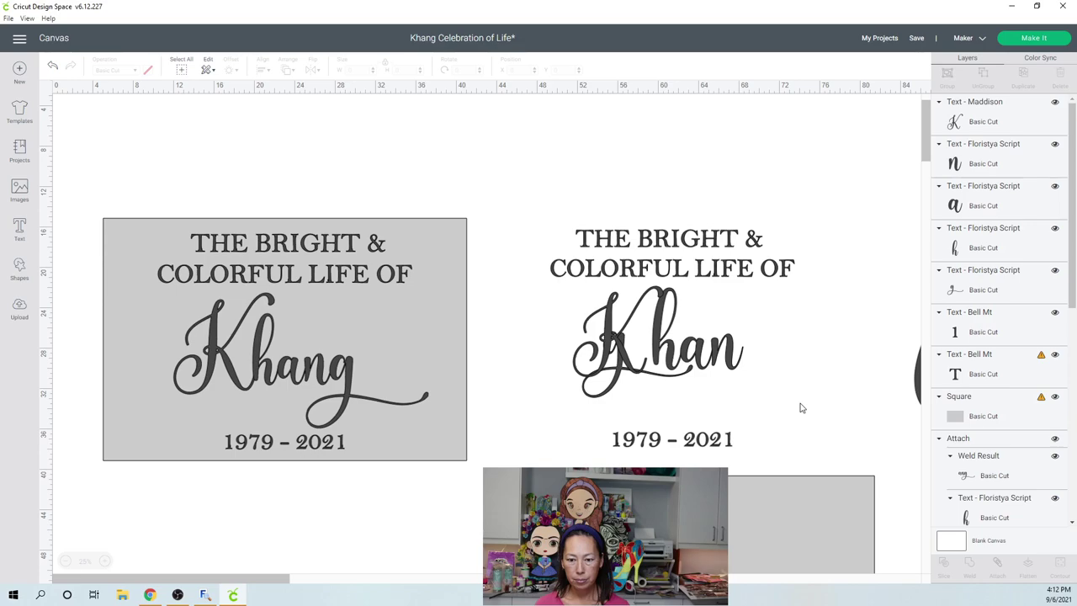
key(ctrl+z)
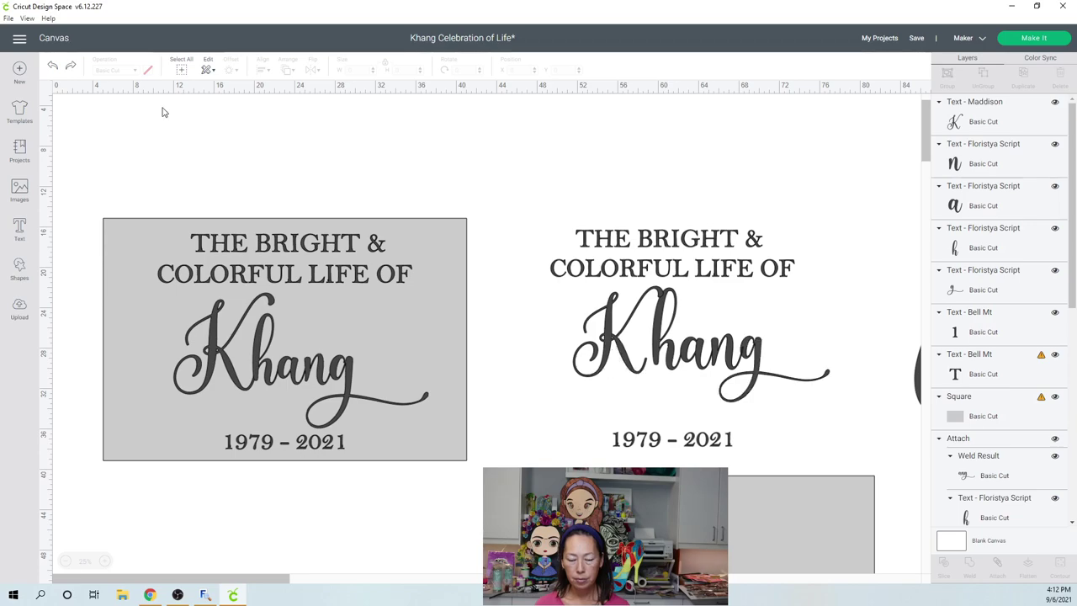
click(53, 67)
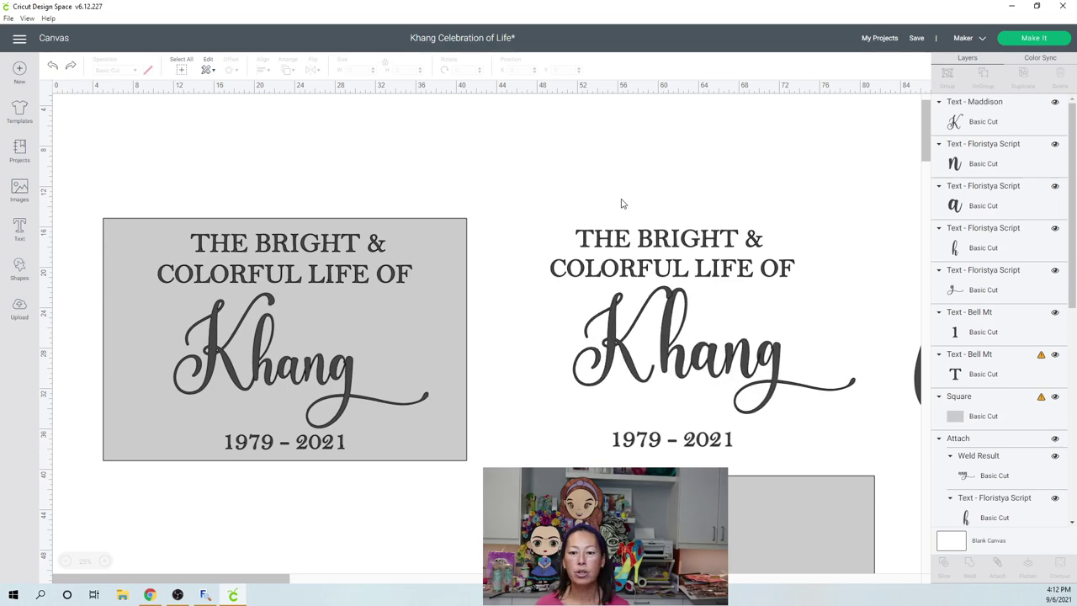
Step: Select all the letters of the new sign's name and set their overall height to 11.5 inches
drag(525, 333, 850, 384)
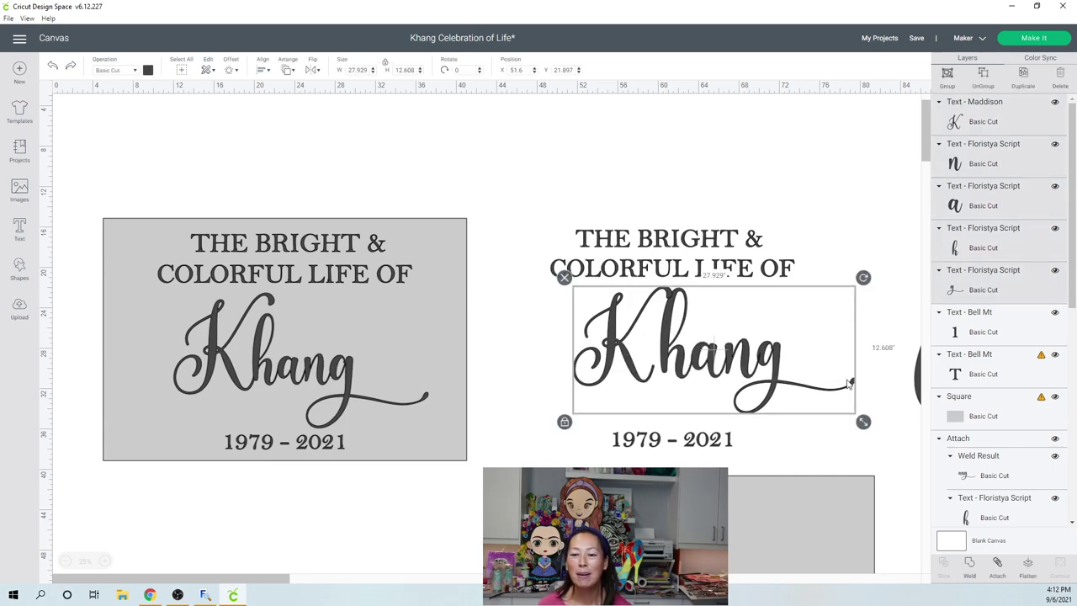
click(405, 71)
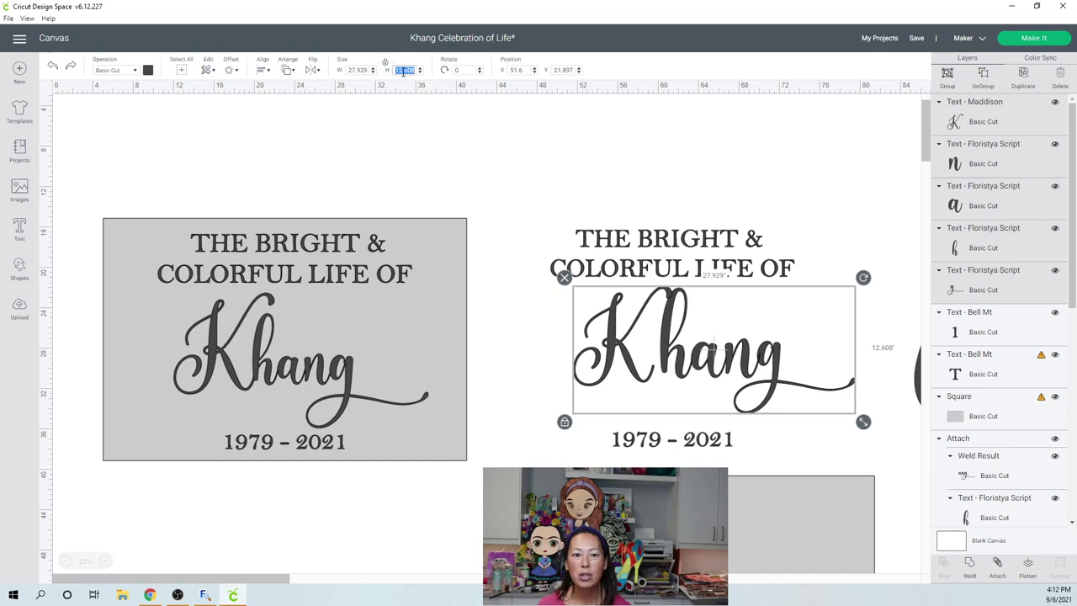
text(11)
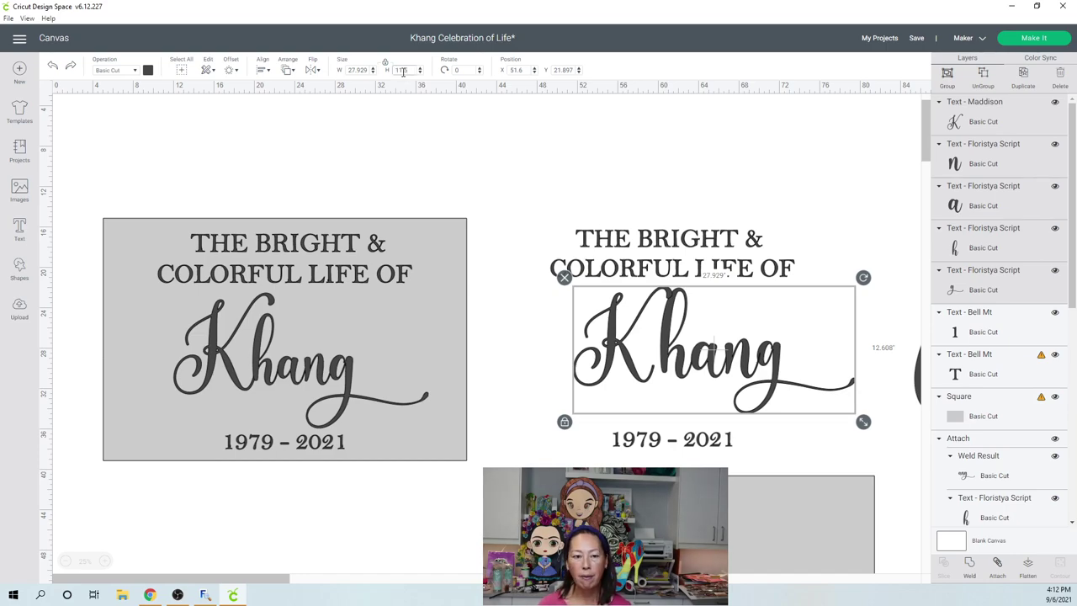
text(.5)
key(Return)
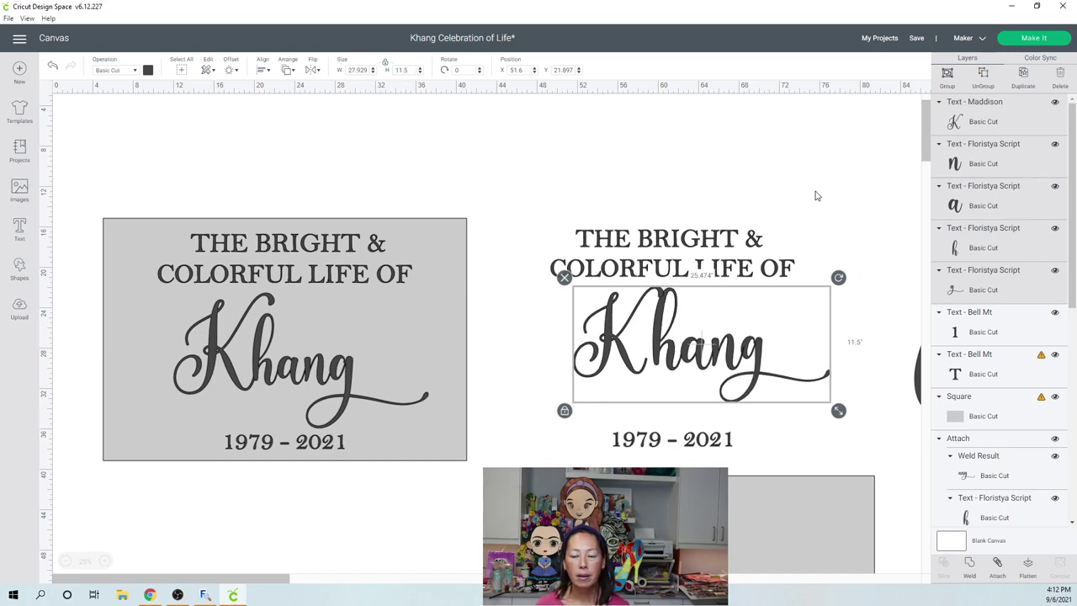
click(803, 261)
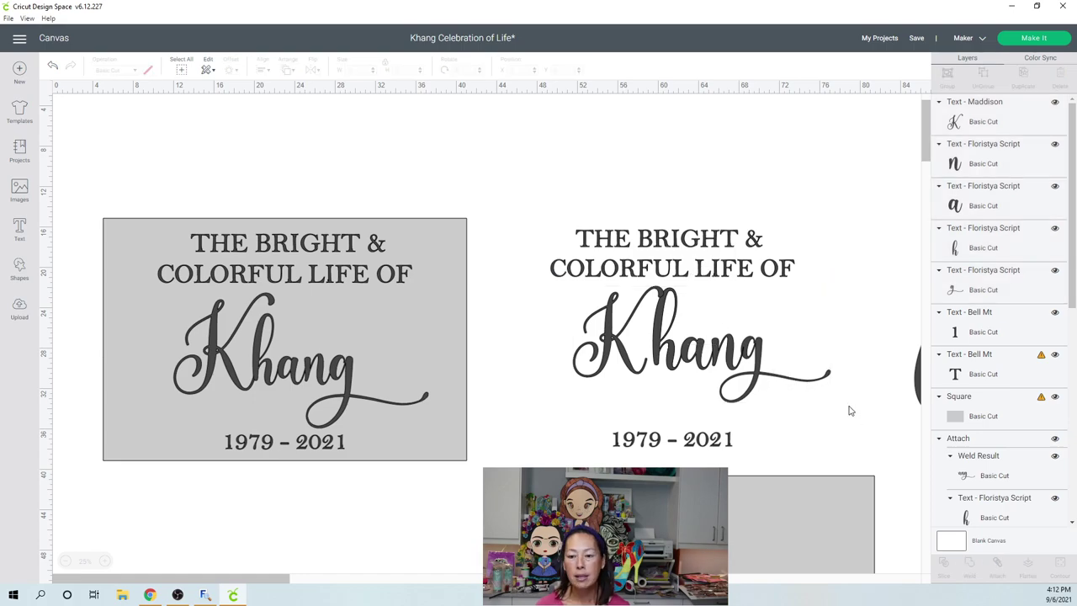
Step: Weld the name's four lowercase letters into one shape, leaving the K separate
drag(848, 402, 666, 354)
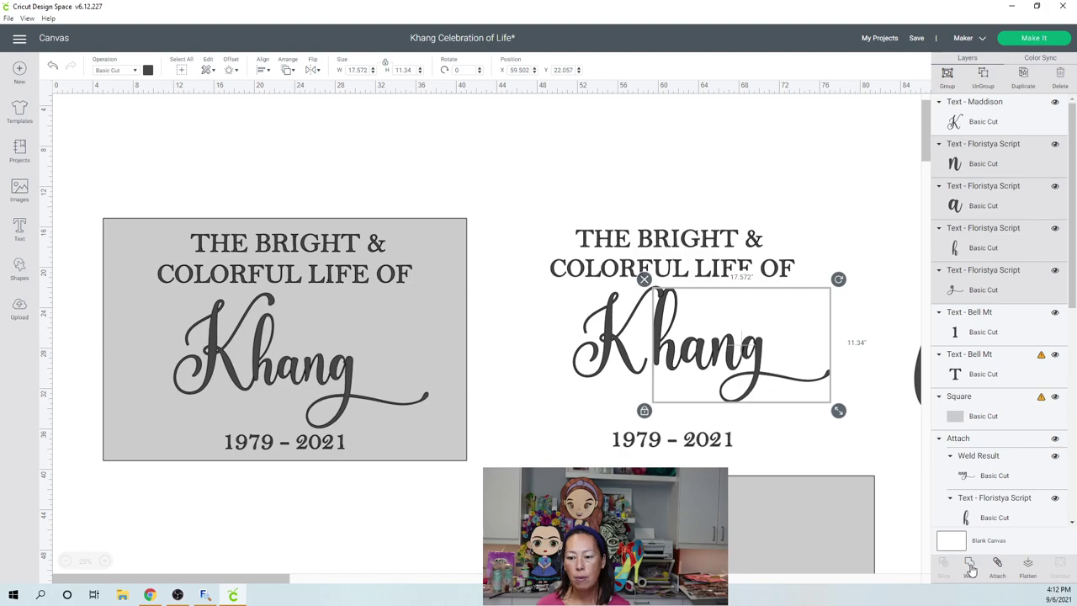
click(814, 435)
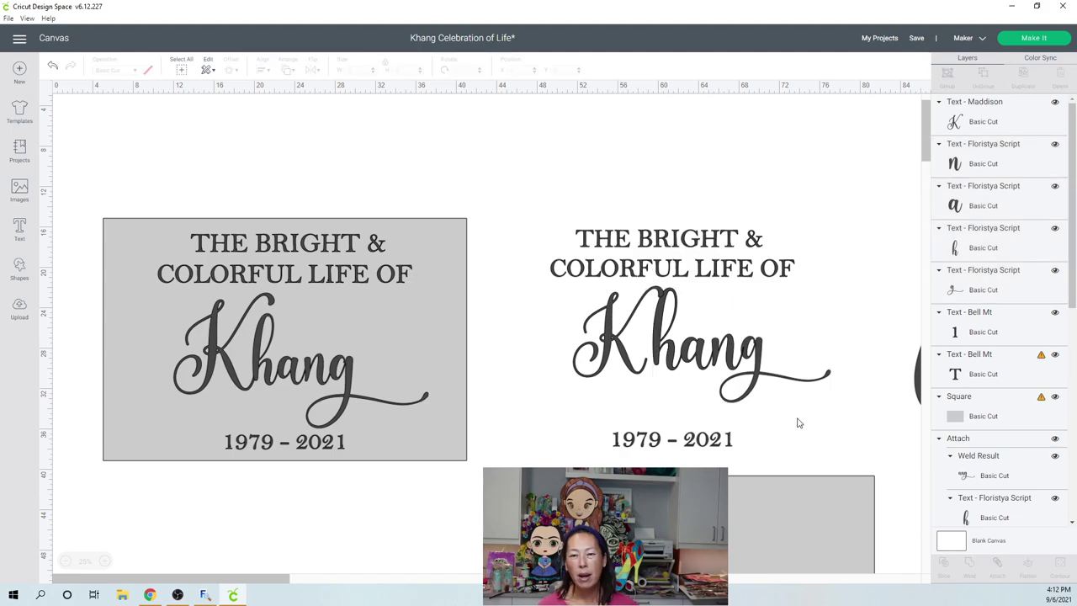
key(ctrl+z)
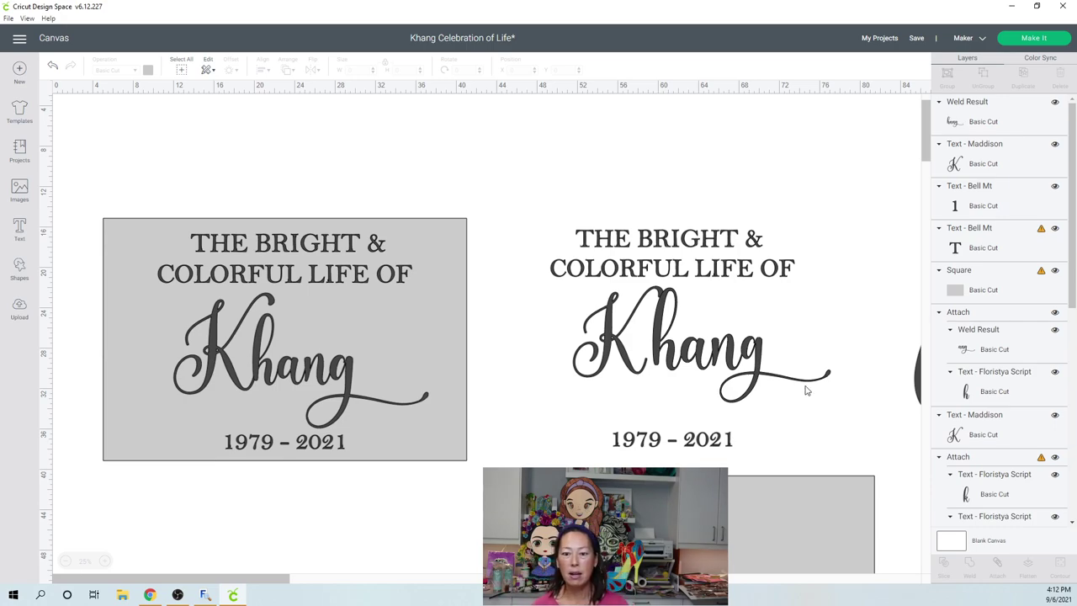
Step: Move the welded lowercase letters and the K slightly down, away from the heading
click(724, 362)
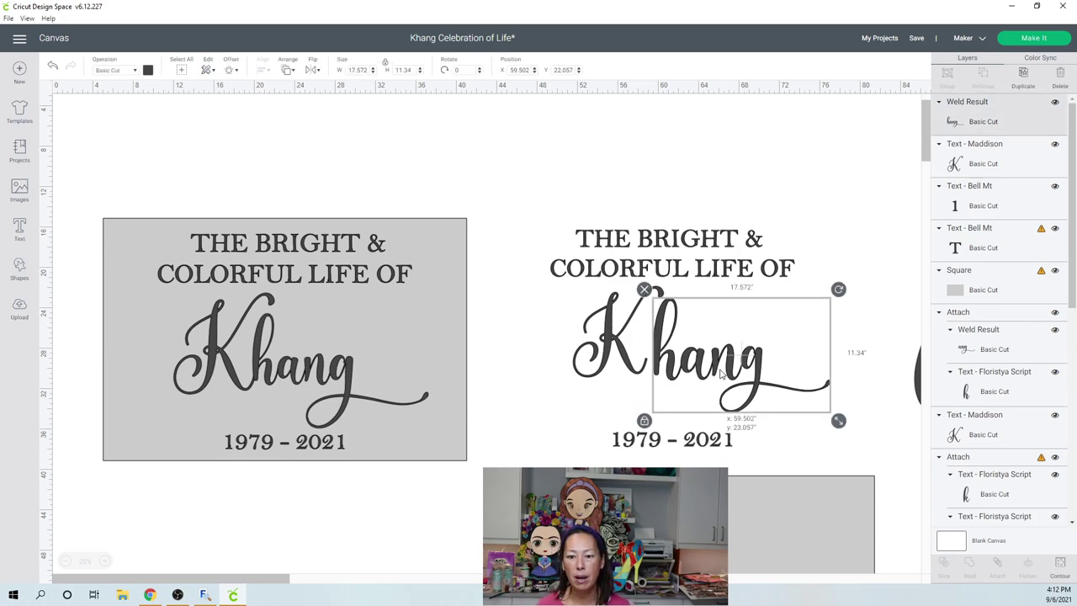
drag(719, 374, 720, 371)
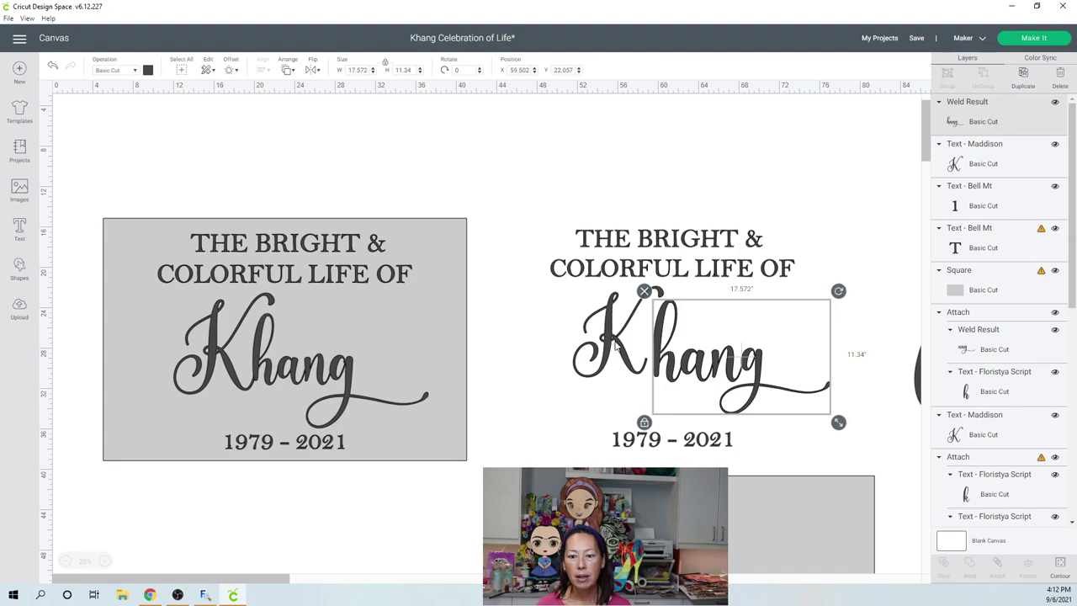
click(615, 345)
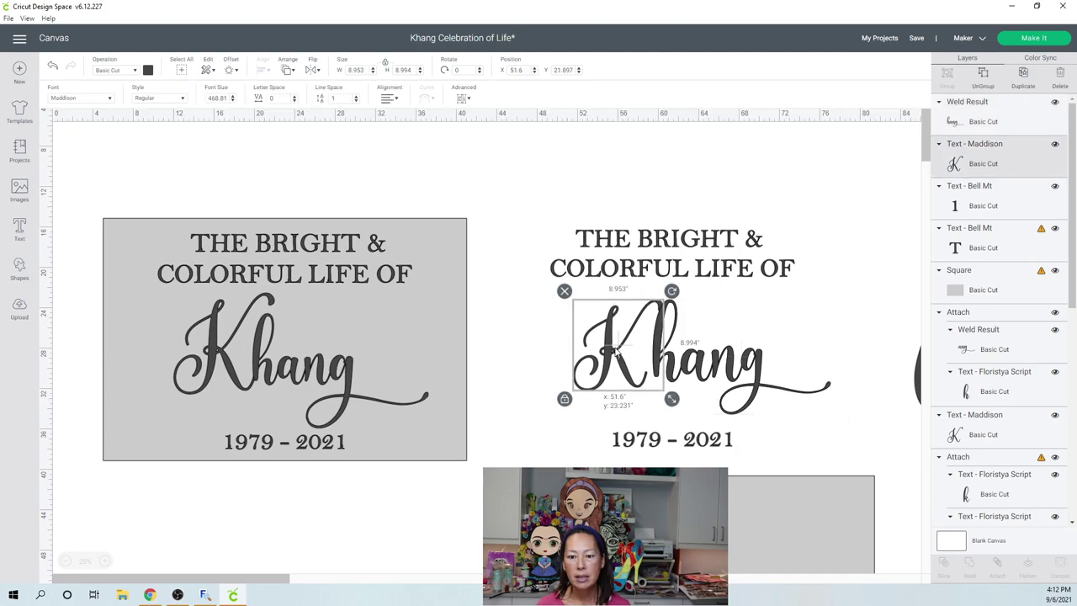
Step: Shrink the welded lowercase letters slightly and place them against the K so that the whole name spans about 23.6 inches
click(747, 367)
drag(838, 422, 826, 415)
drag(663, 362, 657, 373)
click(651, 420)
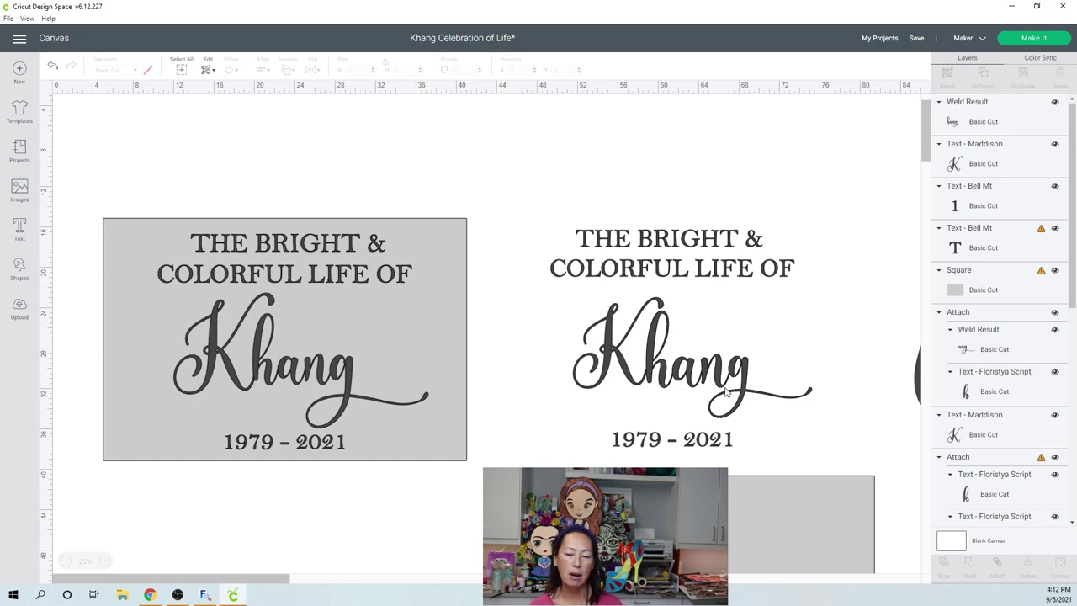
Step: Attach the K to the welded lowercase letters and move the grey rectangle back behind the new sign's lettering
drag(524, 351, 809, 399)
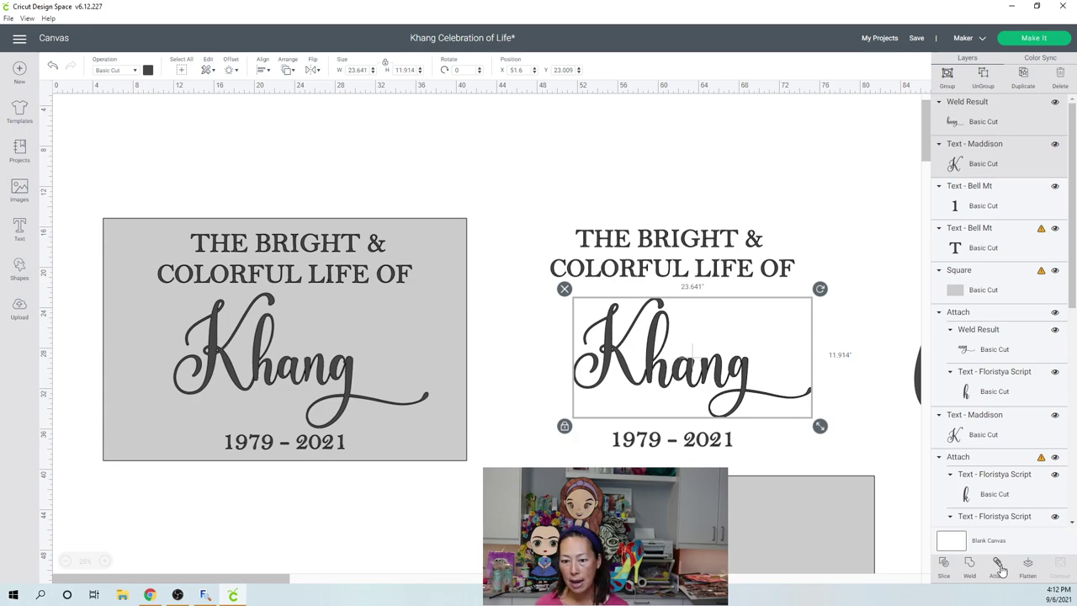
key(ctrl+z)
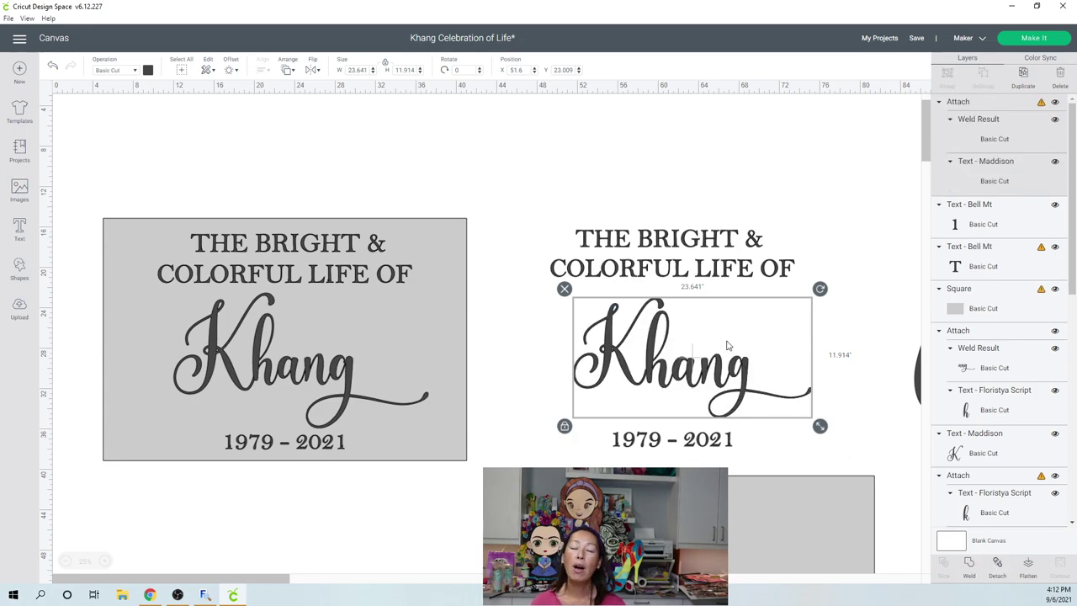
drag(751, 550, 736, 300)
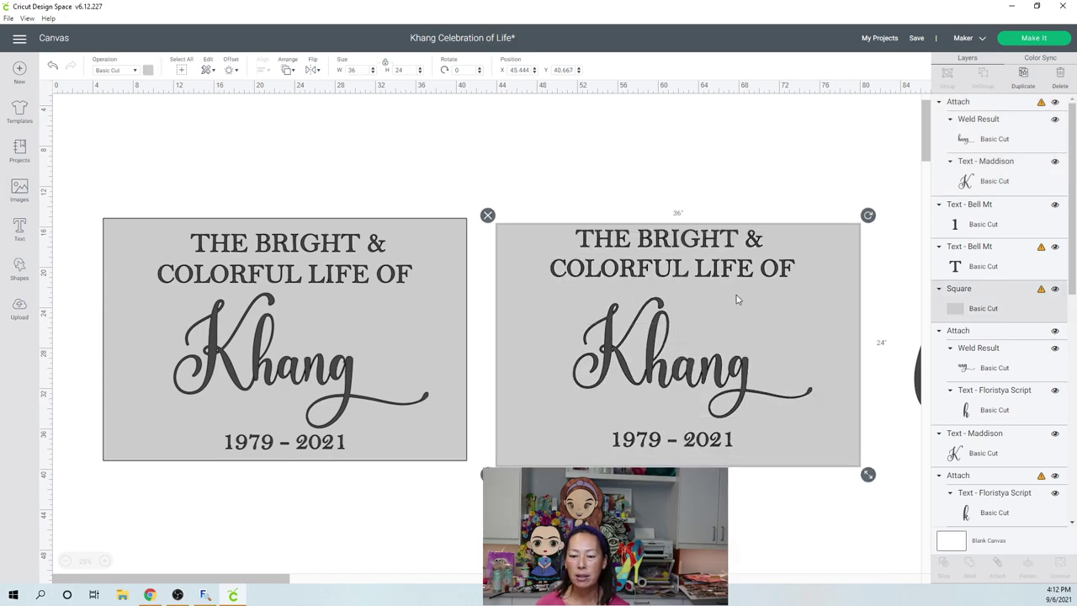
click(664, 173)
Step: Select the new sign's rectangle, heading, name and dates and center them horizontally on each other
drag(578, 158, 810, 528)
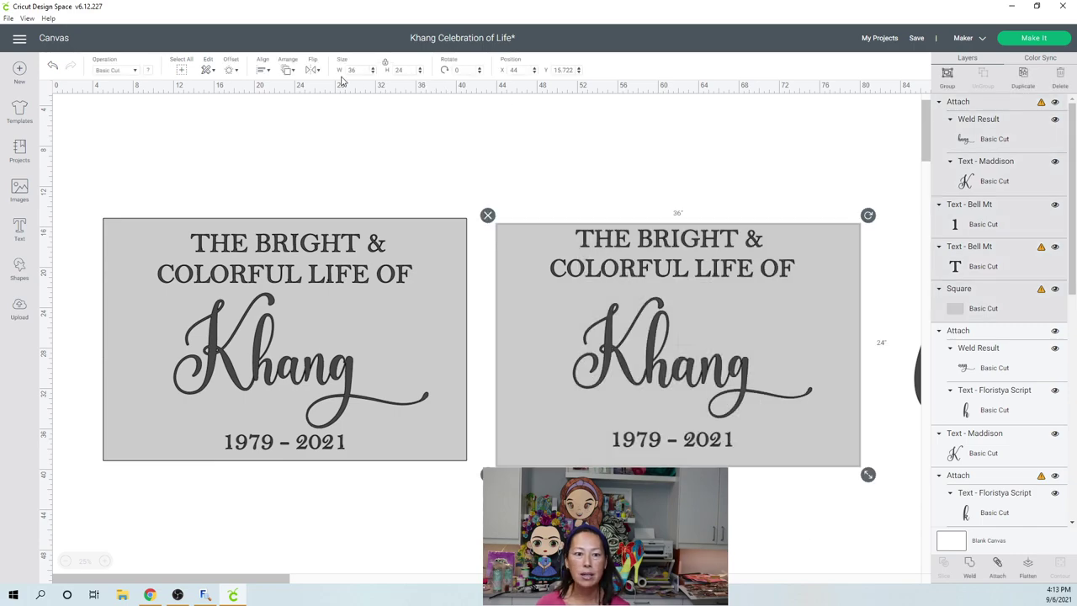
click(265, 70)
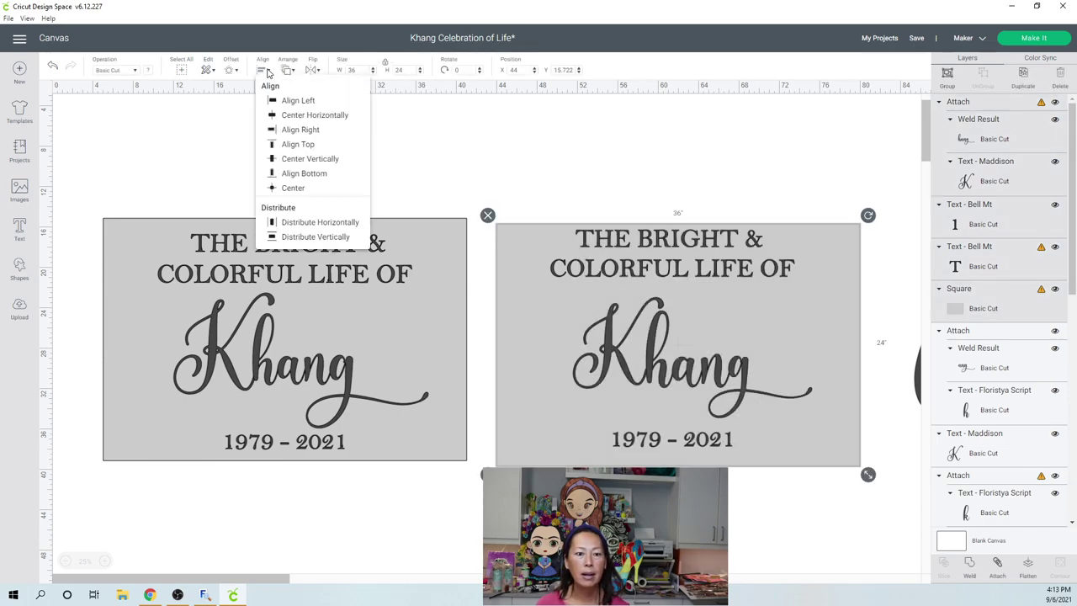
click(313, 116)
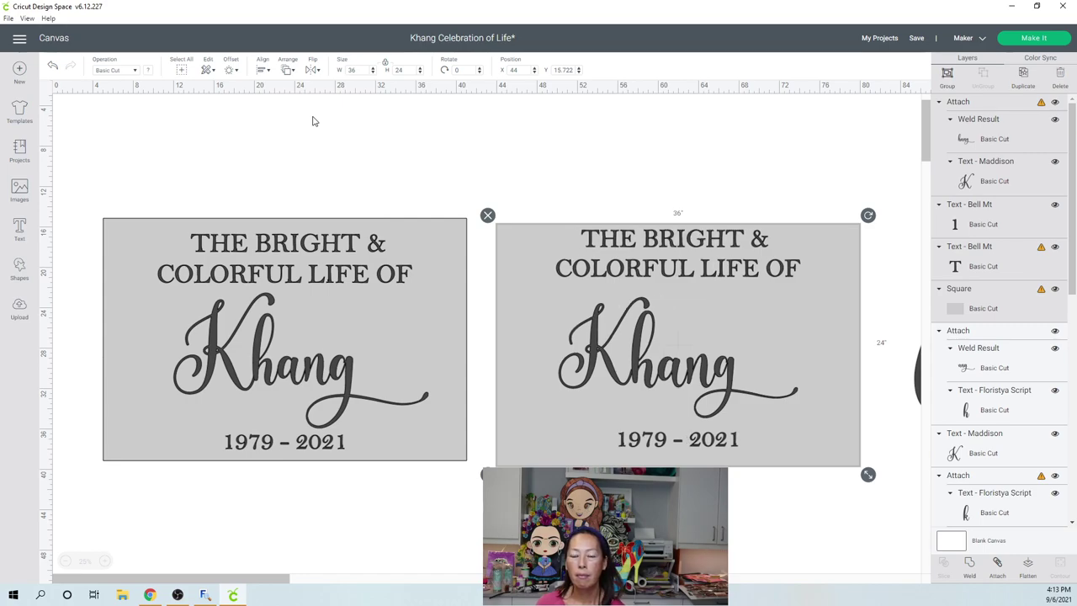
click(783, 187)
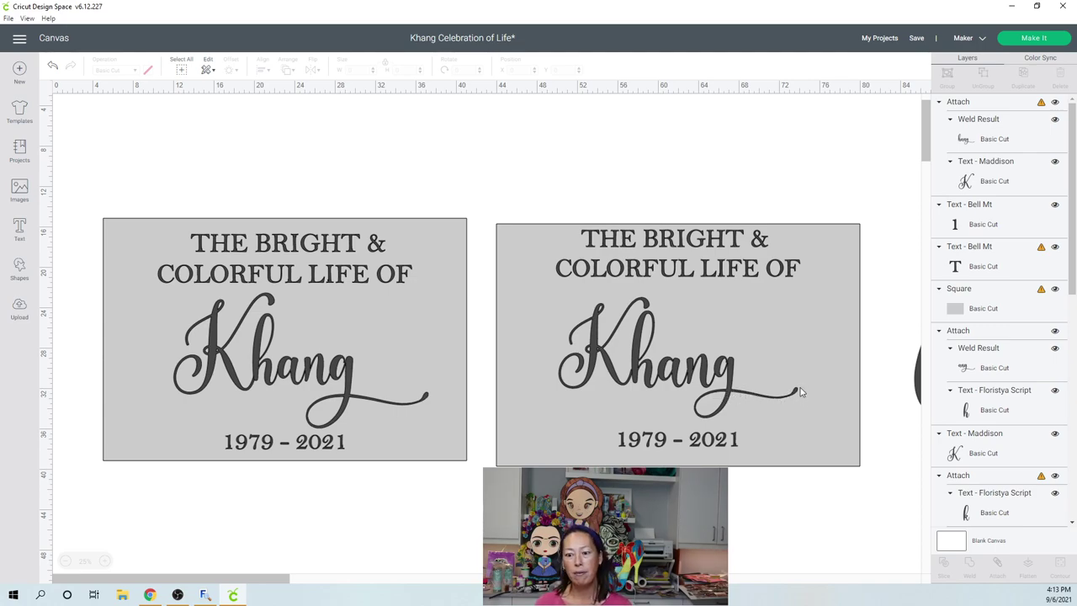
Step: Shift the attached name about 3 inches to the right to balance its long tail visually, and clear the selection
click(642, 375)
drag(642, 375, 673, 374)
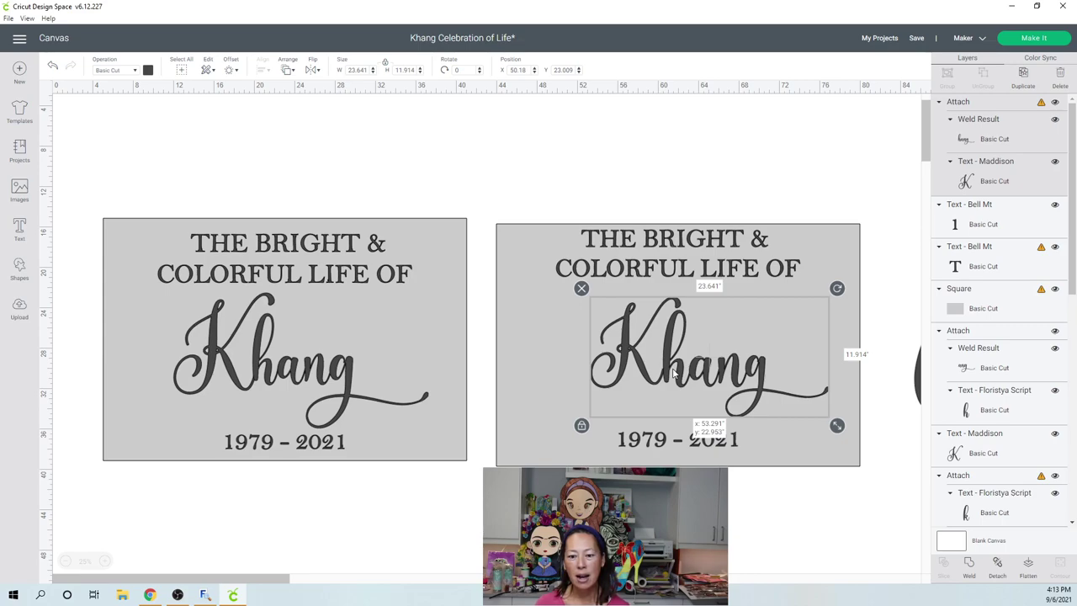
drag(673, 375, 673, 375)
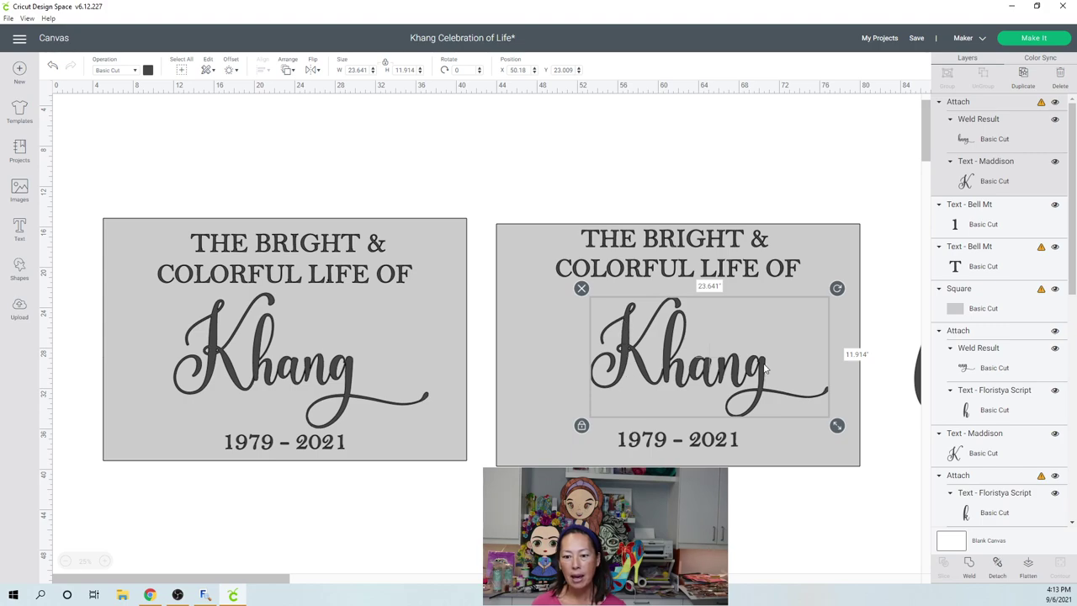
drag(693, 368, 711, 371)
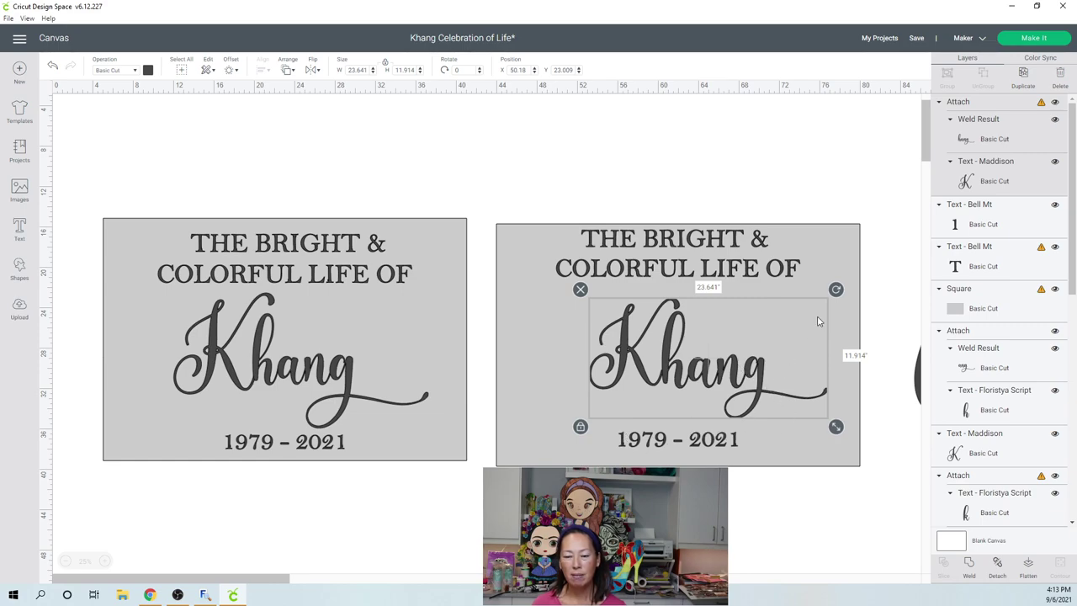
click(817, 186)
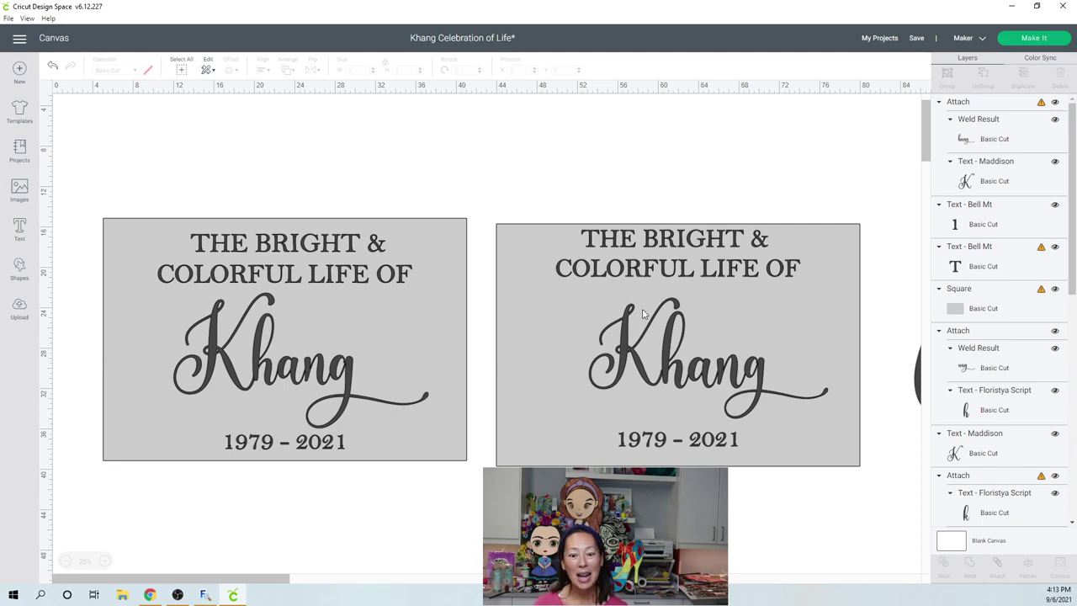
Step: Delete the older reference sign and move the complete new sign into the space it occupied
drag(108, 140, 446, 500)
key(Delete)
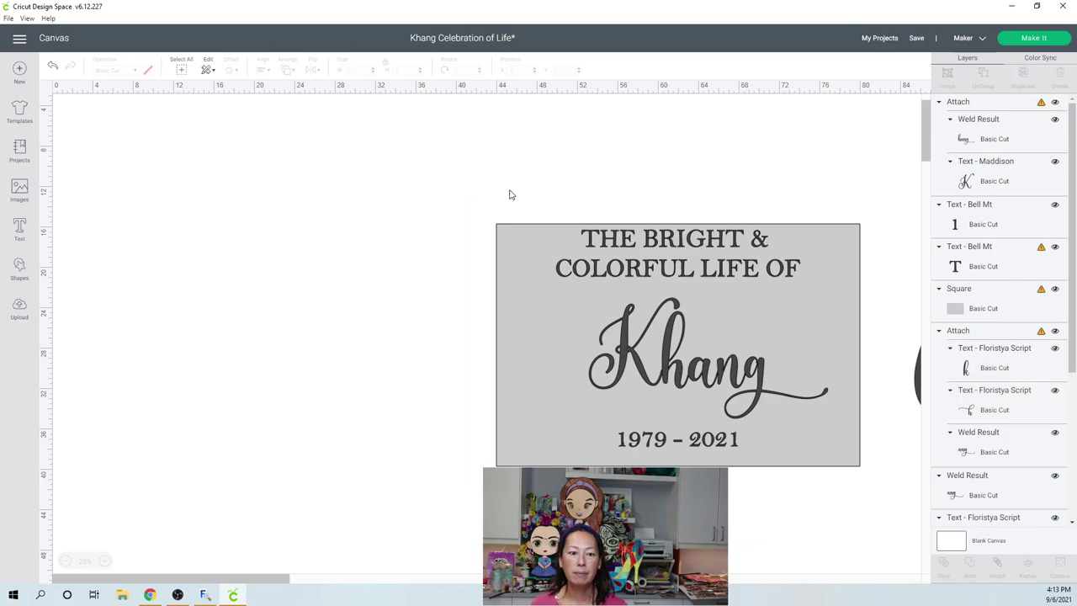
drag(438, 168, 800, 435)
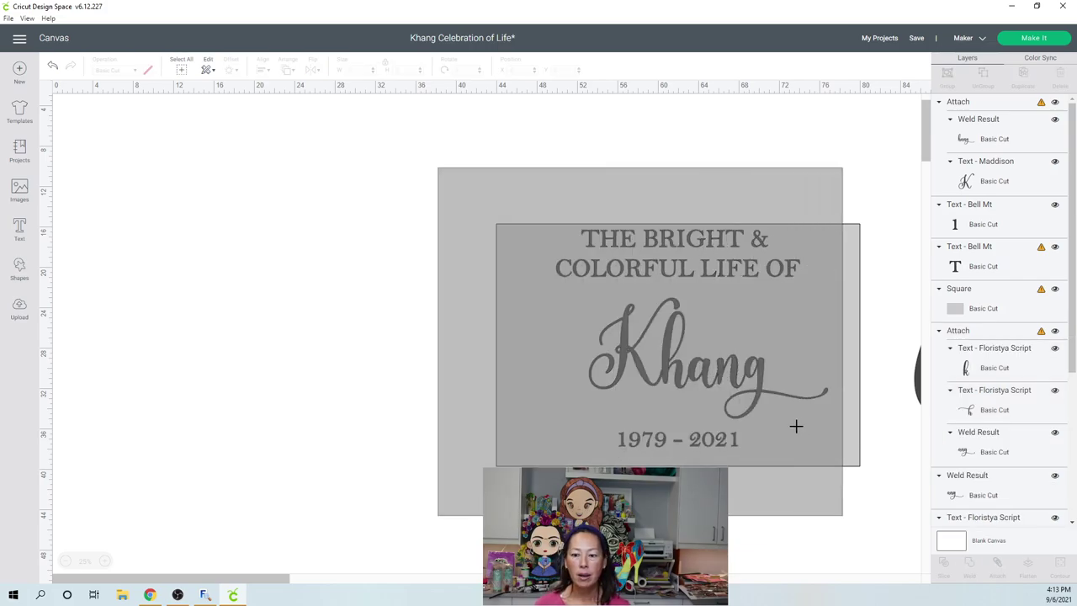
drag(780, 392, 780, 392)
drag(674, 266, 313, 214)
click(640, 264)
click(480, 383)
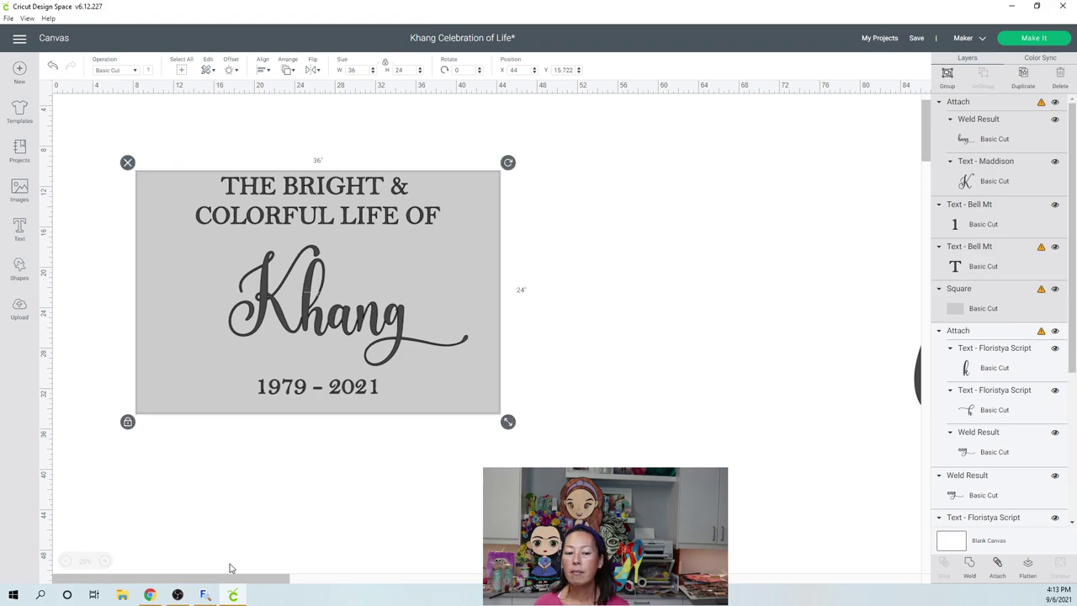
Step: Move the lowercase Haniberryku name into open space, at about X 61.3 and Y 10.7 inches, and clear the selection
drag(232, 581, 388, 590)
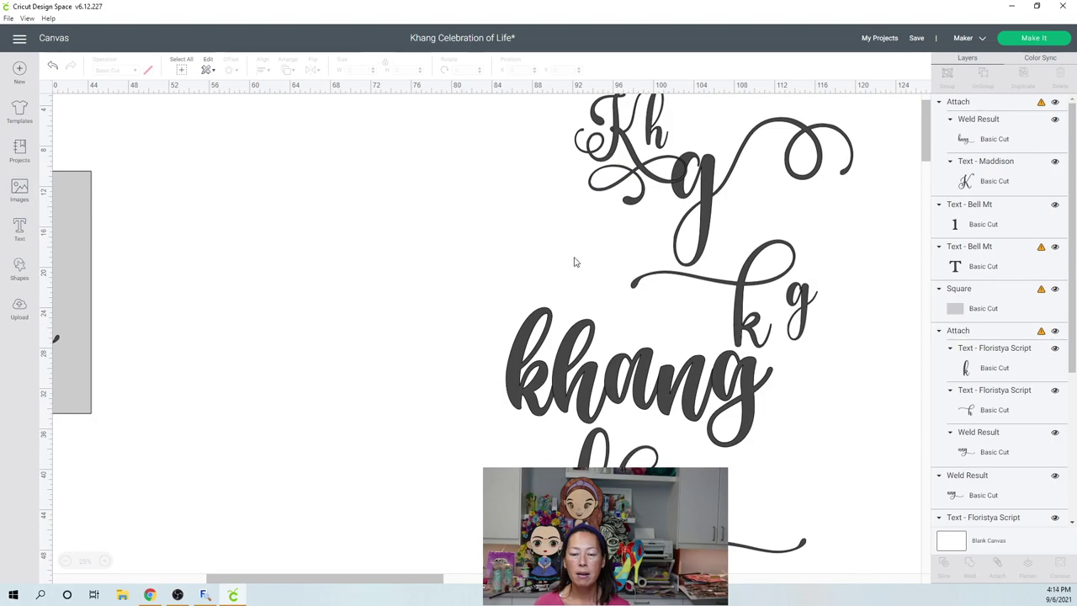
drag(474, 381, 455, 252)
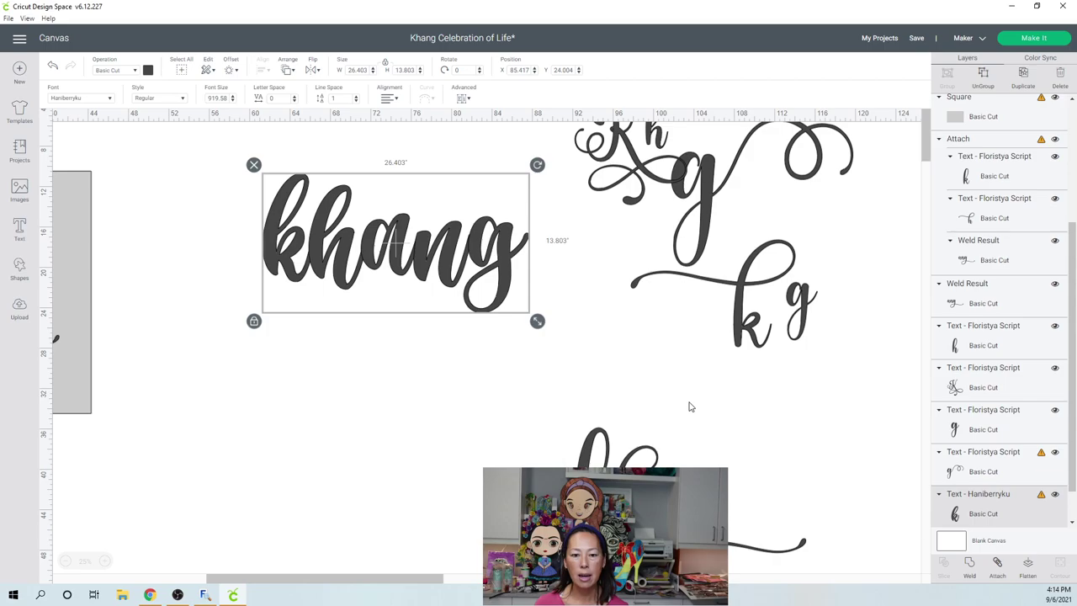
click(652, 415)
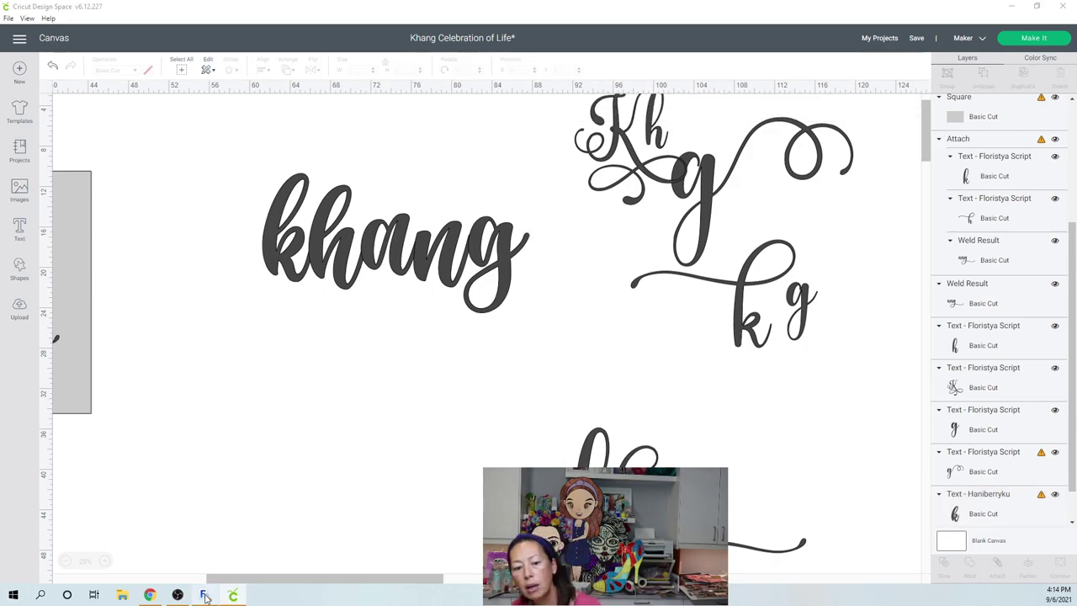
Step: Switch to MainType, choose the Haniberryku Regular font and copy its looped-tail g glyph, 0xF06E
click(204, 595)
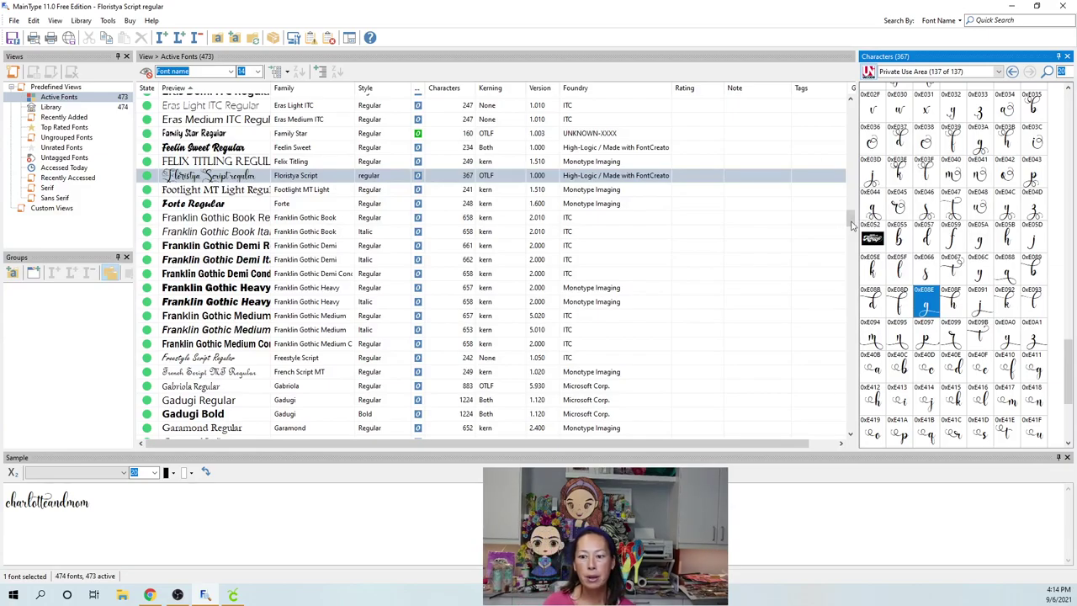
drag(851, 219, 850, 247)
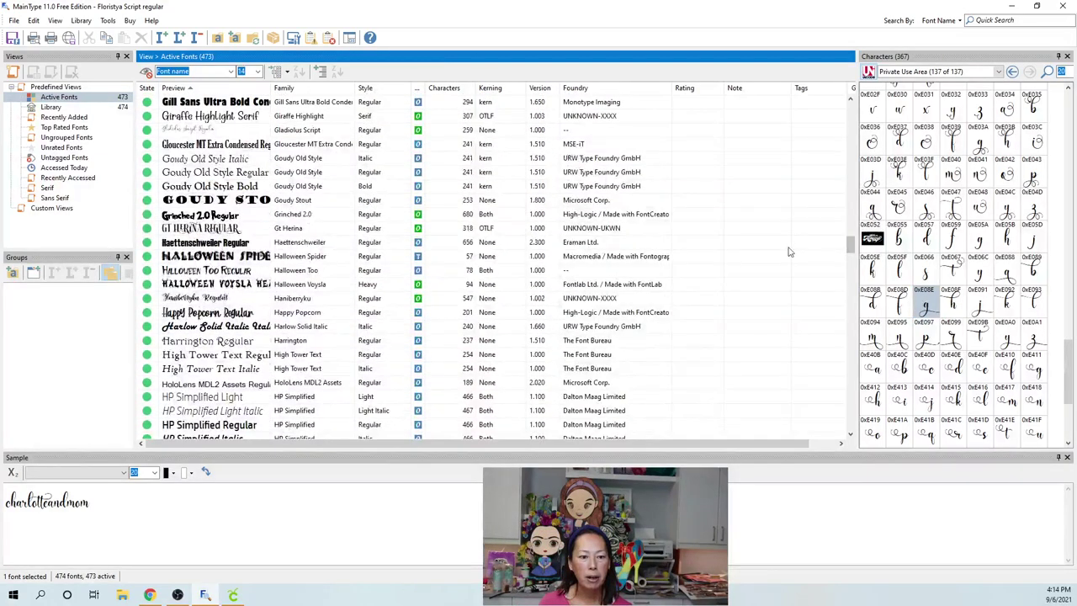
click(236, 300)
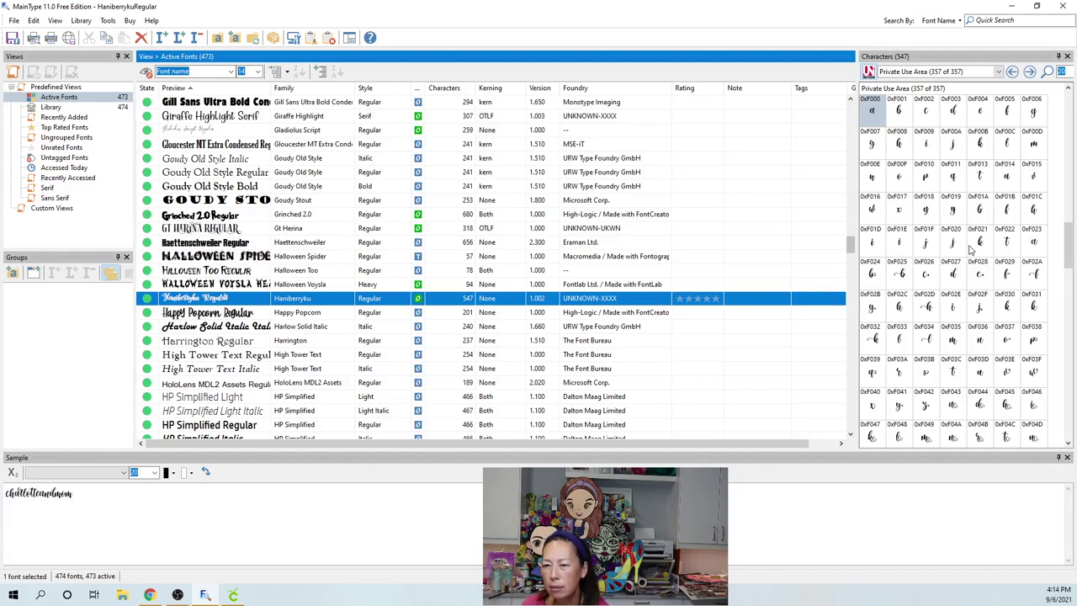
scroll(971, 250, down, 3)
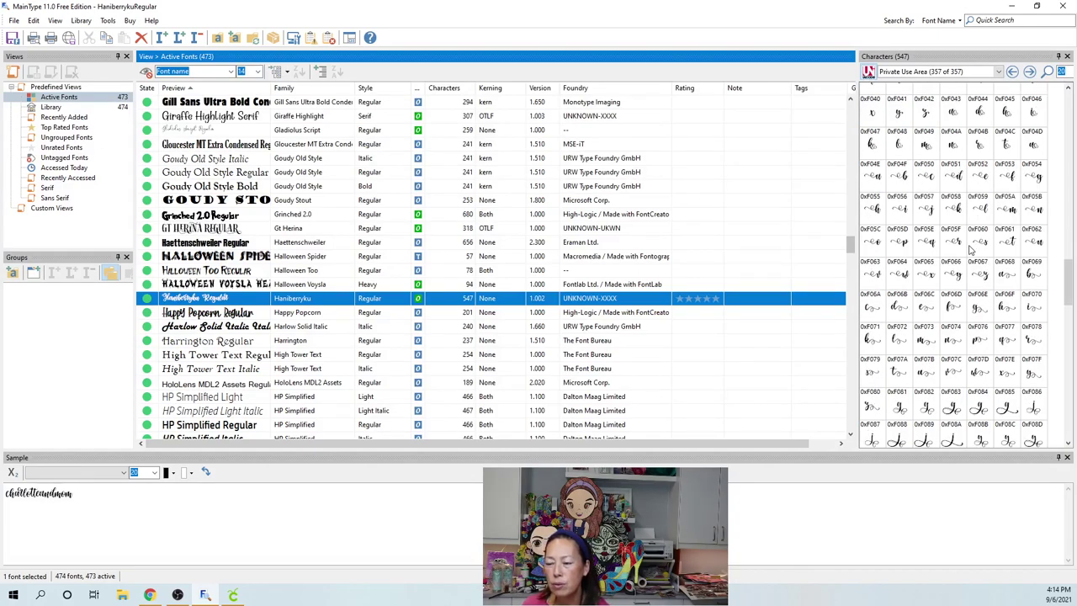
click(979, 311)
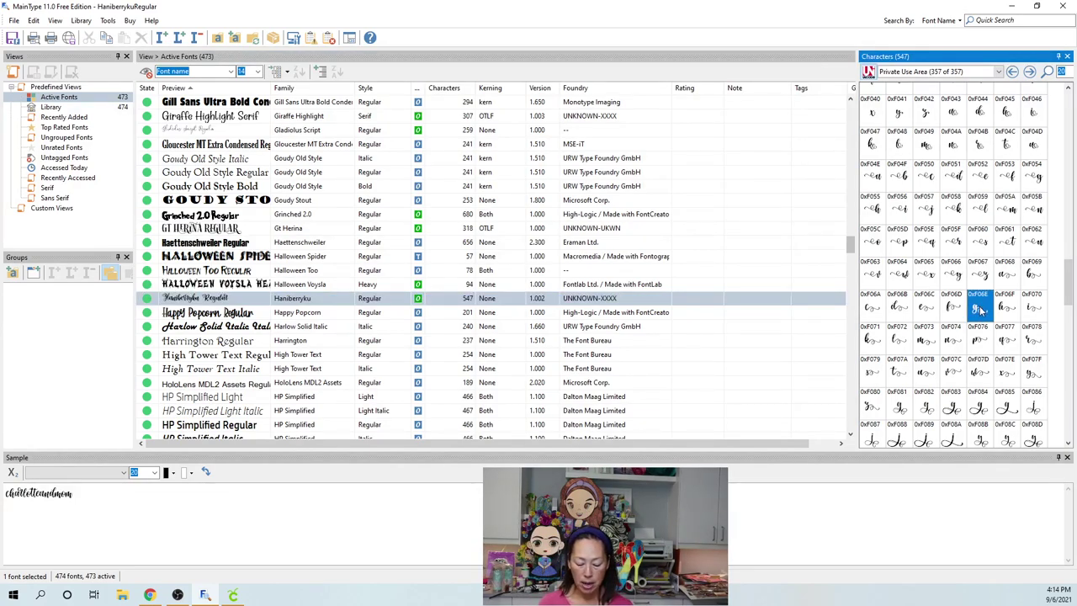
Step: Switch back to Design Space and try to insert the copied glyph as new Maddison text, placing it below the lowercase name
click(233, 595)
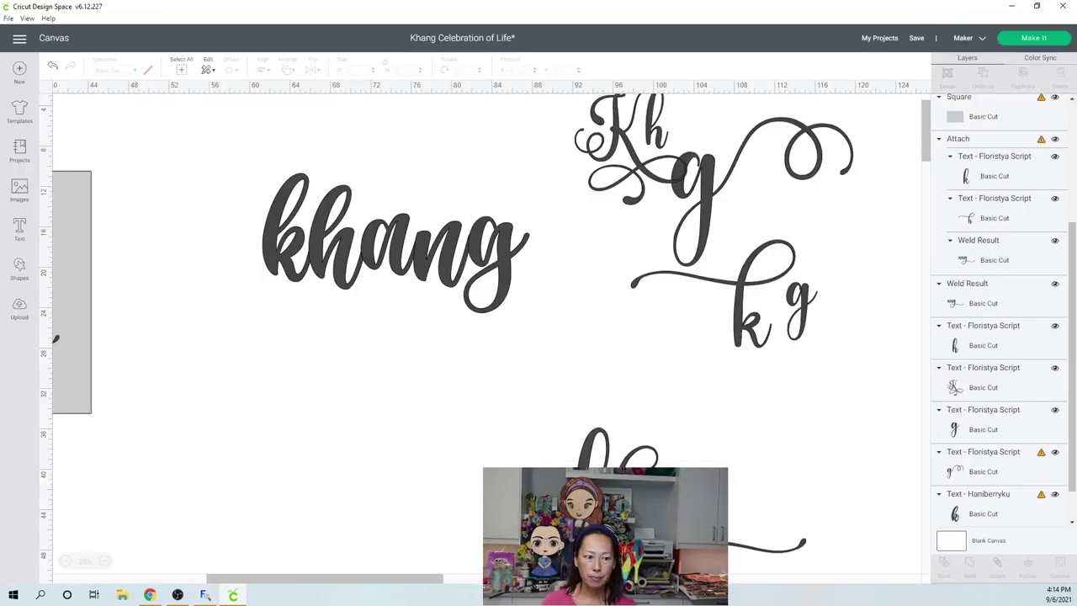
click(19, 231)
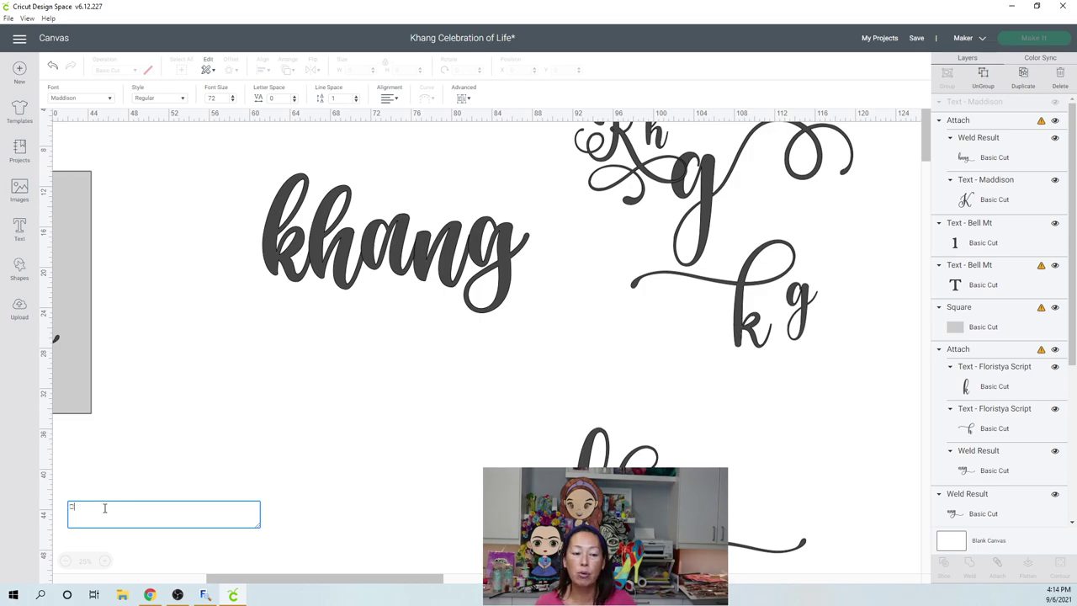
click(106, 435)
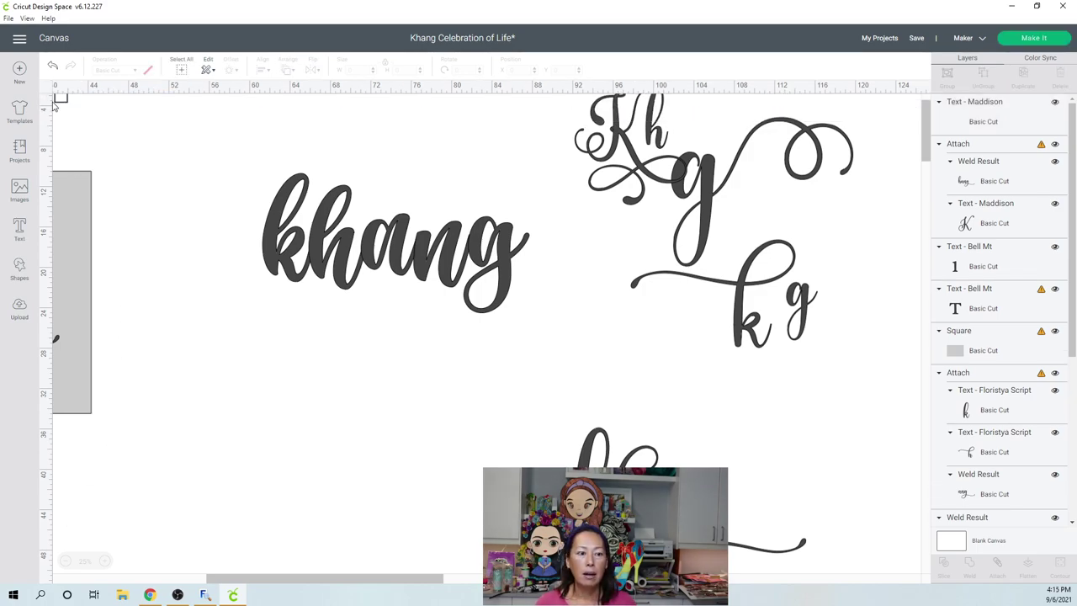
drag(62, 100, 596, 346)
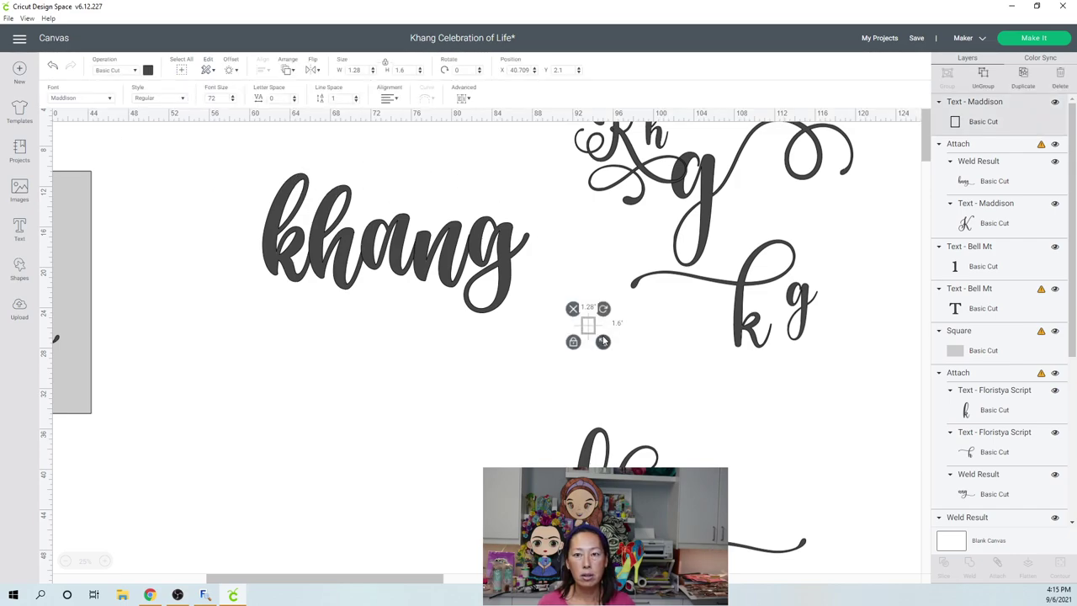
Step: Start another text object and set its font to Haniberryku, searching the fonts for "hanib"
click(19, 236)
click(108, 99)
drag(671, 72, 631, 74)
text(ha)
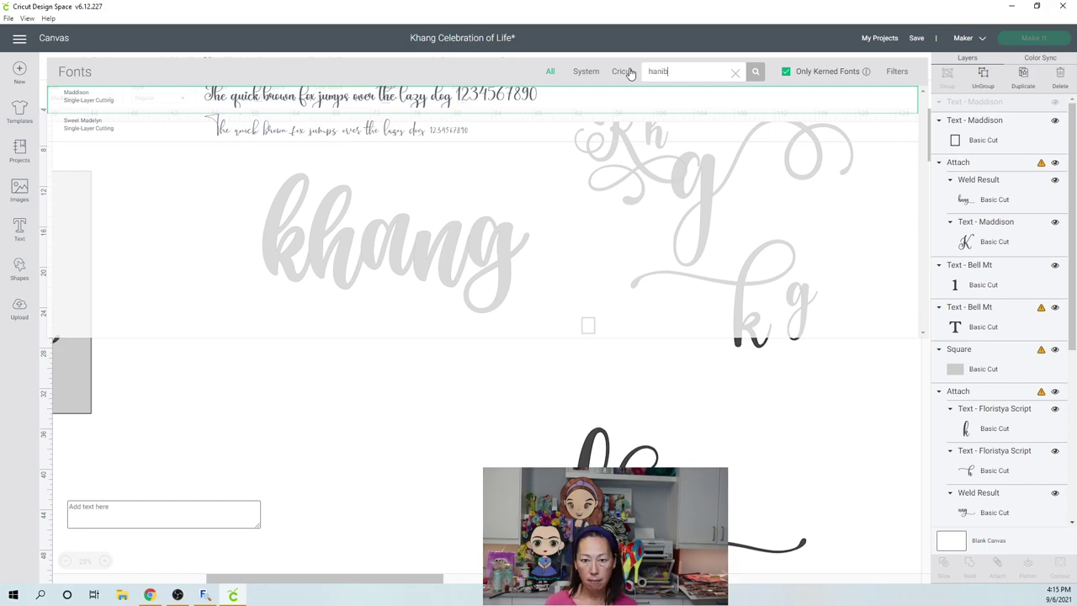
text(nib)
click(341, 99)
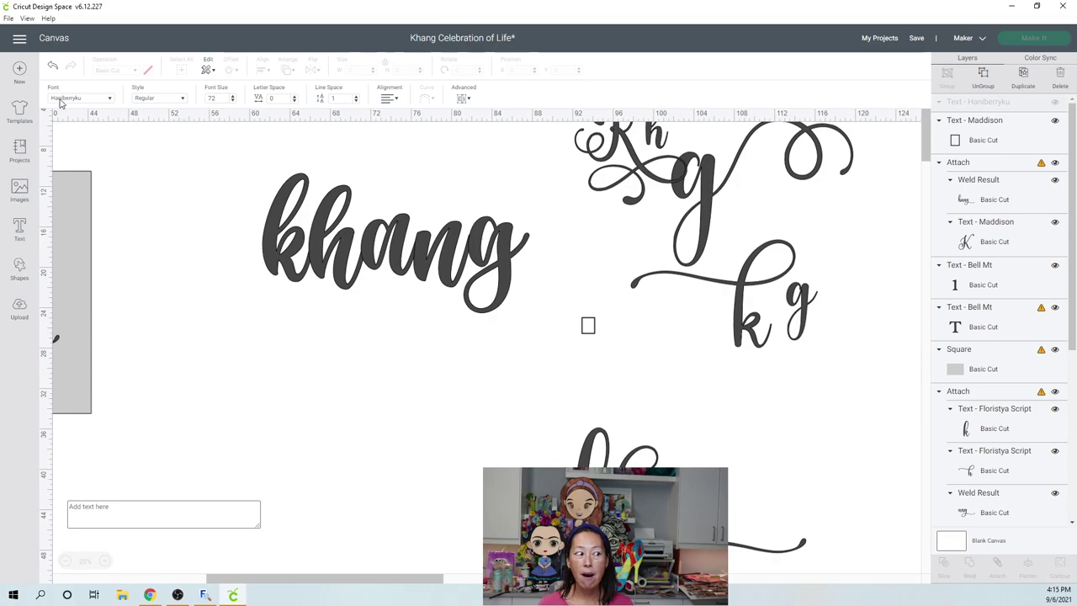
Step: Paste the looped-tail g into the text, enlarge it to about 17.1 by 10.2 inches and place it beneath the lowercase name
click(124, 508)
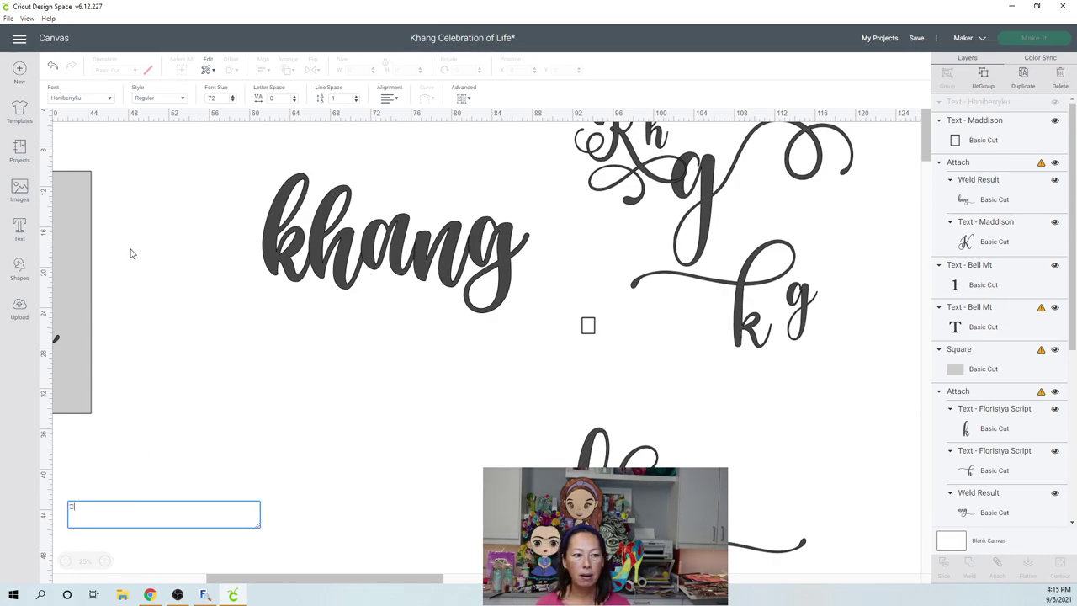
click(137, 203)
drag(57, 100, 637, 469)
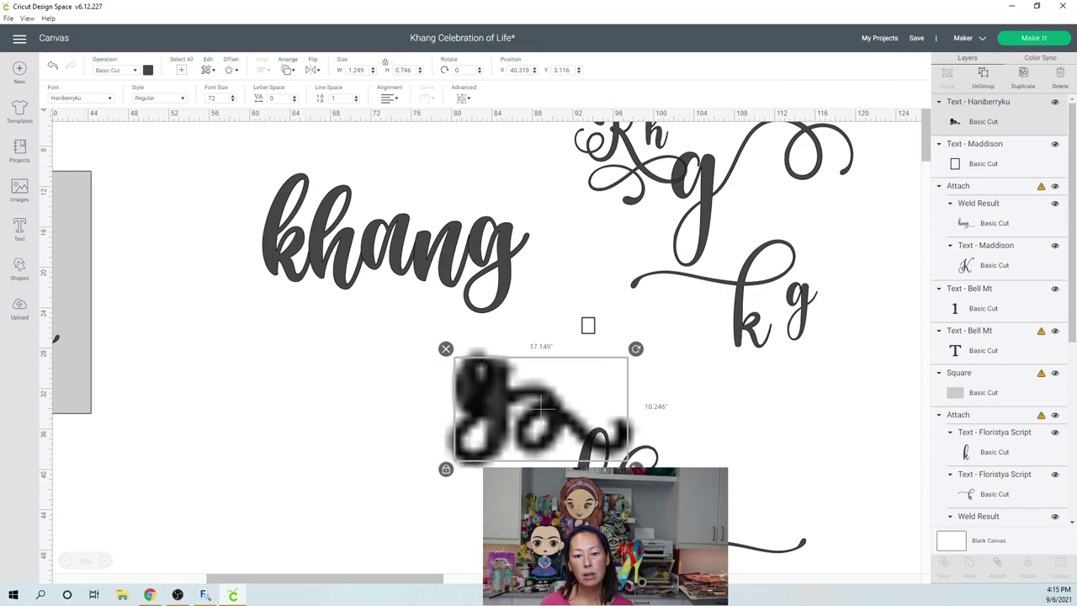
drag(503, 440, 524, 408)
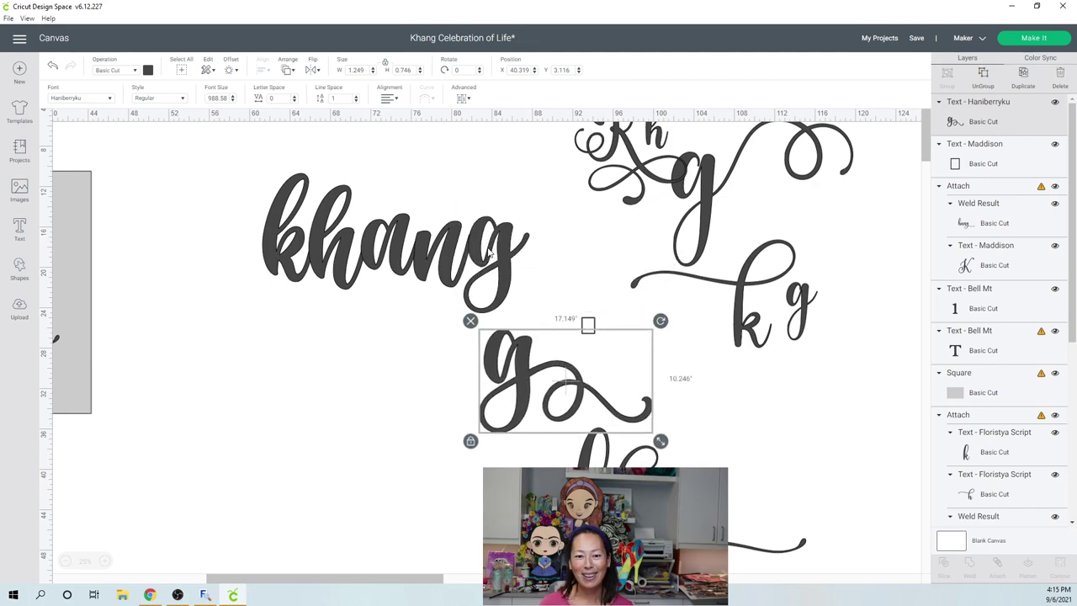
Step: Ungroup the Haniberryku name's letters, move the plain g aside and put the looped-tail g in its place
click(490, 253)
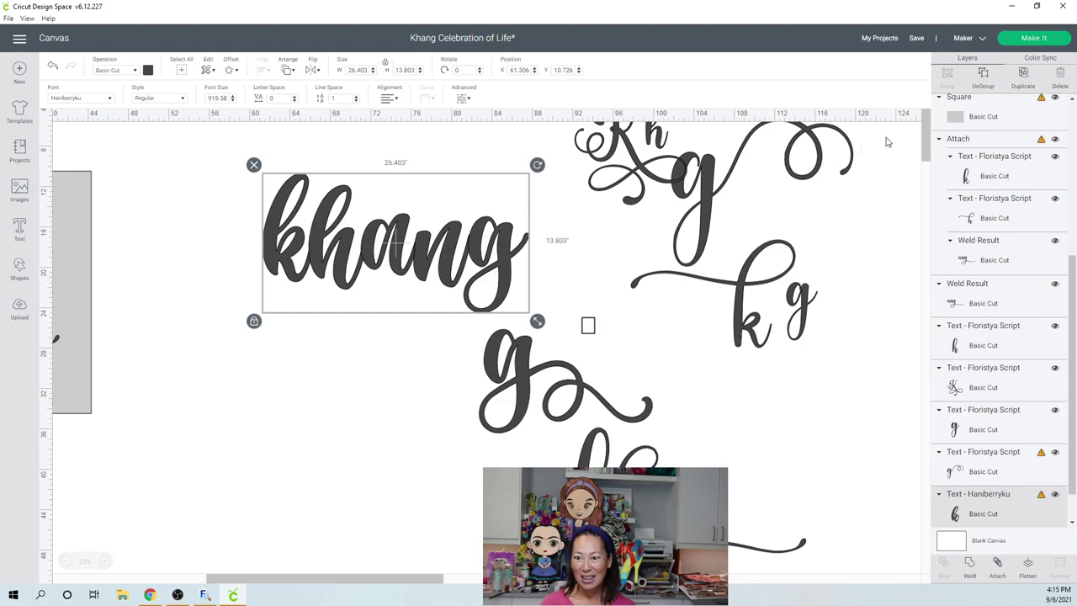
click(629, 245)
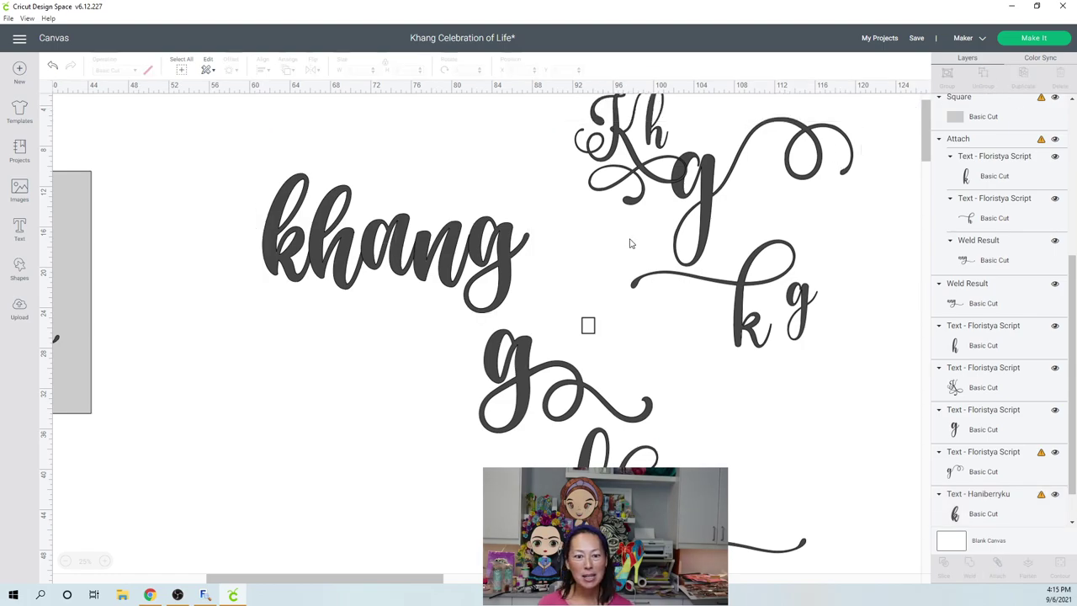
click(507, 247)
drag(508, 246, 414, 395)
drag(516, 357, 502, 245)
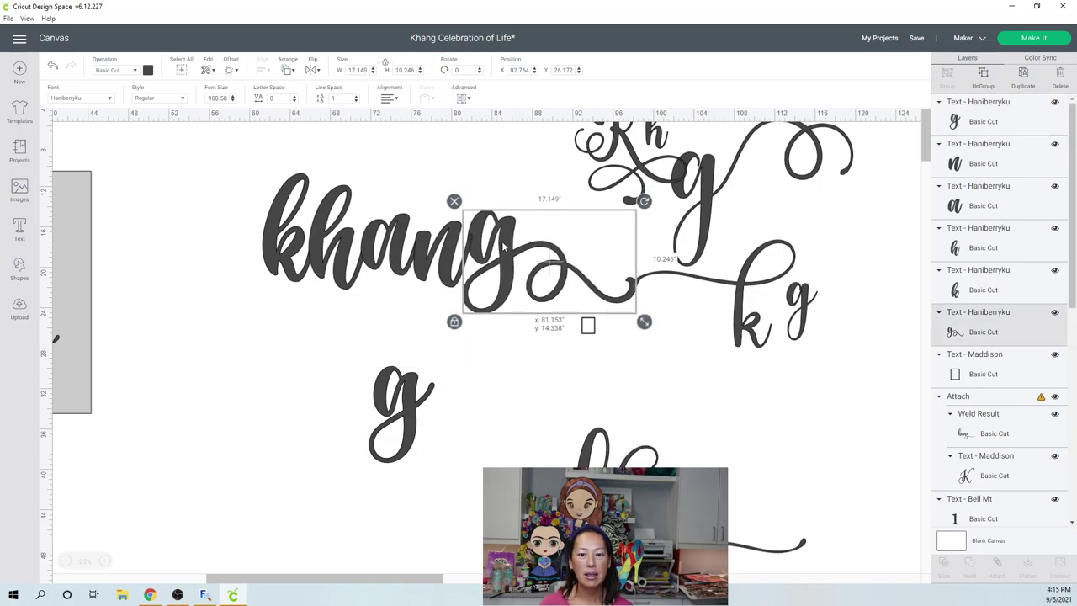
click(431, 411)
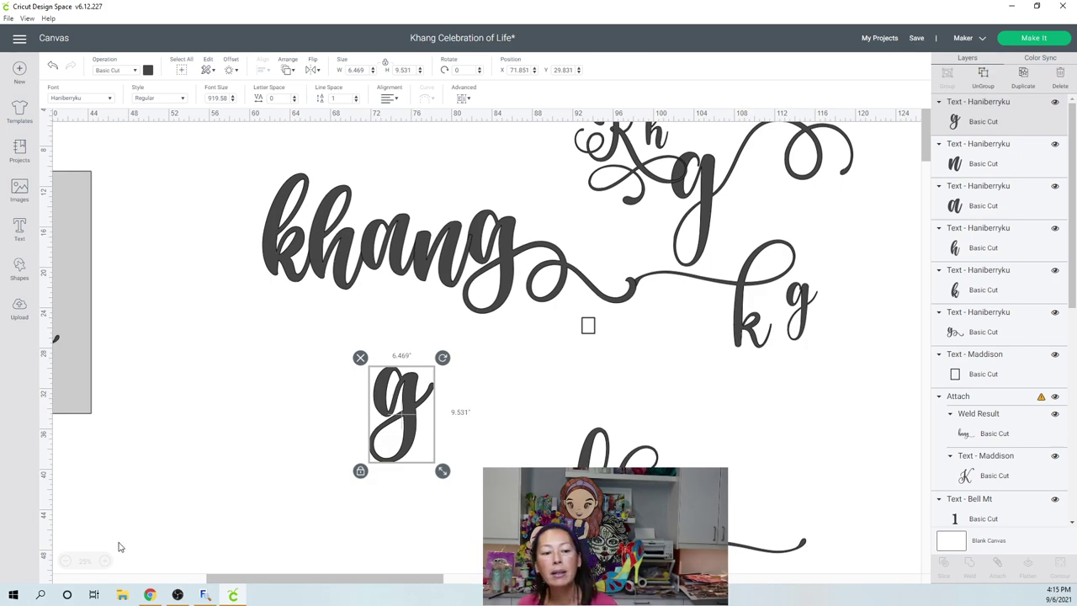
Step: Move the attached Floristya Script name up into the open space beneath the Haniberryku name
scroll(744, 443, down, 2)
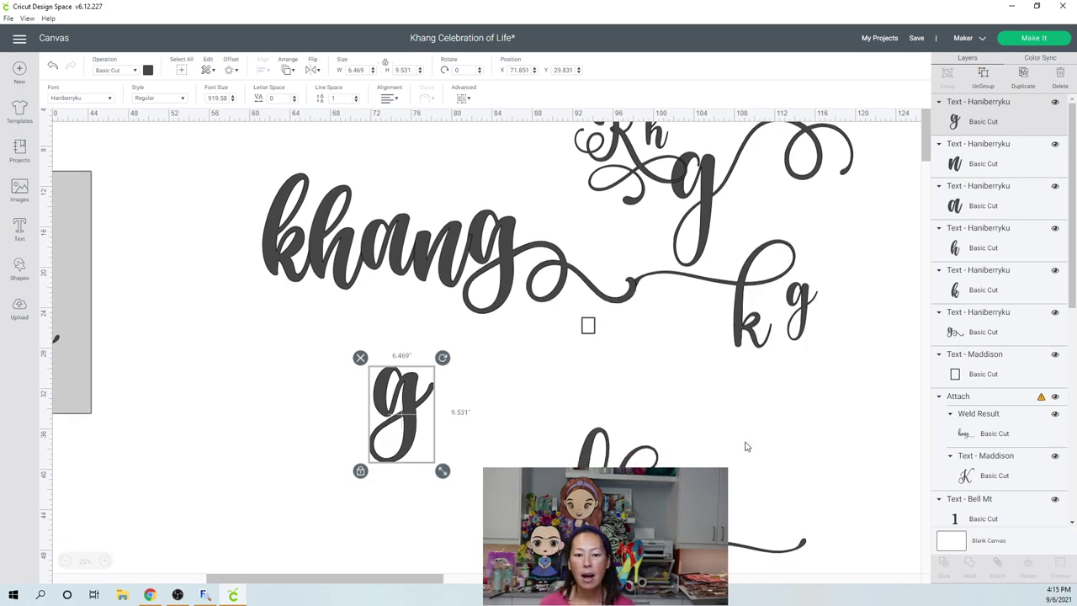
click(711, 501)
drag(712, 501, 630, 404)
click(711, 328)
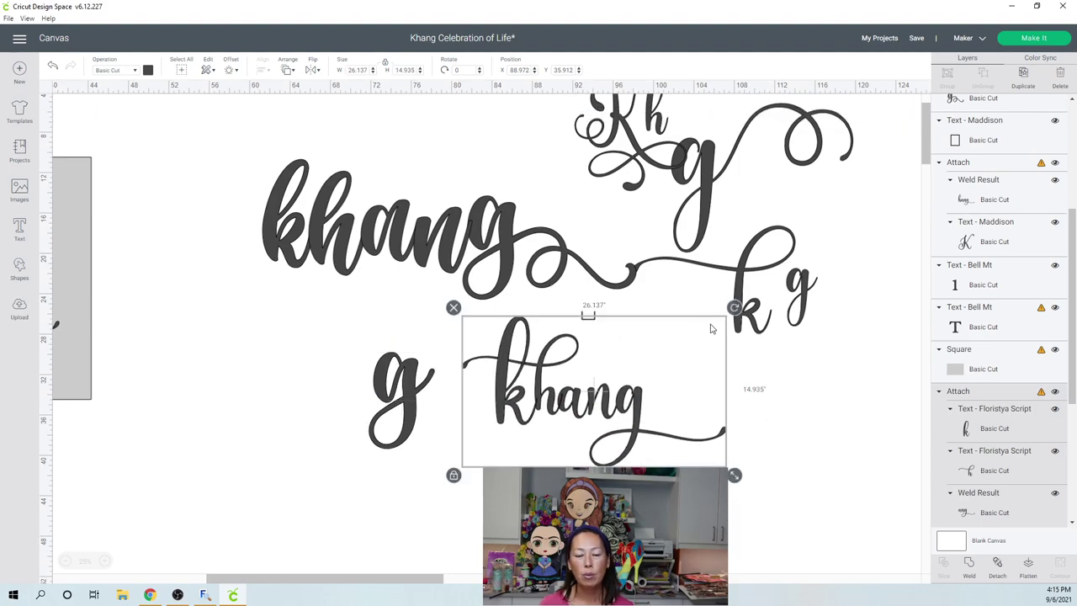
scroll(723, 245, up, 2)
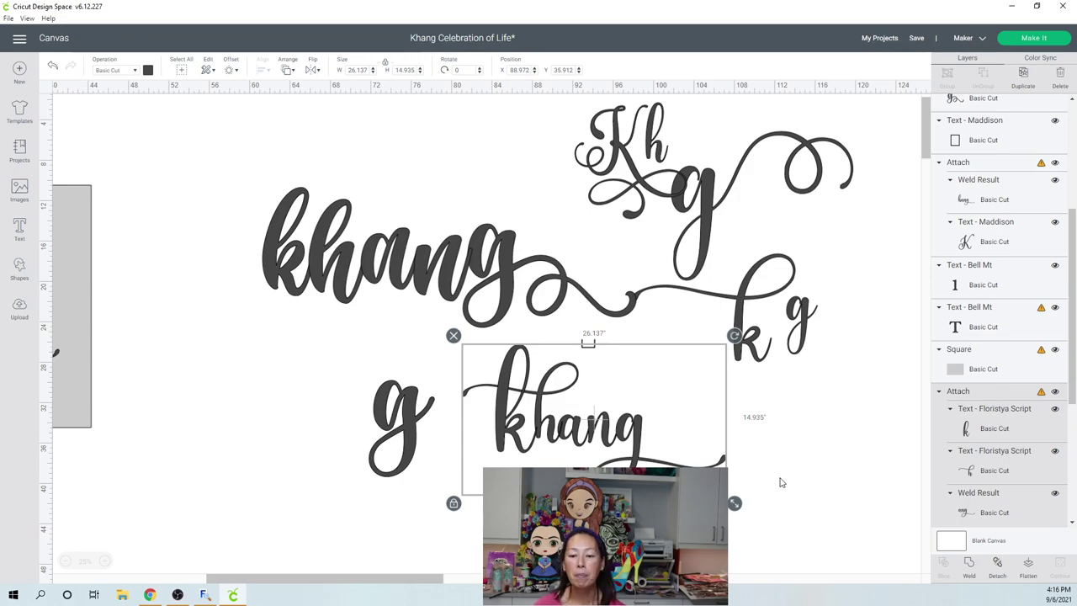
Step: Delete all the practice letters and spare name versions beside the sign, and return to the finished sign
click(879, 548)
drag(879, 545, 294, 113)
key(Delete)
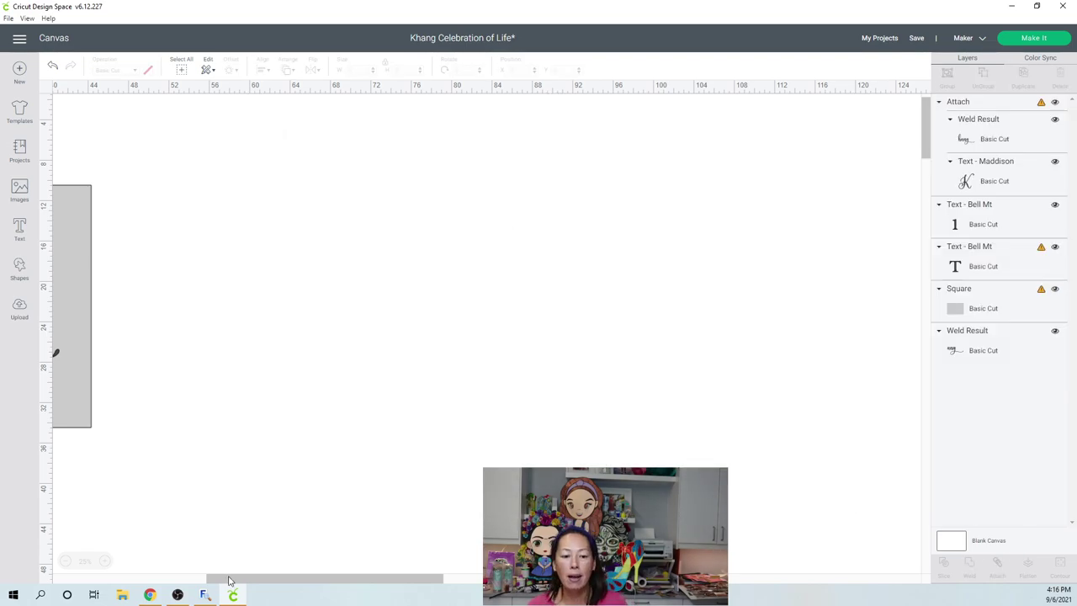
drag(228, 581, 197, 579)
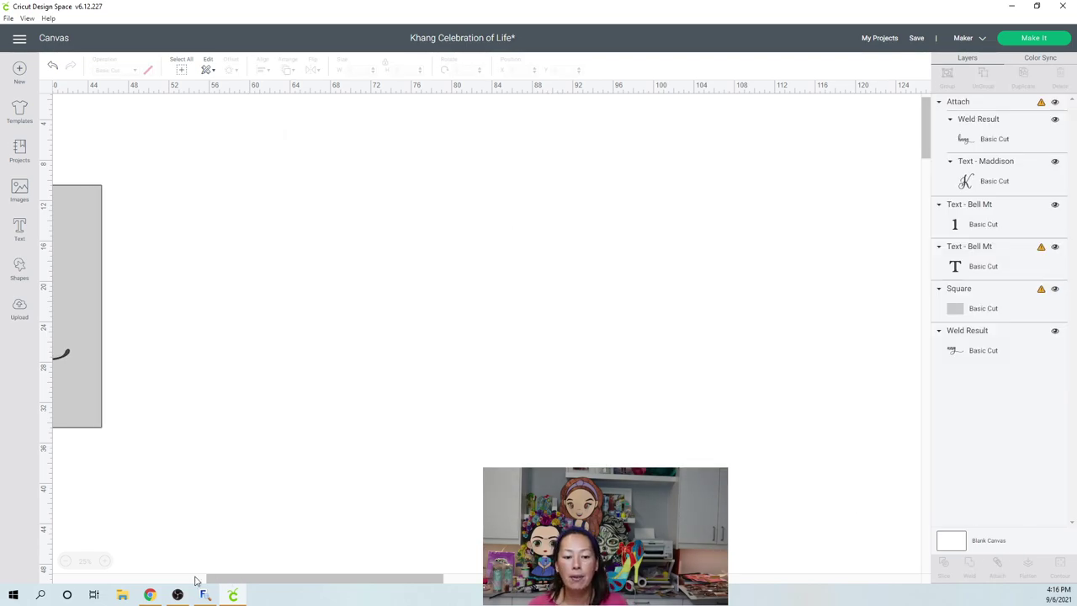
click(85, 579)
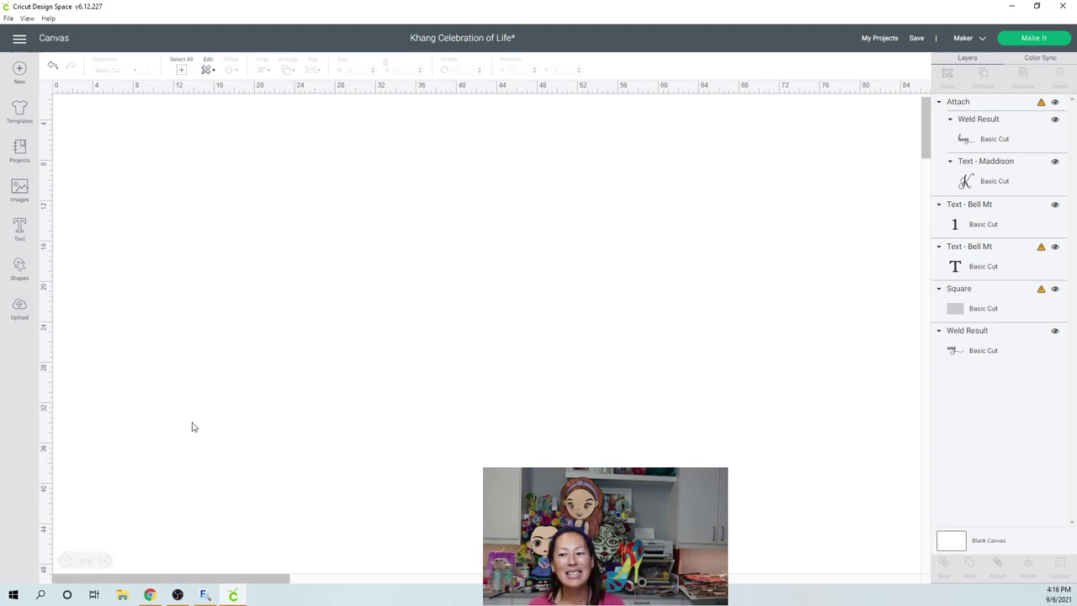
scroll(197, 454, up, 1)
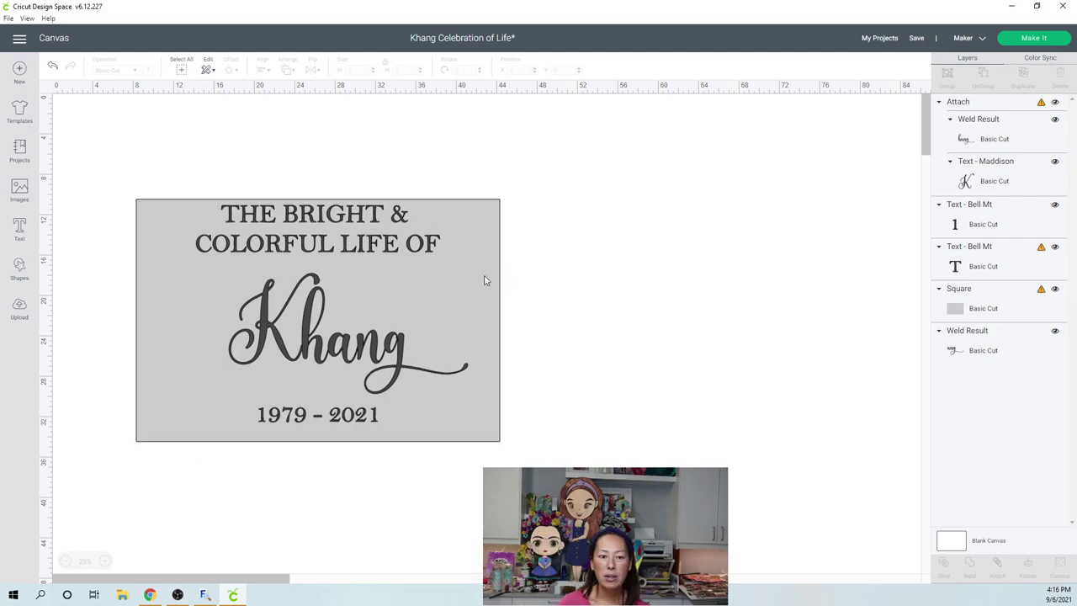
Step: Duplicate the whole finished sign, place the copy beside the original on its right, and clear the selection
drag(532, 499, 115, 186)
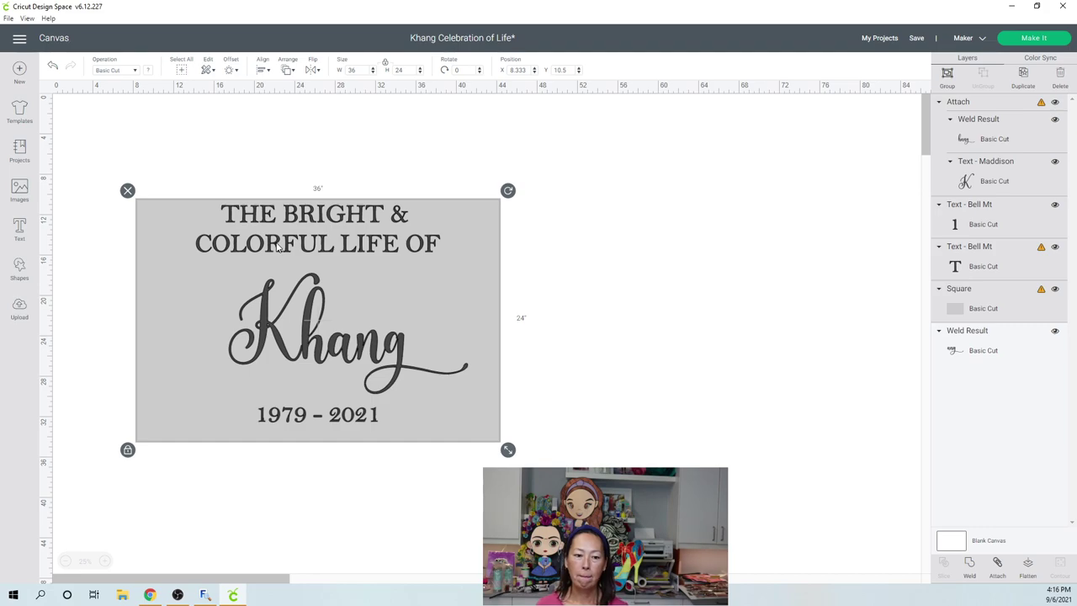
key(ctrl+d)
drag(319, 247, 652, 244)
click(331, 101)
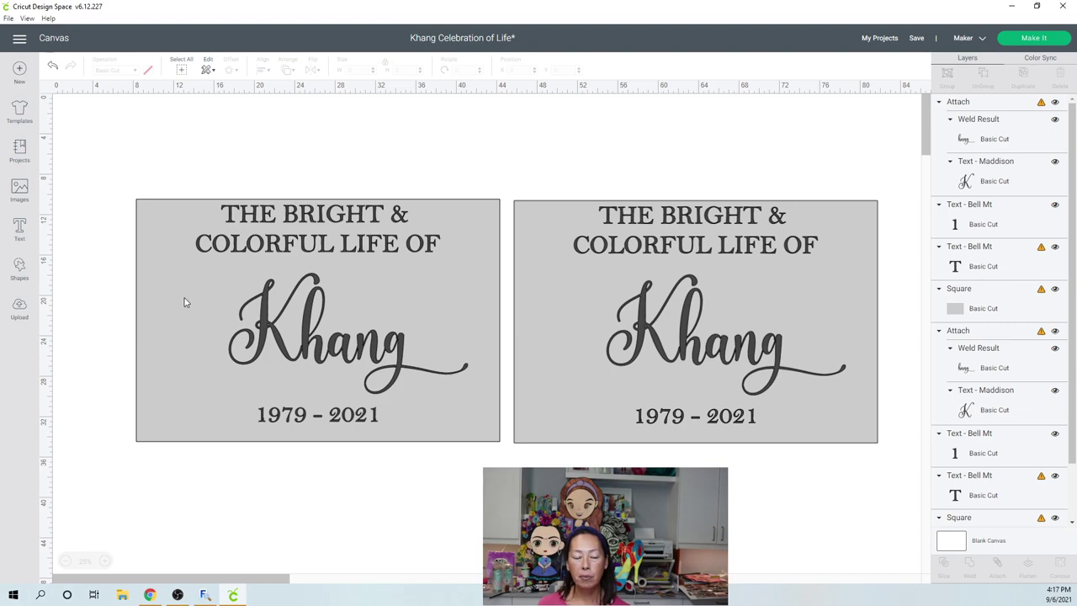
Step: Delete the grey rectangle behind the original sign on the left and select that sign's two-line heading
drag(165, 300, 156, 387)
key(Delete)
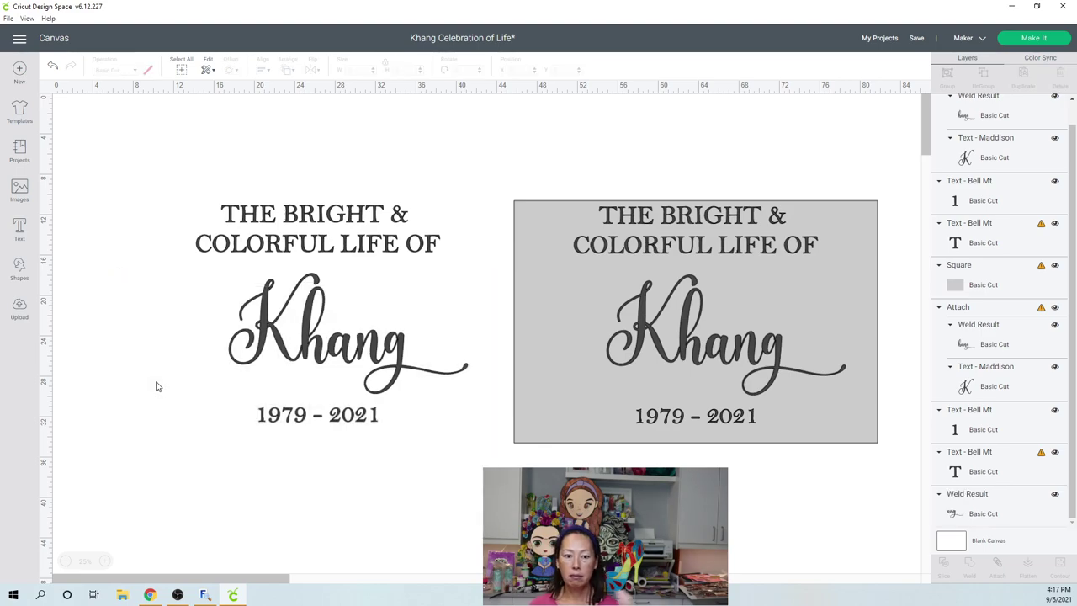
click(339, 217)
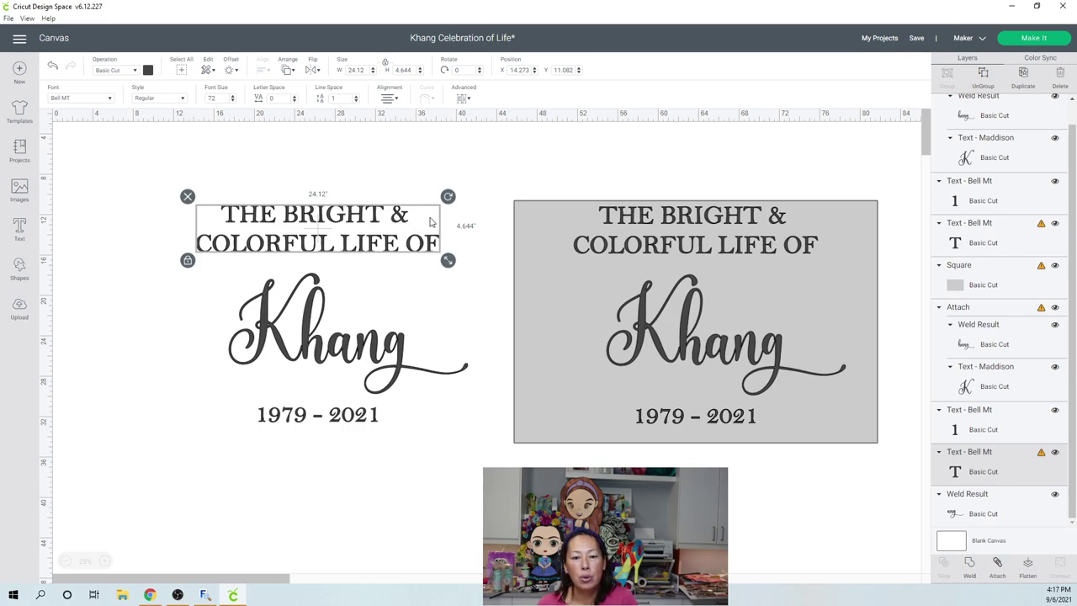
Step: Tilt the left sign's two-line heading counterclockwise as one block to a rotation of about 335.64 degrees and reselect it
drag(447, 196, 411, 160)
click(214, 309)
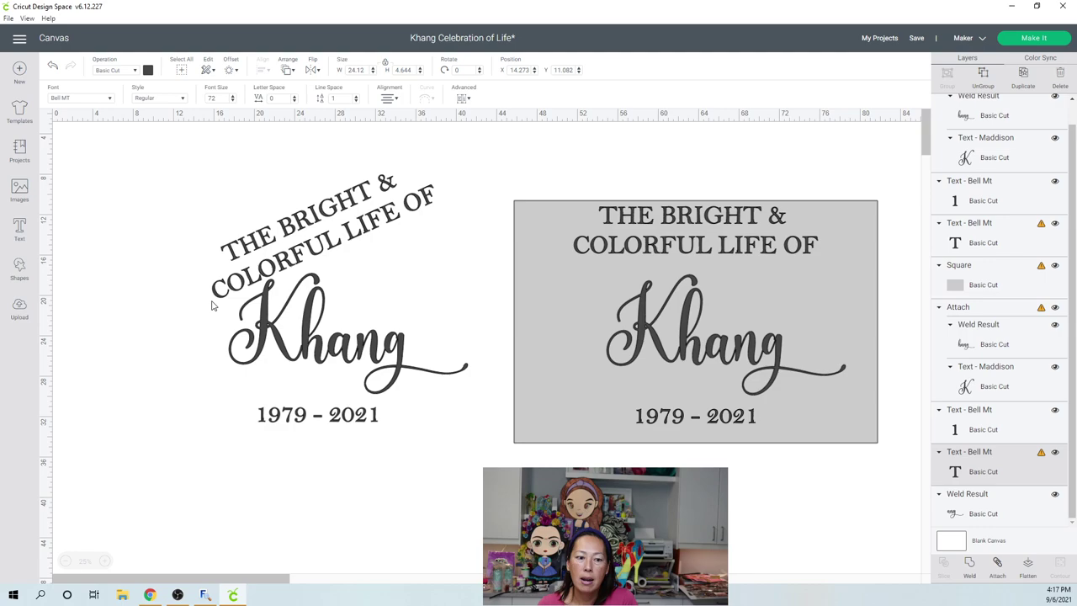
click(231, 293)
click(230, 293)
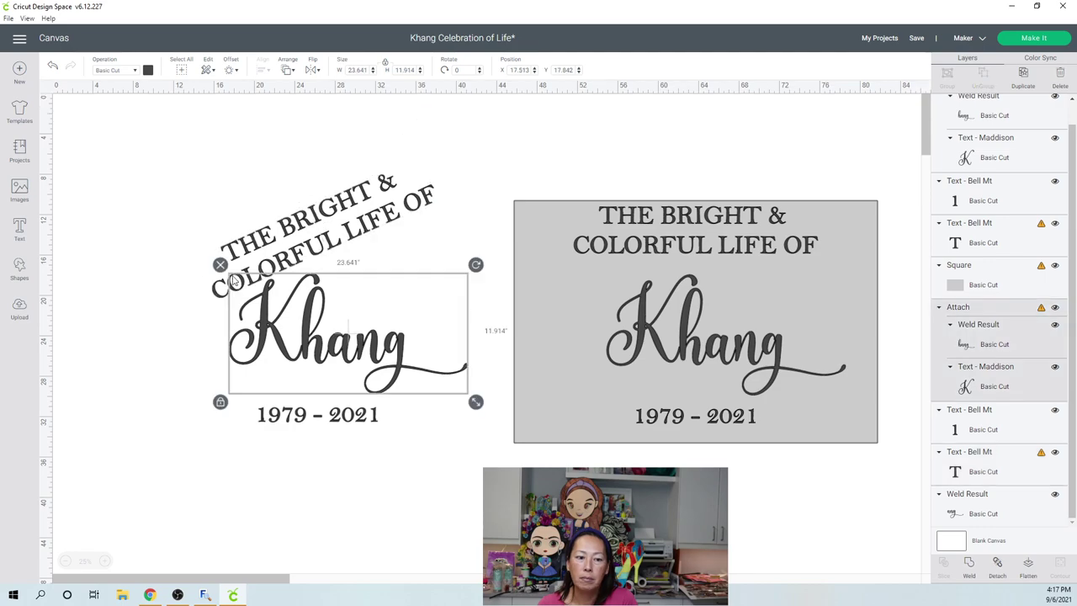
click(221, 285)
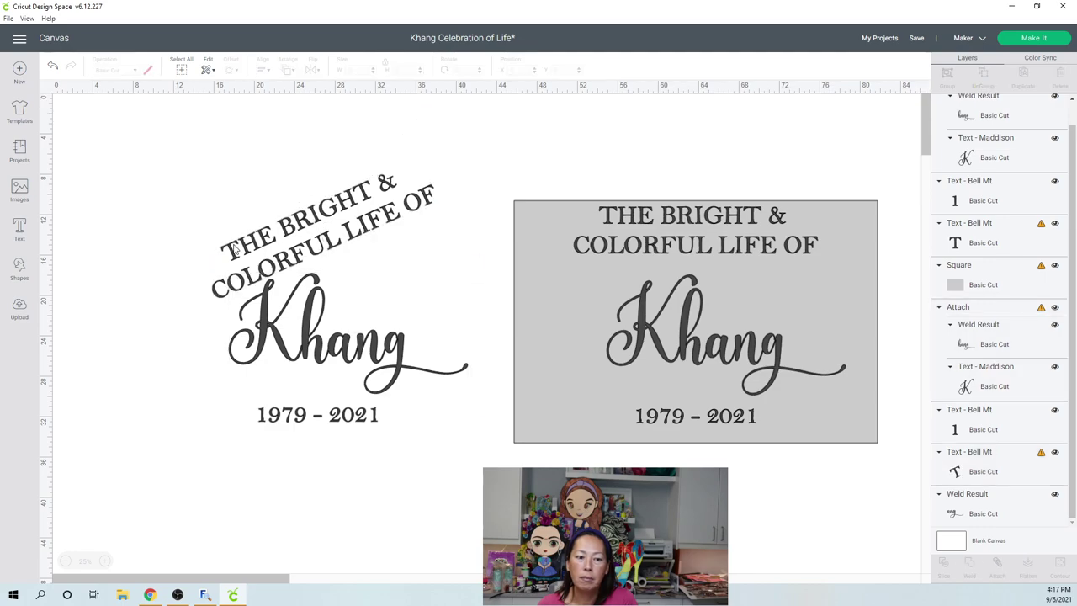
click(222, 287)
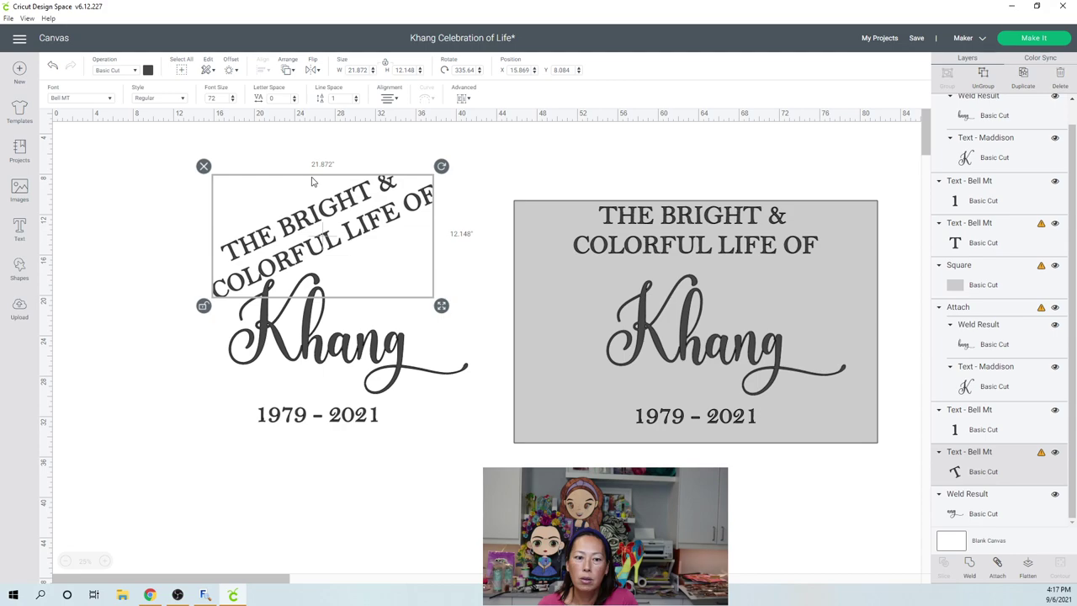
Step: Rotate the left sign's heading back to roughly horizontal and reselect it
drag(444, 171, 453, 229)
click(449, 175)
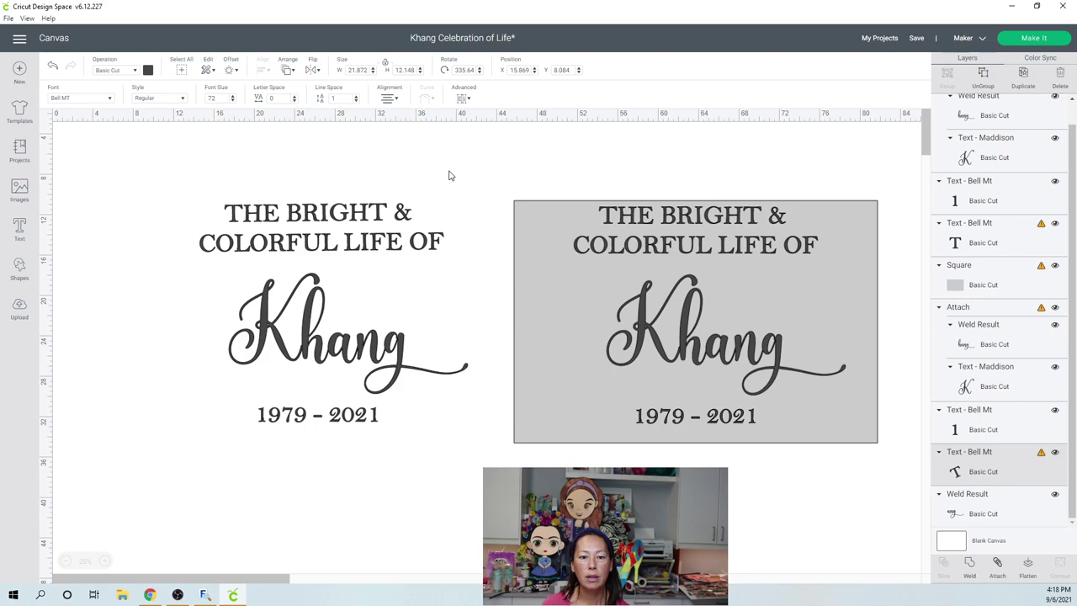
click(240, 202)
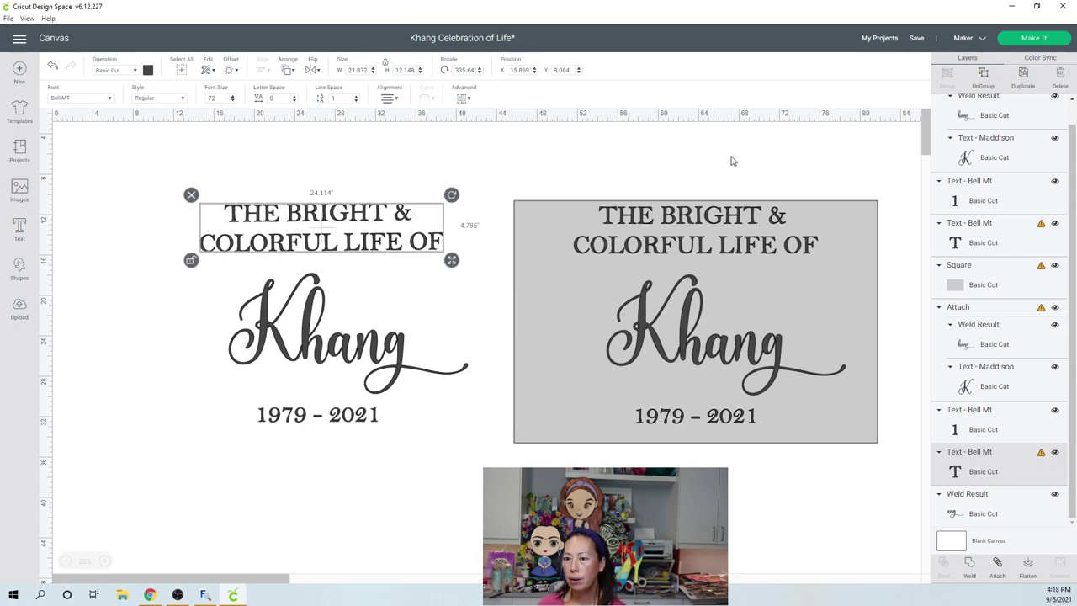
Step: Ungroup the left heading into letters and attach each line's letters separately as THE BRIGHT & and COLORFUL LIFE OF
click(982, 77)
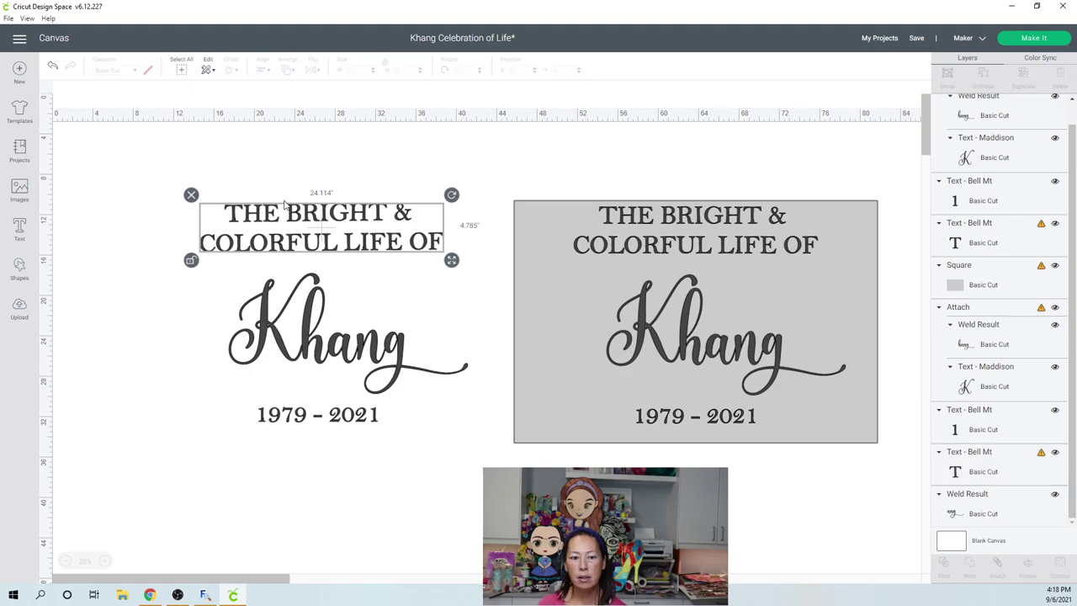
click(270, 182)
drag(196, 178, 427, 211)
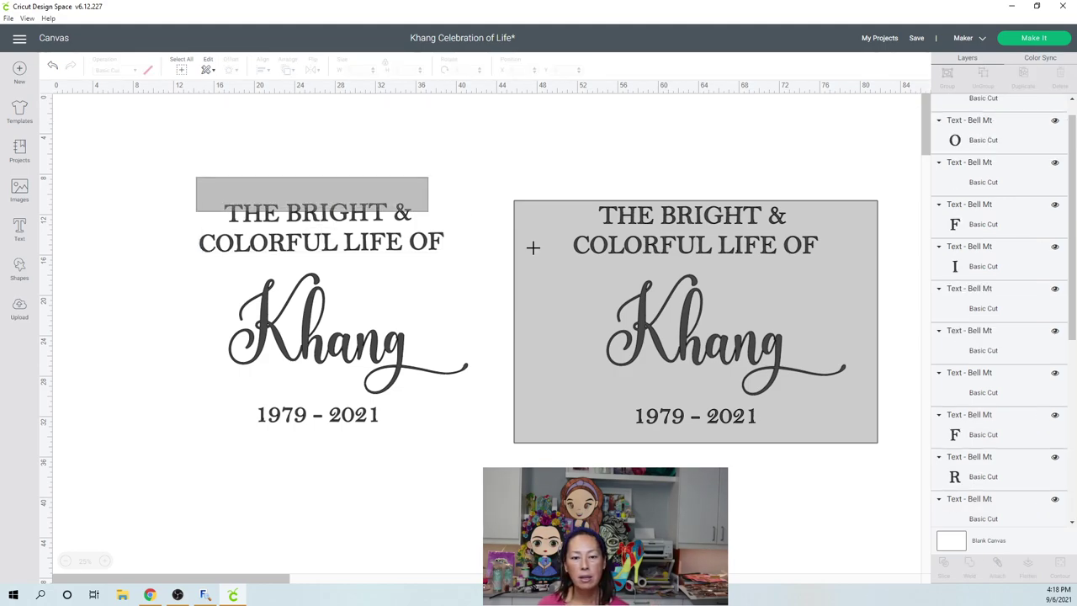
click(999, 565)
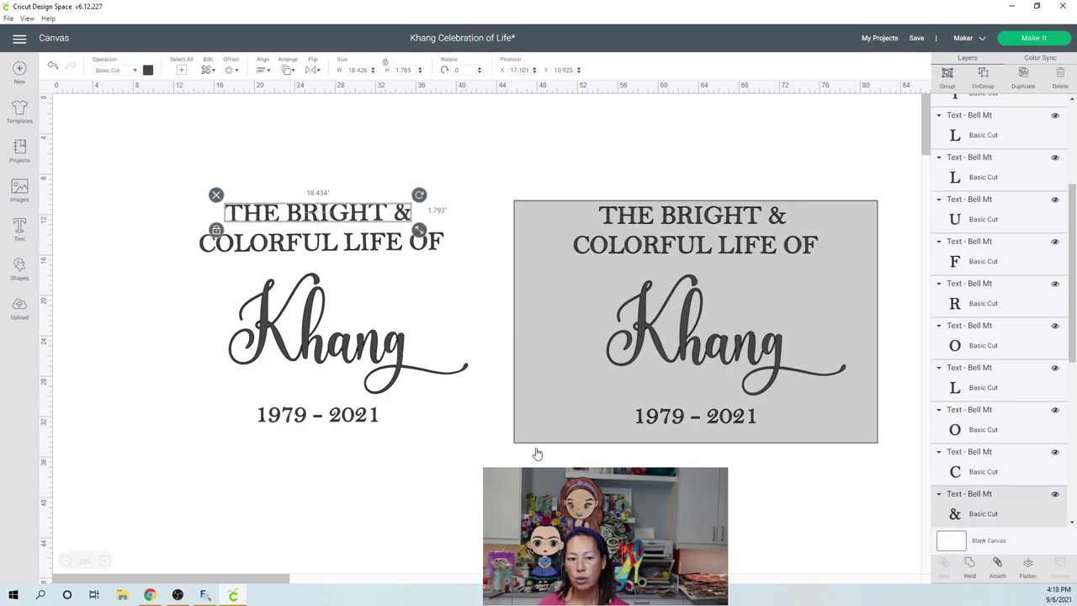
drag(163, 249, 454, 268)
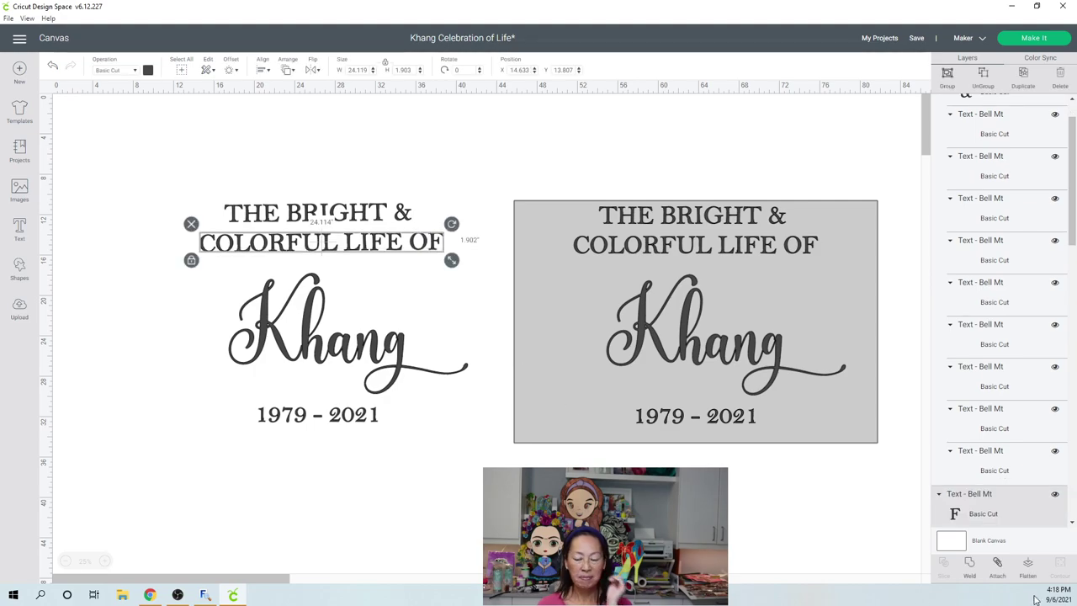
click(999, 565)
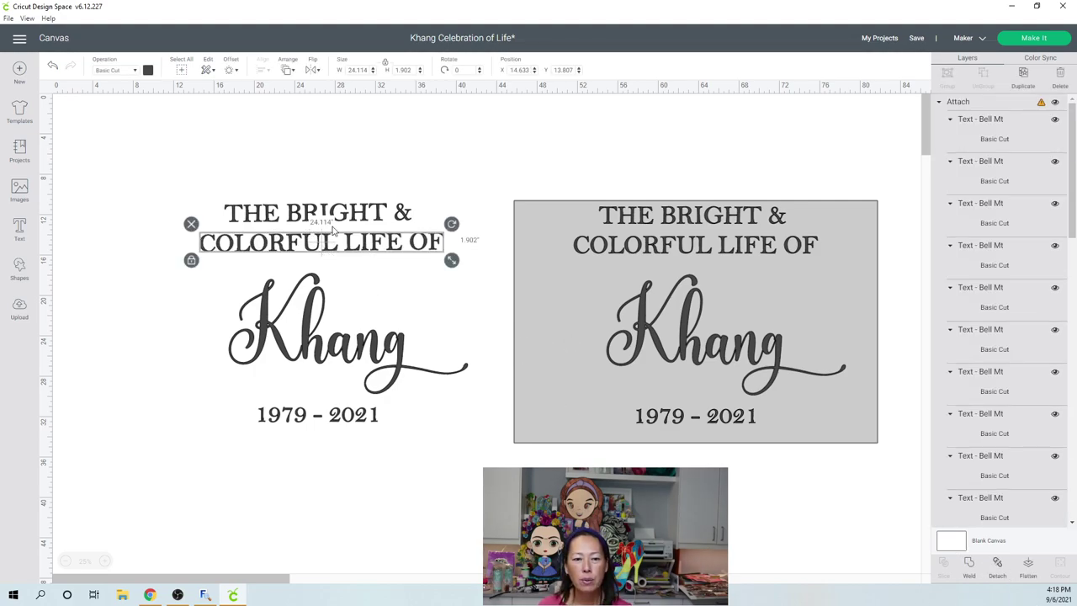
Step: Nudge the attached COLORFUL LIFE OF line down slightly and tilt it counterclockwise on its own
drag(336, 253, 337, 261)
click(439, 243)
click(438, 244)
drag(455, 232, 434, 183)
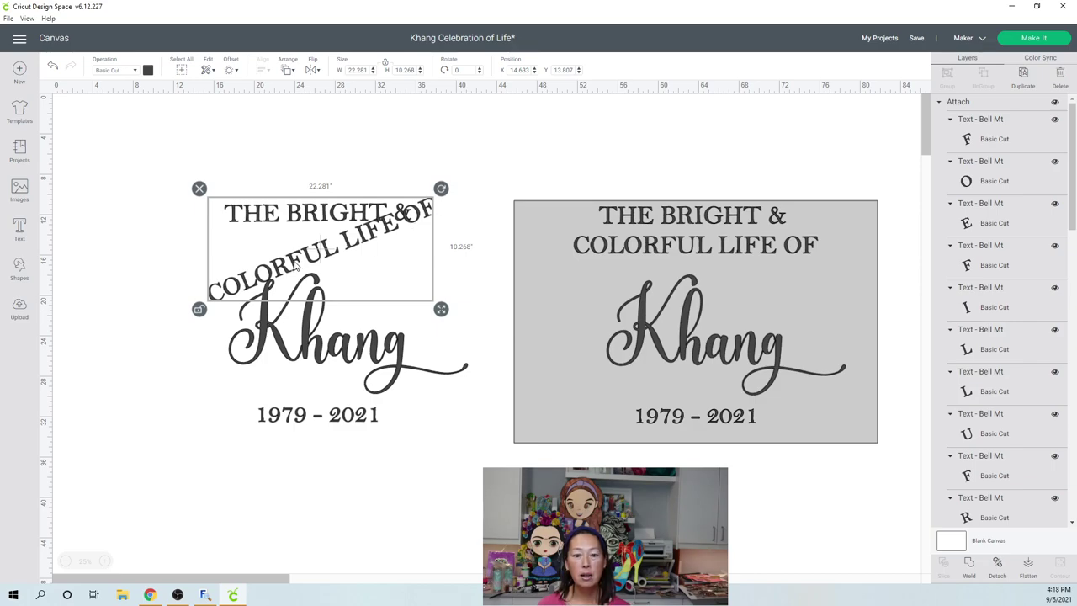
Step: Rotate COLORFUL LIFE OF back to nearly horizontal and move it up close beneath THE BRIGHT &
drag(445, 194, 469, 238)
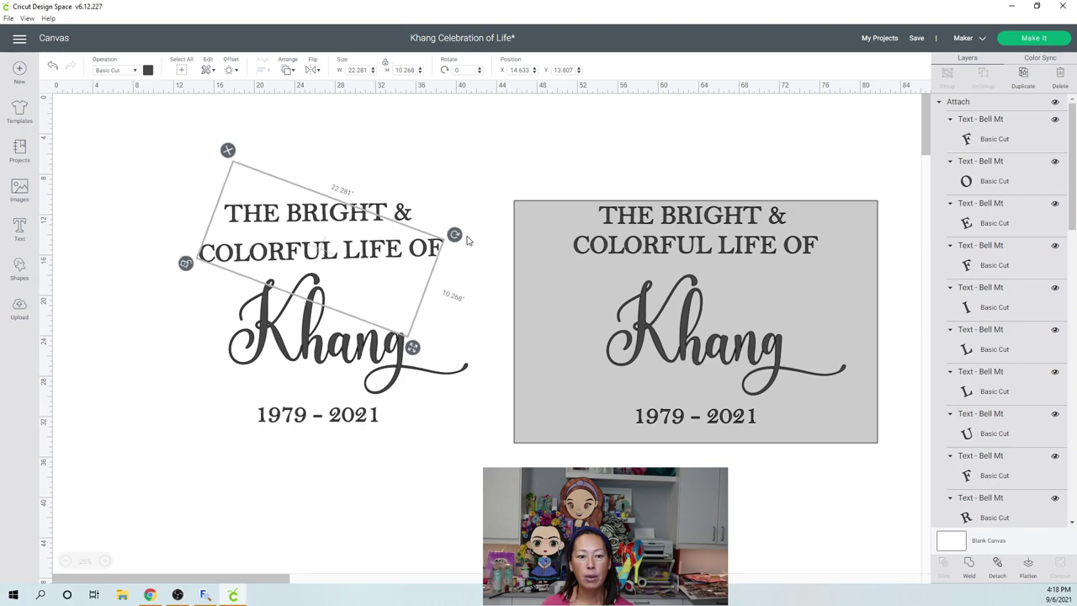
click(469, 239)
drag(323, 250, 319, 239)
Step: Detach the left sign's script name, move its lowercase letters up and right of the capital K, and select the K and years line individually
click(315, 309)
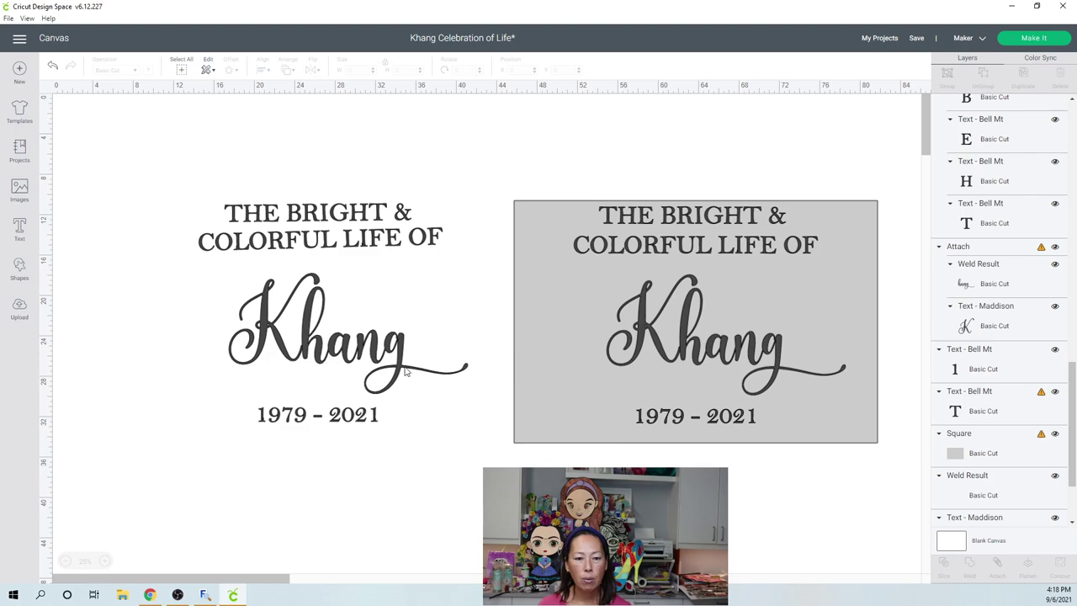
drag(416, 387, 437, 365)
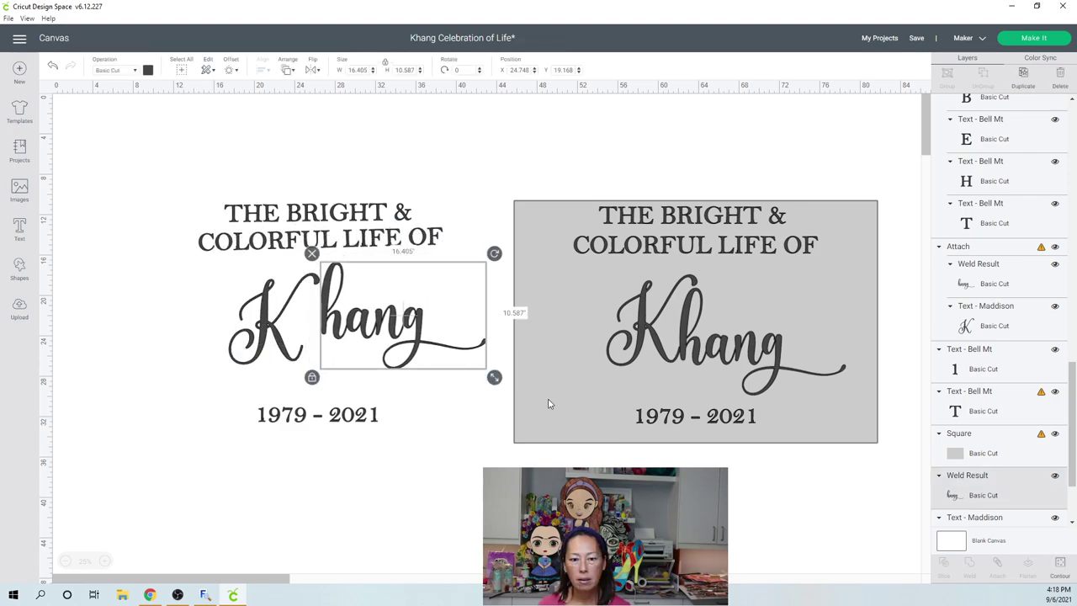
click(266, 335)
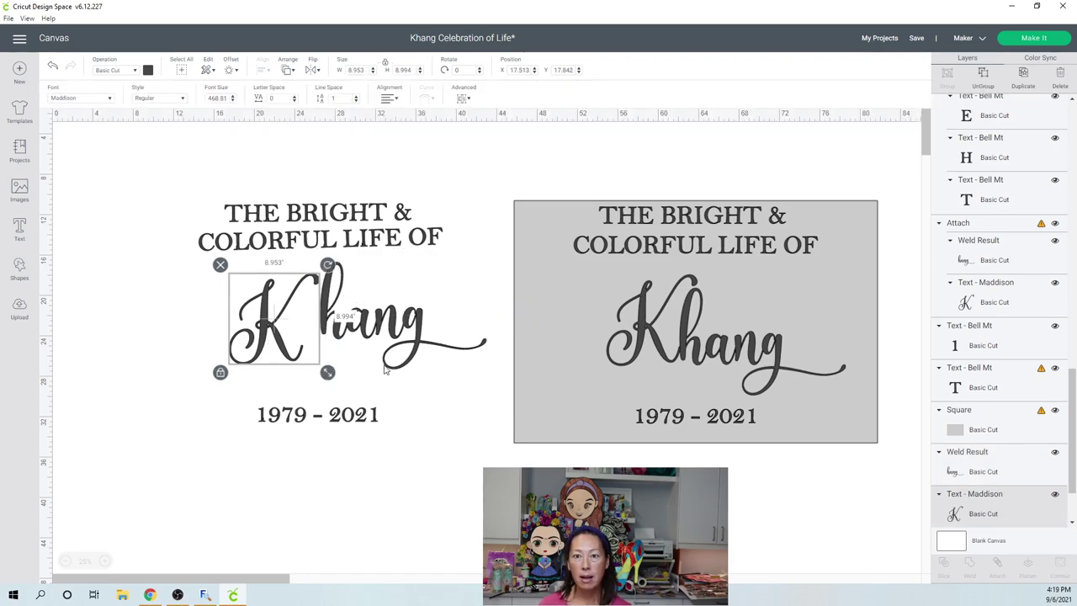
click(336, 430)
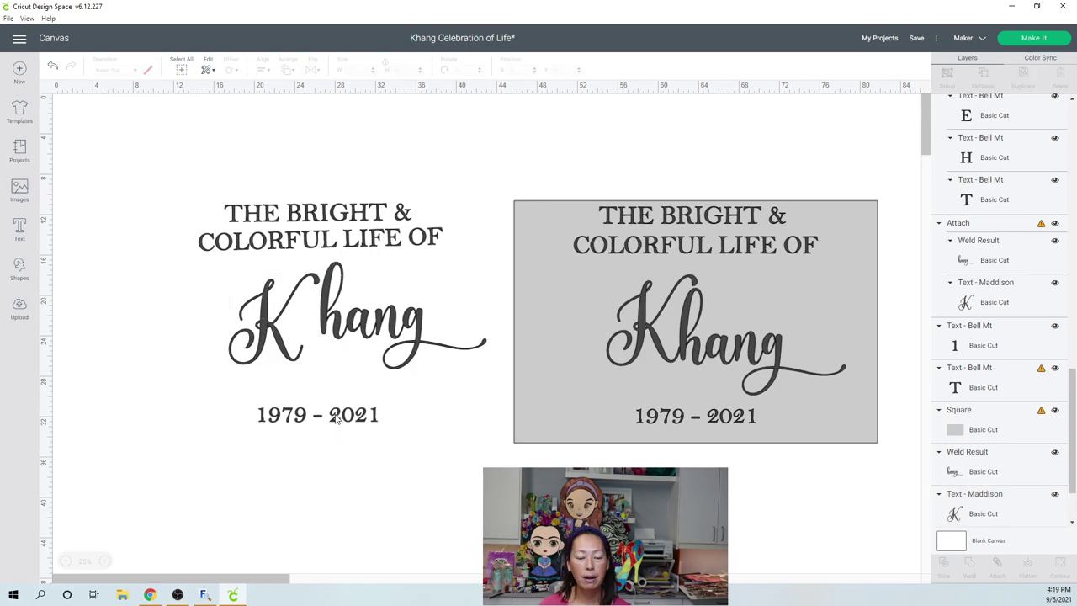
click(336, 419)
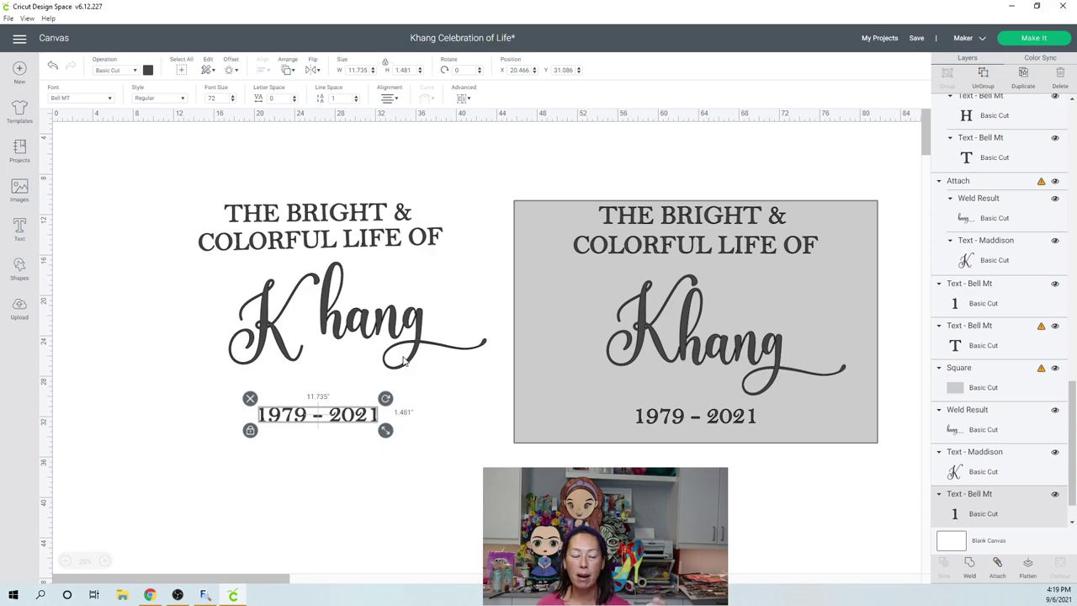
Step: Move THE BRIGHT & up above the left sign's other text and place COLORFUL LIFE OF just beneath it, shifted slightly left
click(341, 217)
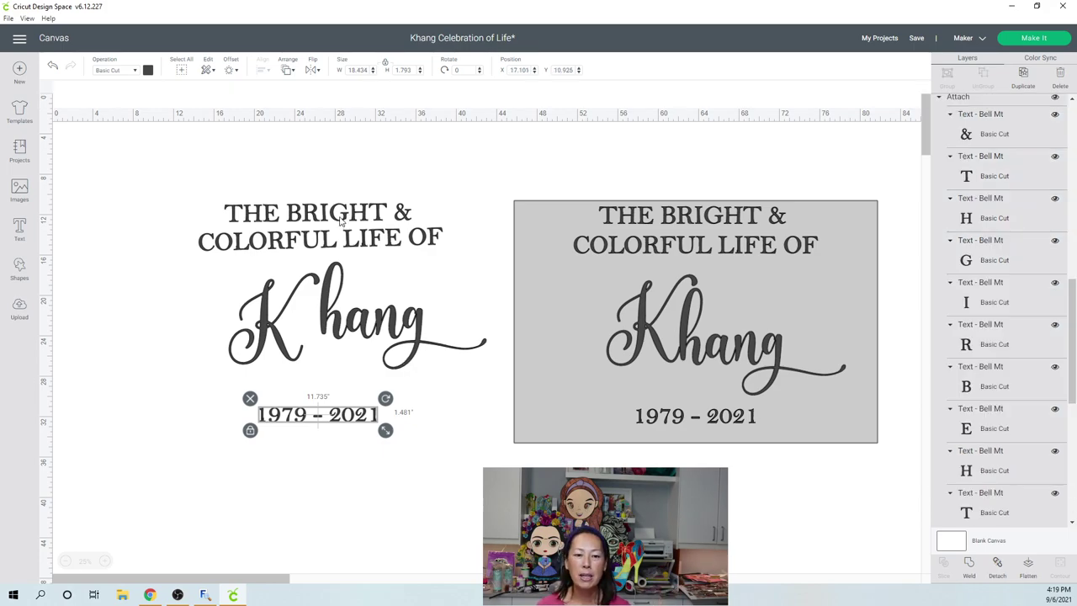
drag(341, 217, 341, 170)
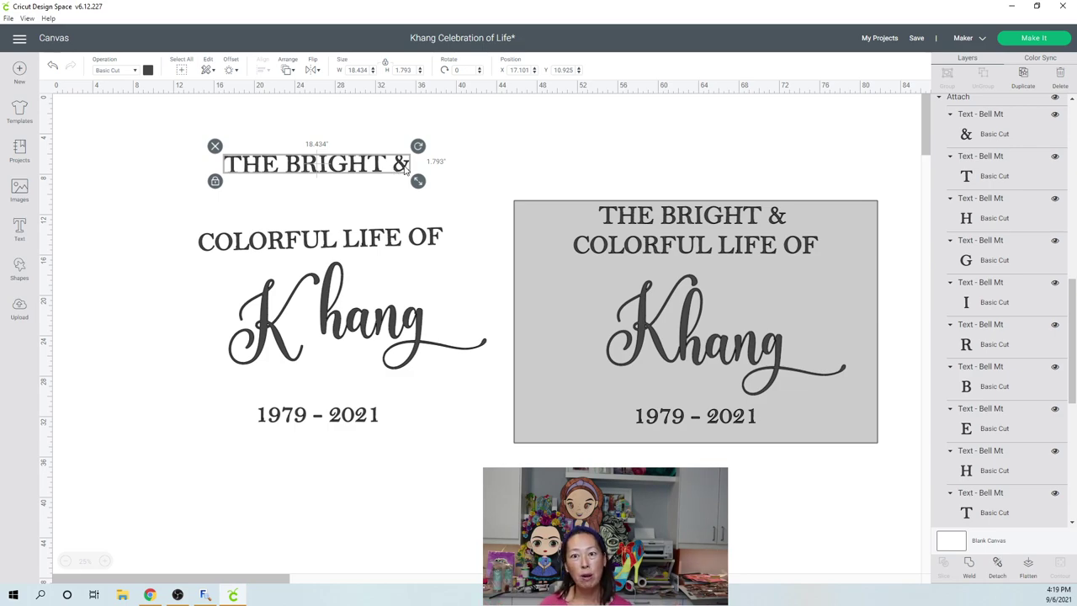
click(366, 241)
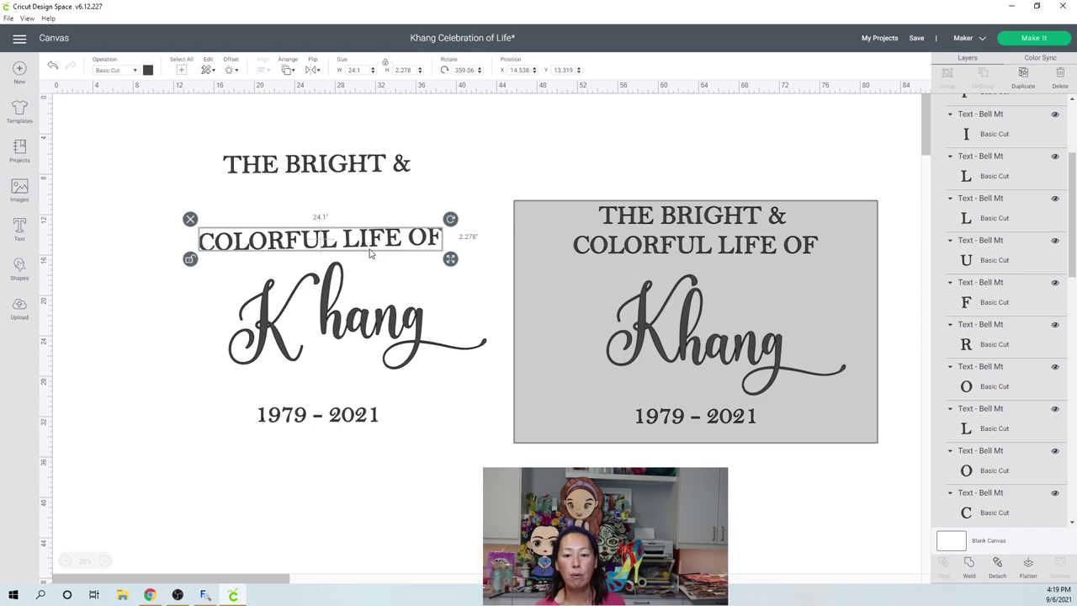
drag(370, 252, 340, 196)
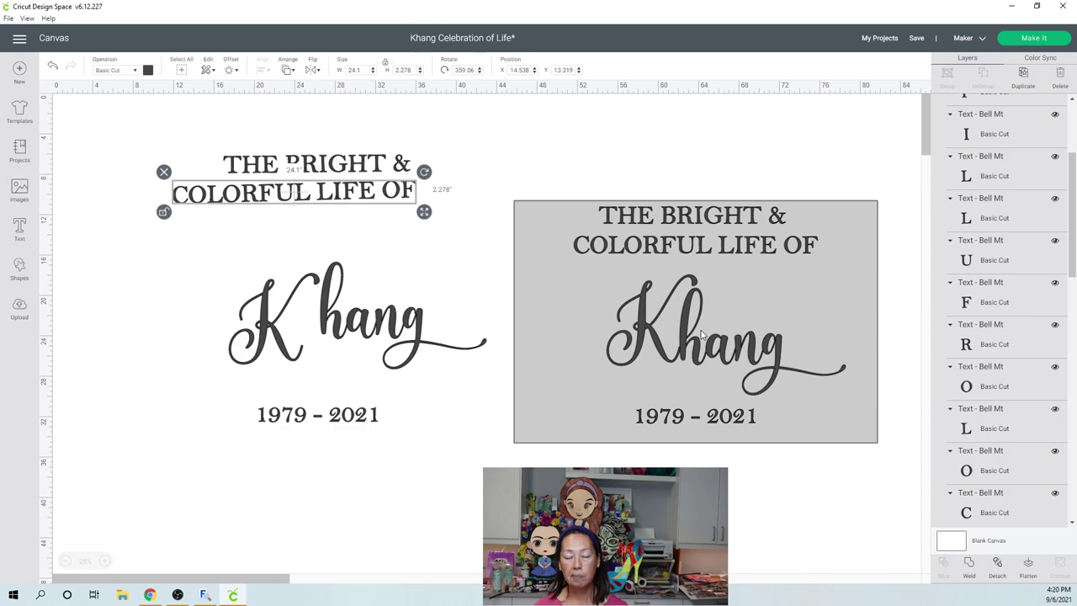
Step: Select all the separated lettering of the left sign and recolor it light lavender
drag(105, 119, 433, 480)
click(148, 70)
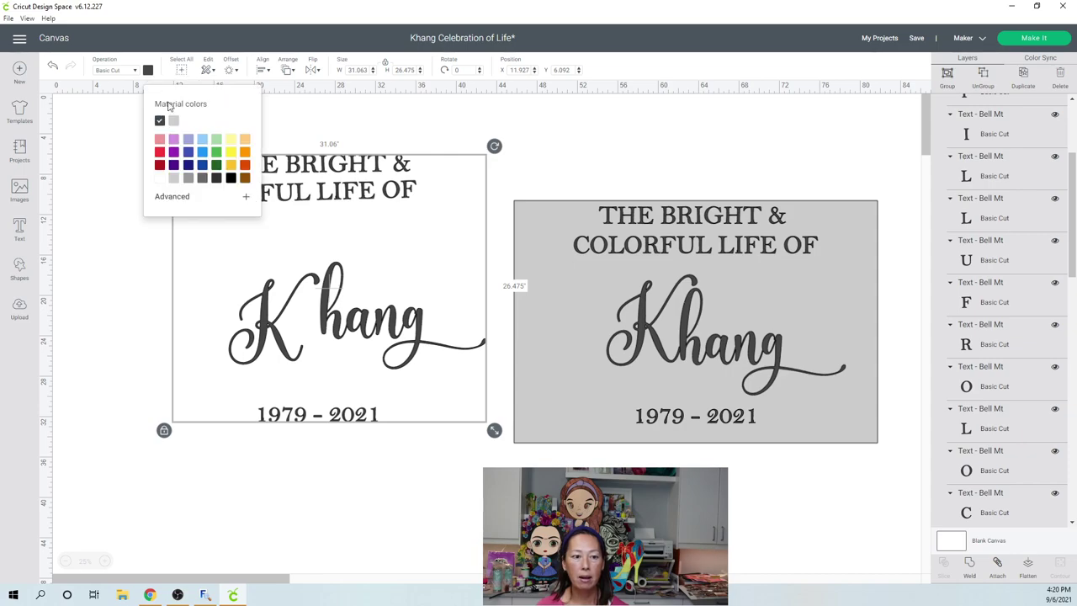
click(189, 145)
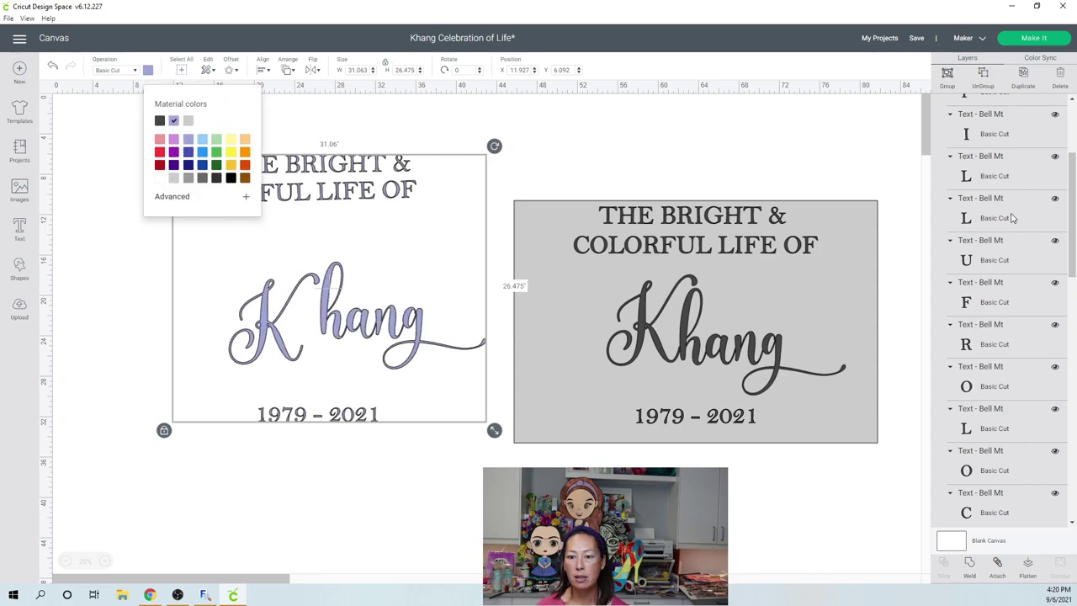
Step: Weld the right sign's heading, script name and years line into one piece, check its grey rectangle, and clear the selection
click(759, 244)
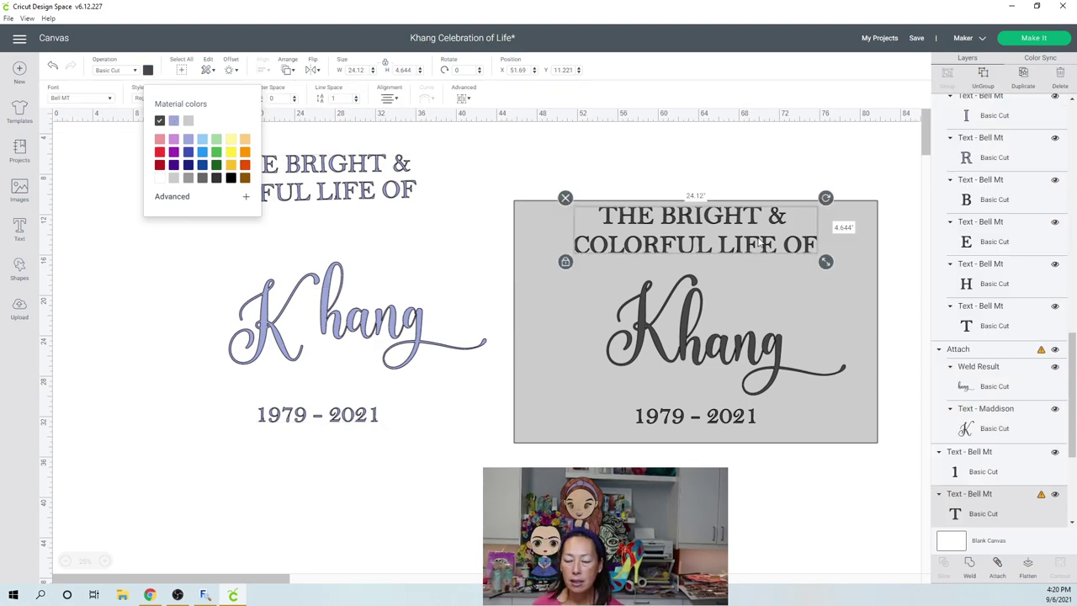
shift+click(689, 344)
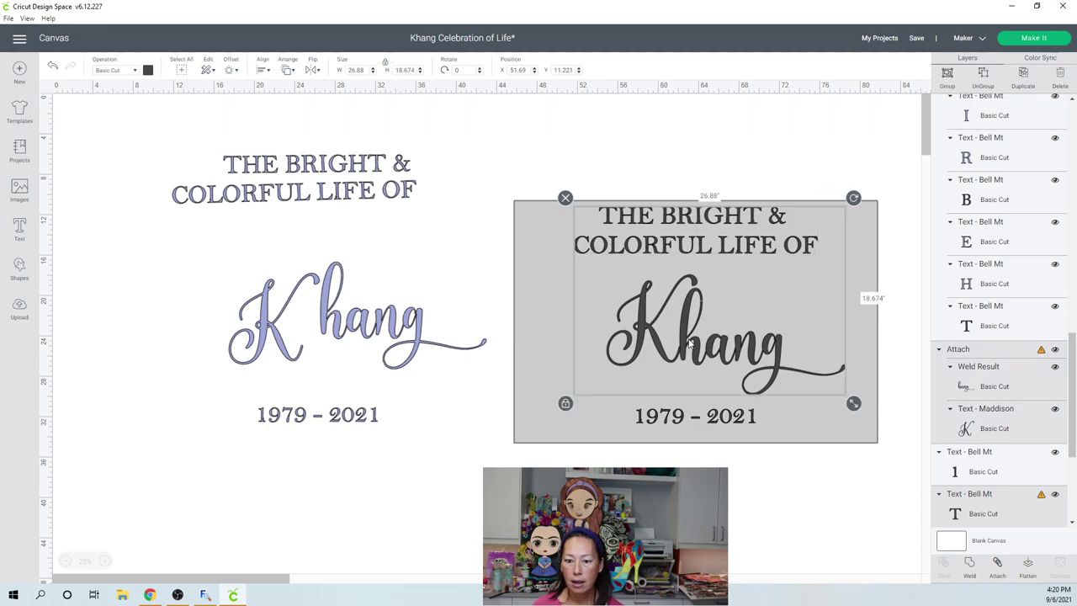
shift+click(696, 424)
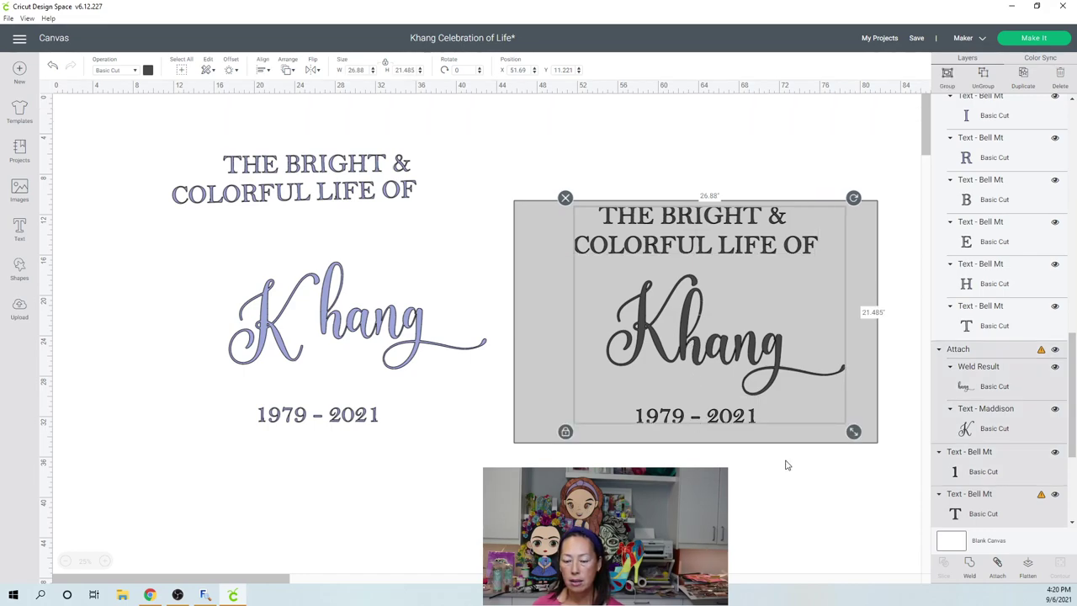
click(972, 569)
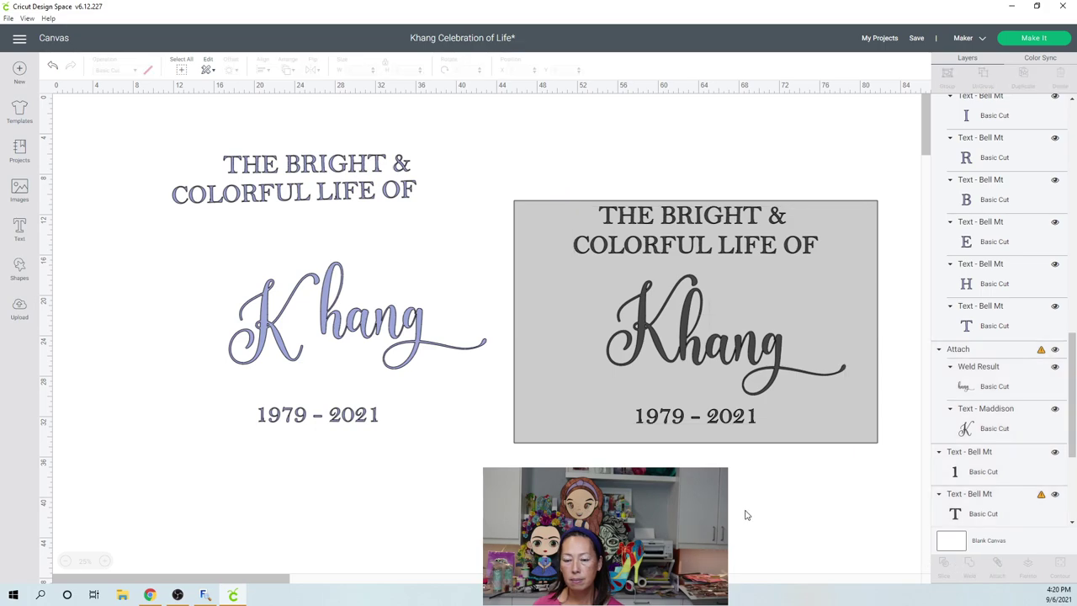
click(831, 410)
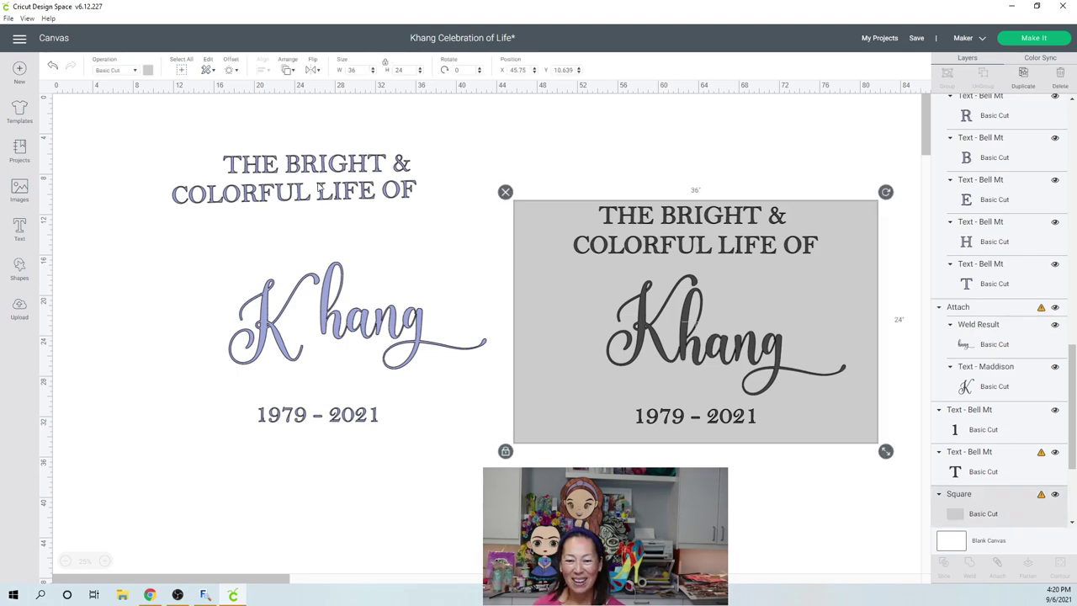
click(89, 176)
Step: Select the right sign's rectangle and welded lettering together, position them at X 16, Y 11, and correct X to 46
drag(534, 143, 834, 479)
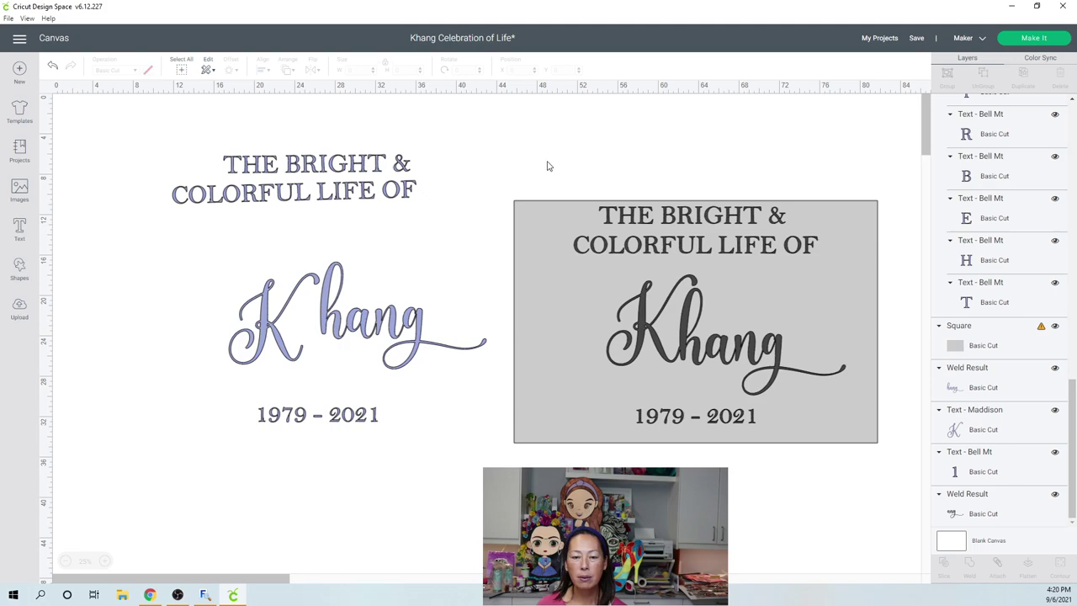
drag(531, 153, 869, 475)
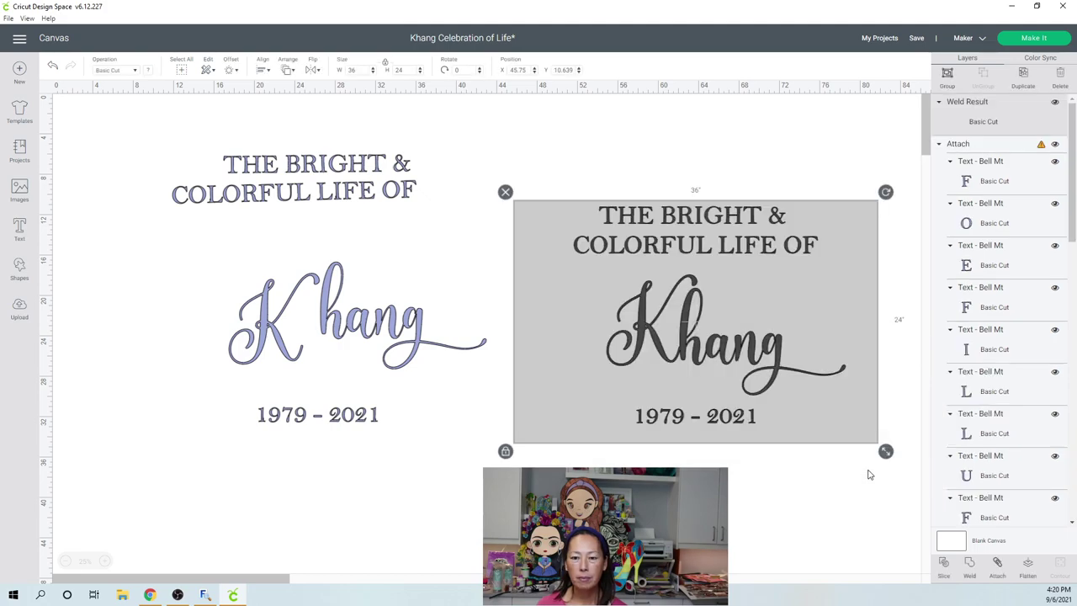
click(518, 70)
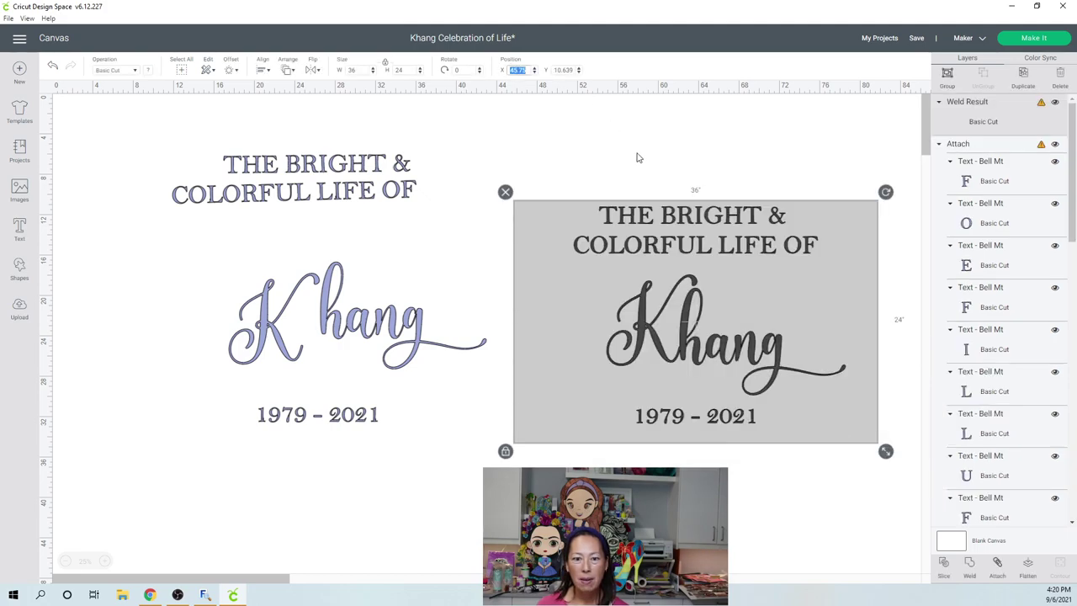
text(16)
key(Tab)
text(1)
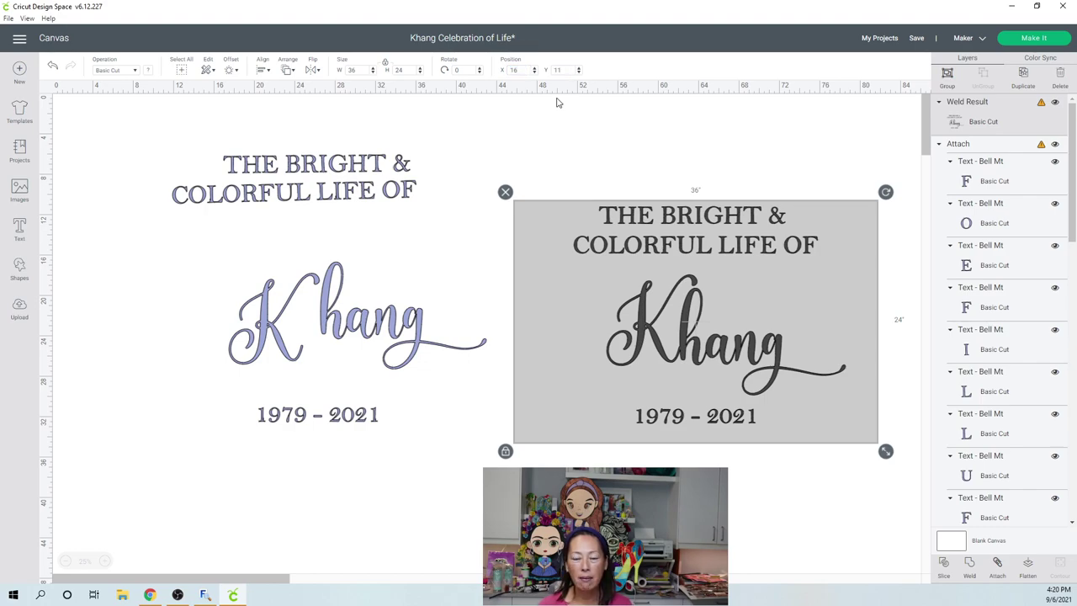
click(511, 70)
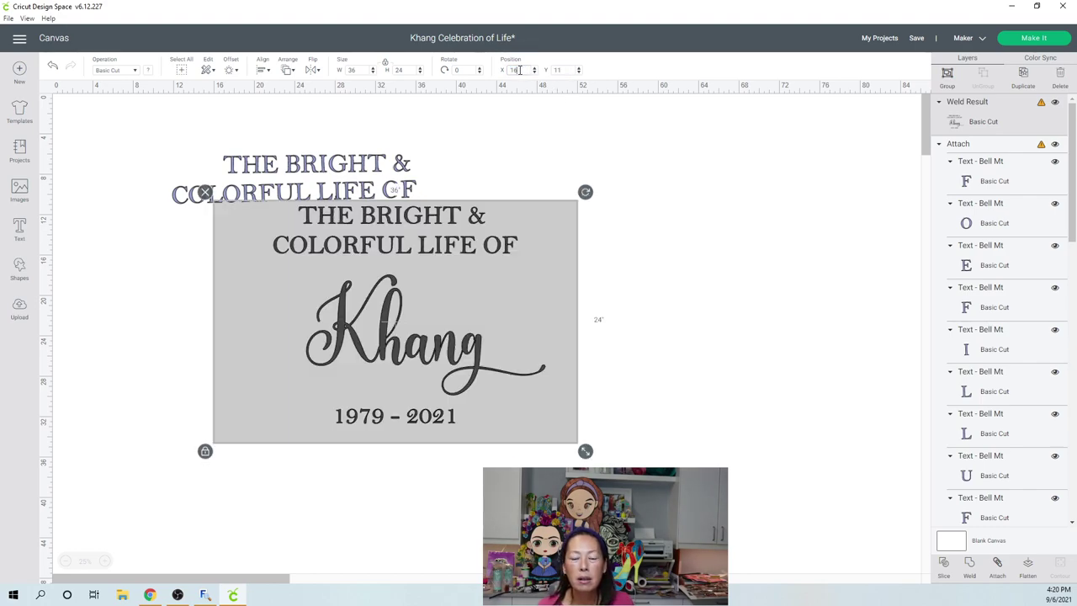
key(Tab)
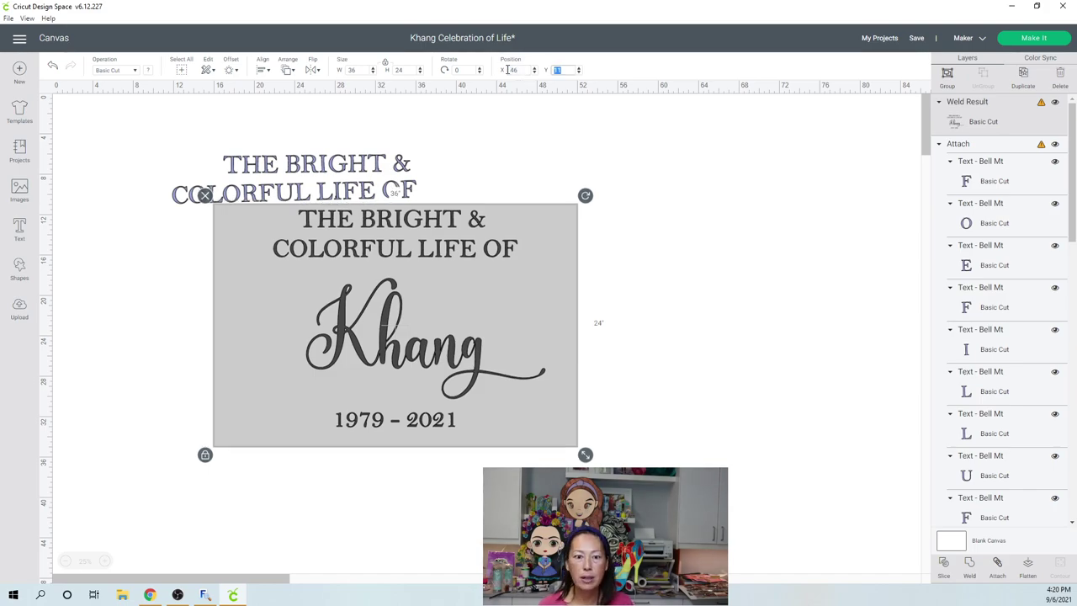
Step: Move the grey rectangle and welded lettering together beside the left lettering, position them at X 46, Y 5, and clear the selection
key(Return)
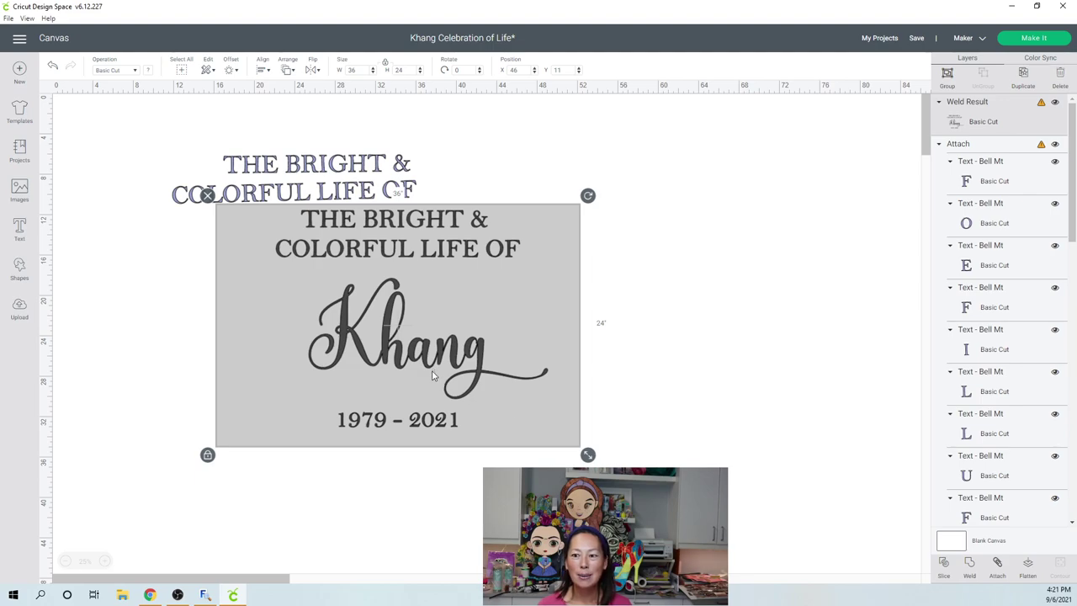
drag(304, 320, 593, 294)
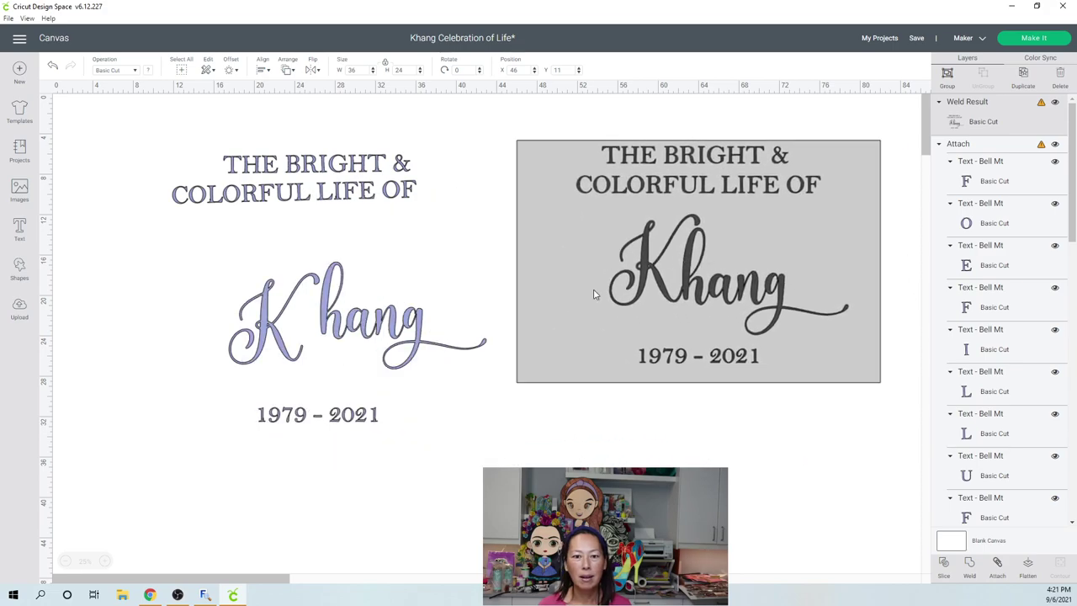
click(823, 464)
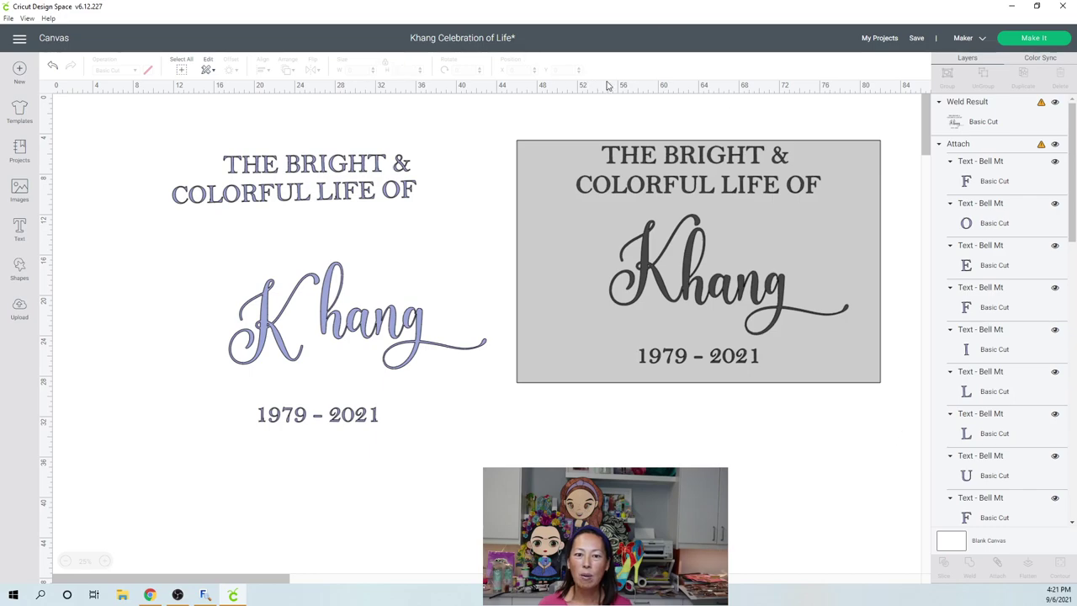
drag(903, 428, 495, 94)
click(518, 70)
text(36)
key(Tab)
text(5)
key(Return)
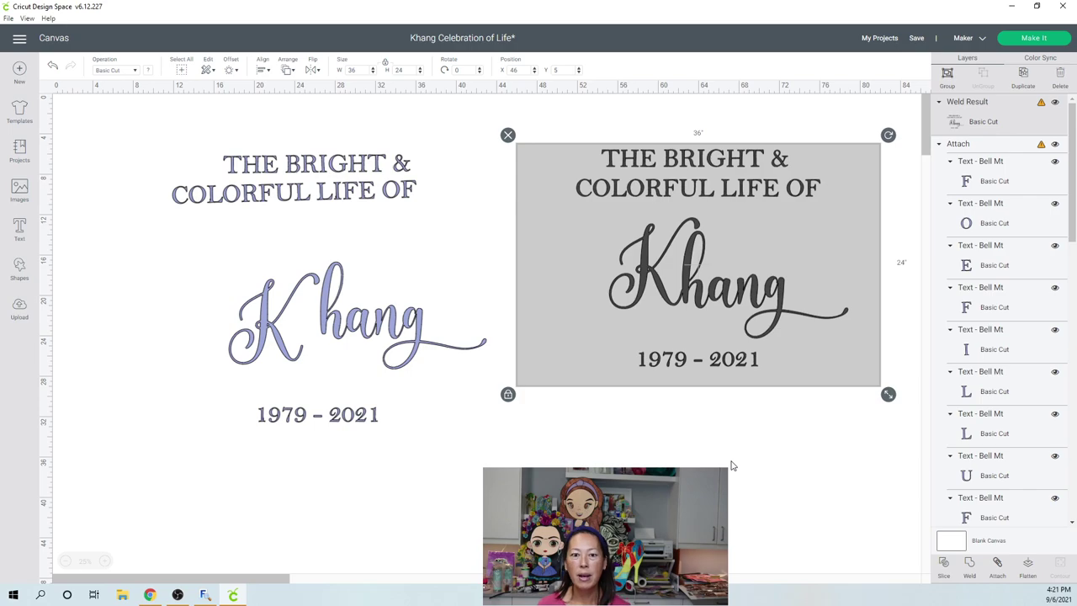
click(731, 465)
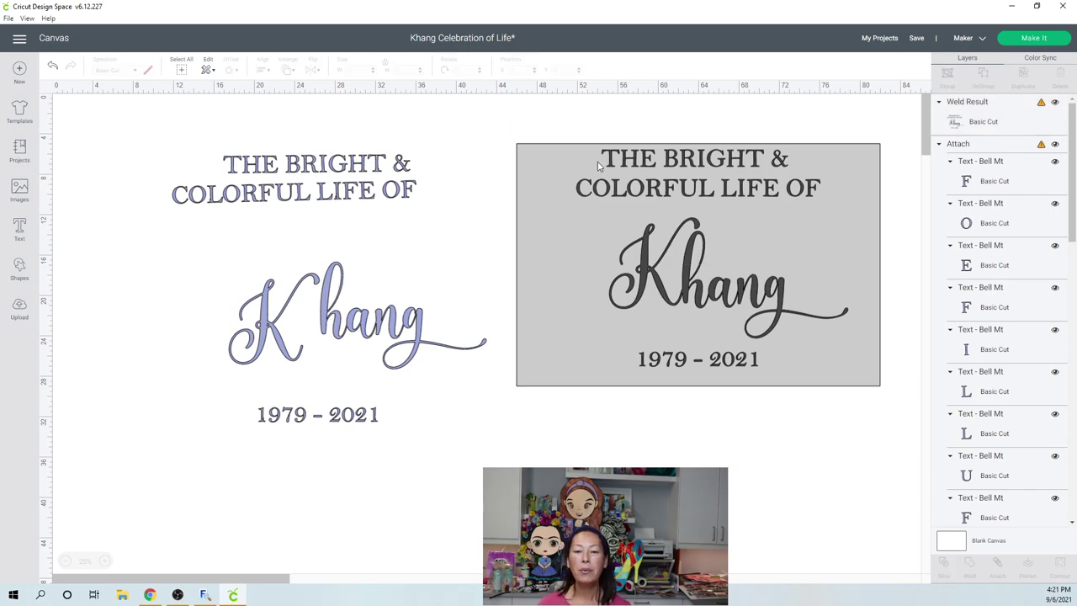
Step: Insert a square shape and set its width and height to 11 inches
click(20, 269)
click(67, 161)
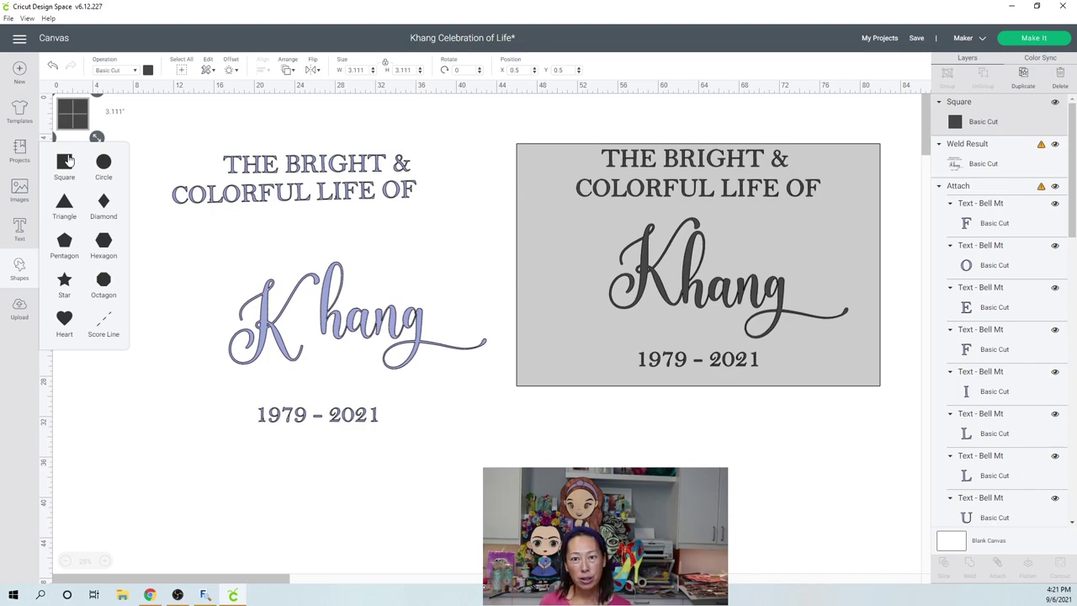
drag(80, 100, 488, 190)
click(366, 70)
text(11)
key(Tab)
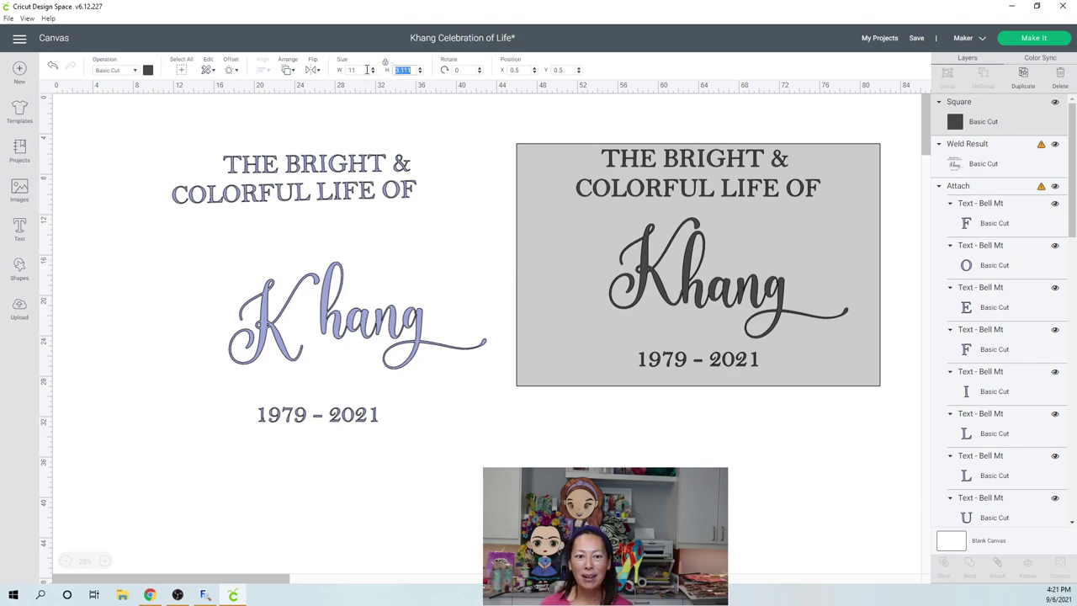
key(Tab)
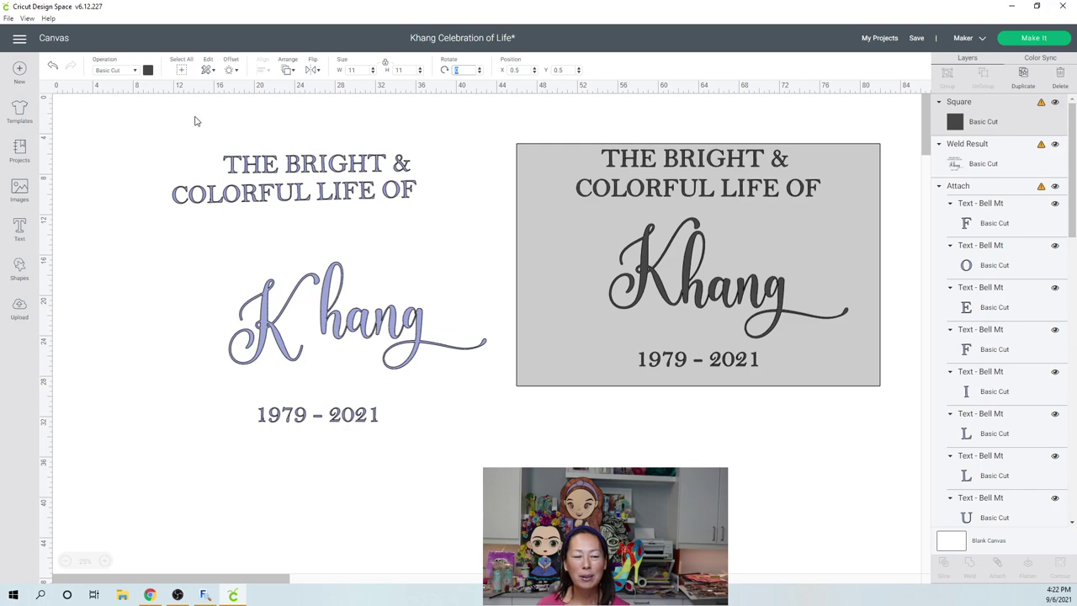
Step: Try to position the new square at X 5, Y 5 and select its layer to locate it
click(524, 71)
drag(525, 71, 477, 69)
text(5)
key(Tab)
text(5)
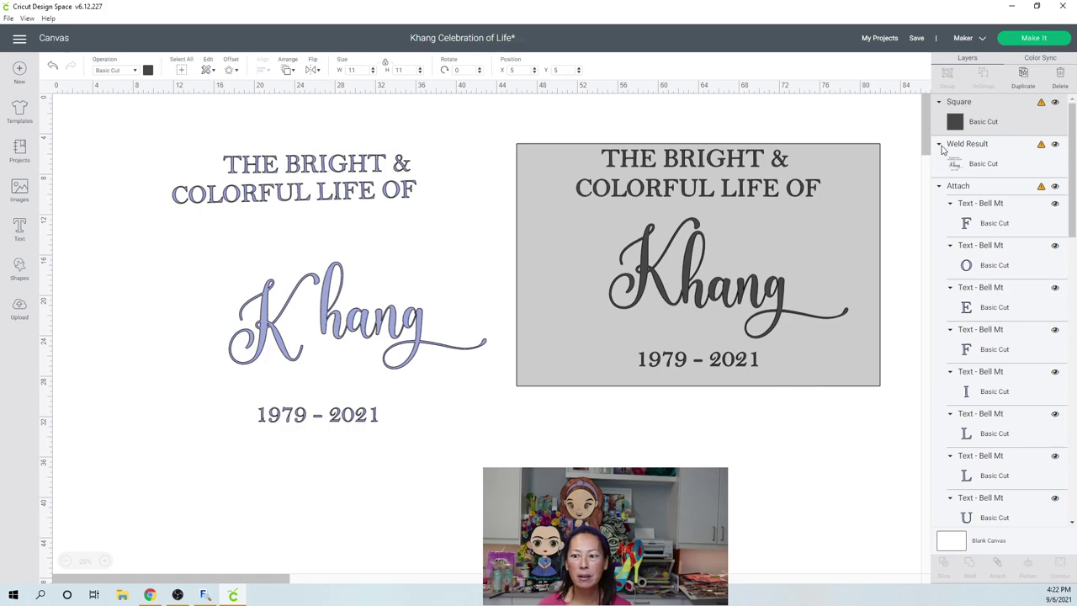
click(978, 125)
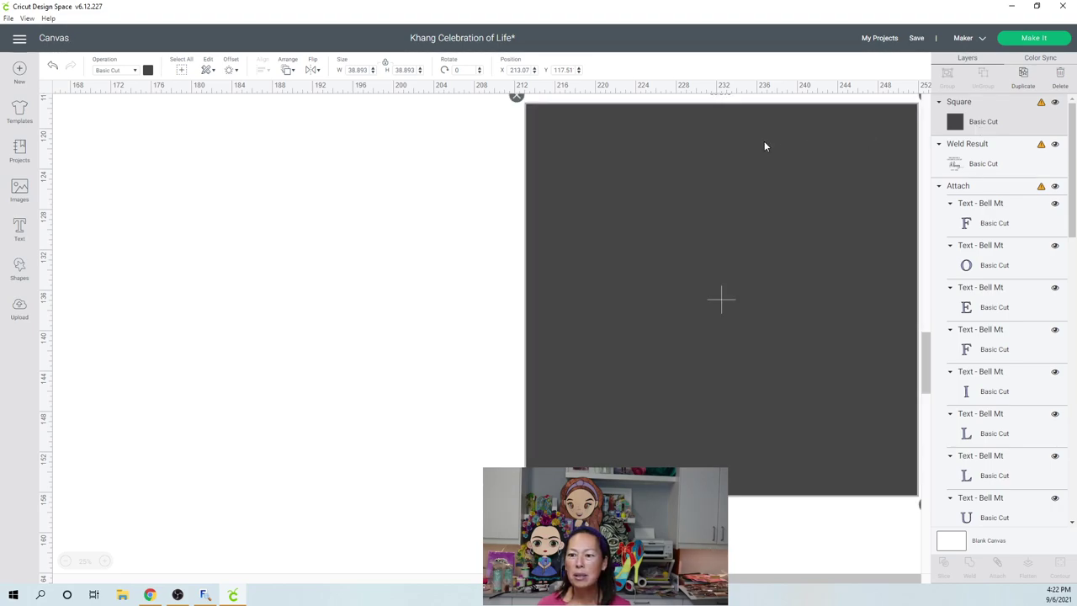
Step: Undo the square's last placement, delete the oversized square, and return to the two signs
click(54, 68)
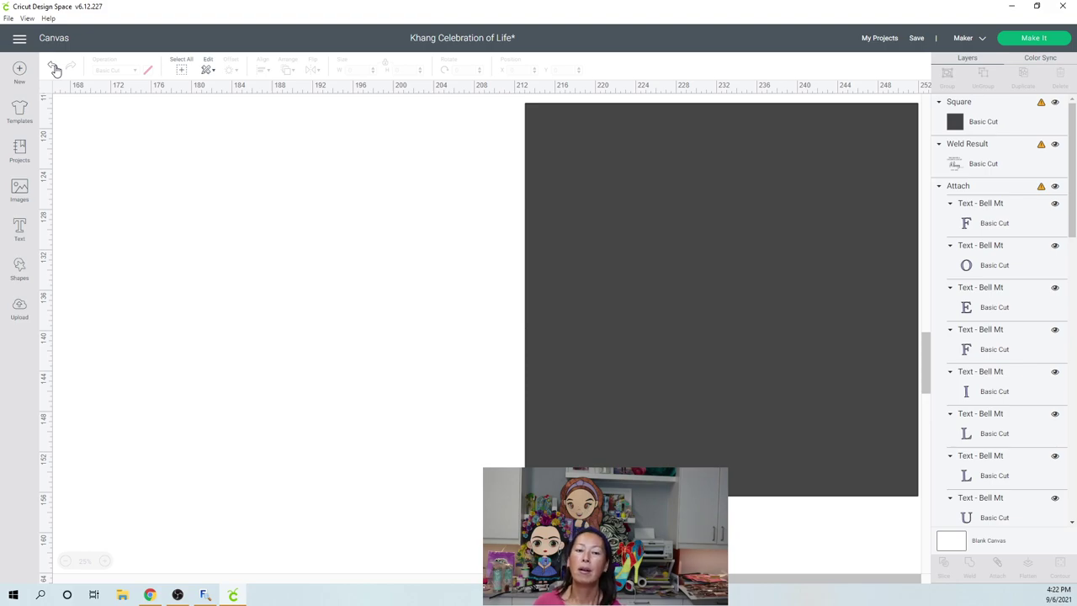
click(53, 68)
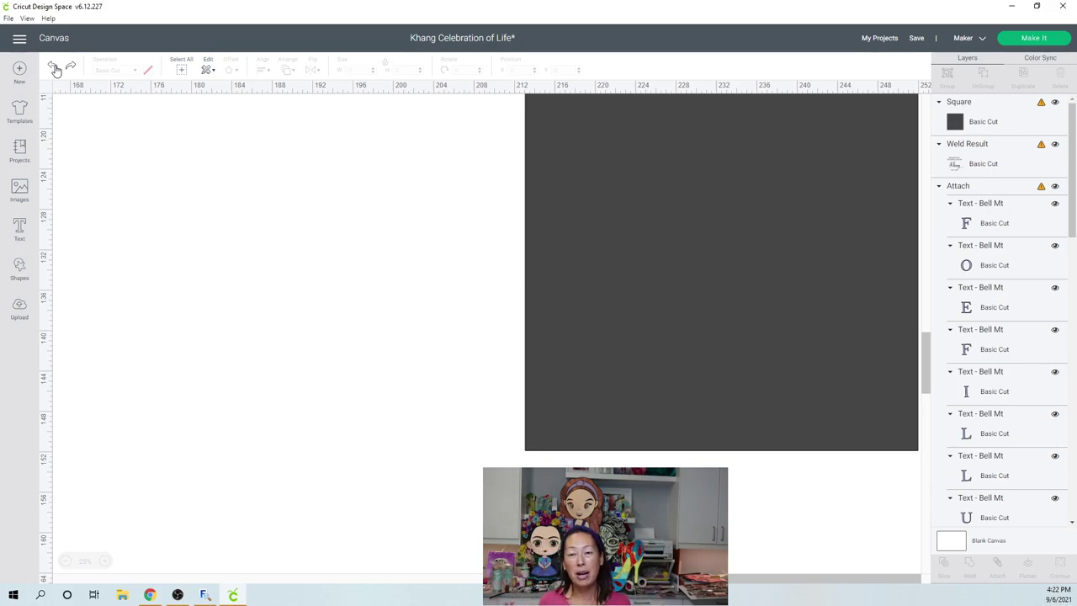
click(682, 299)
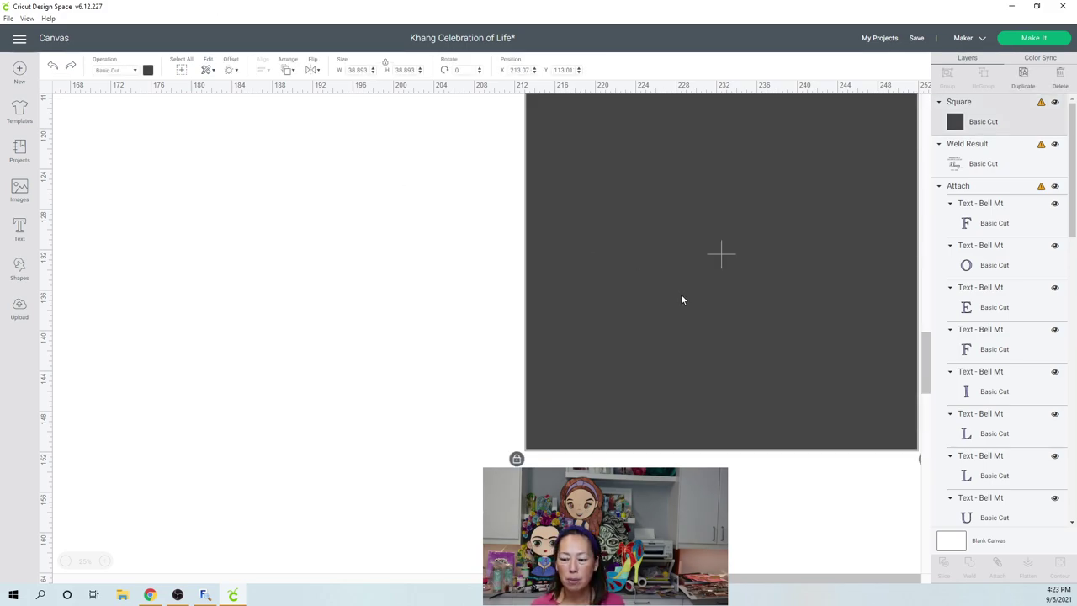
key(Delete)
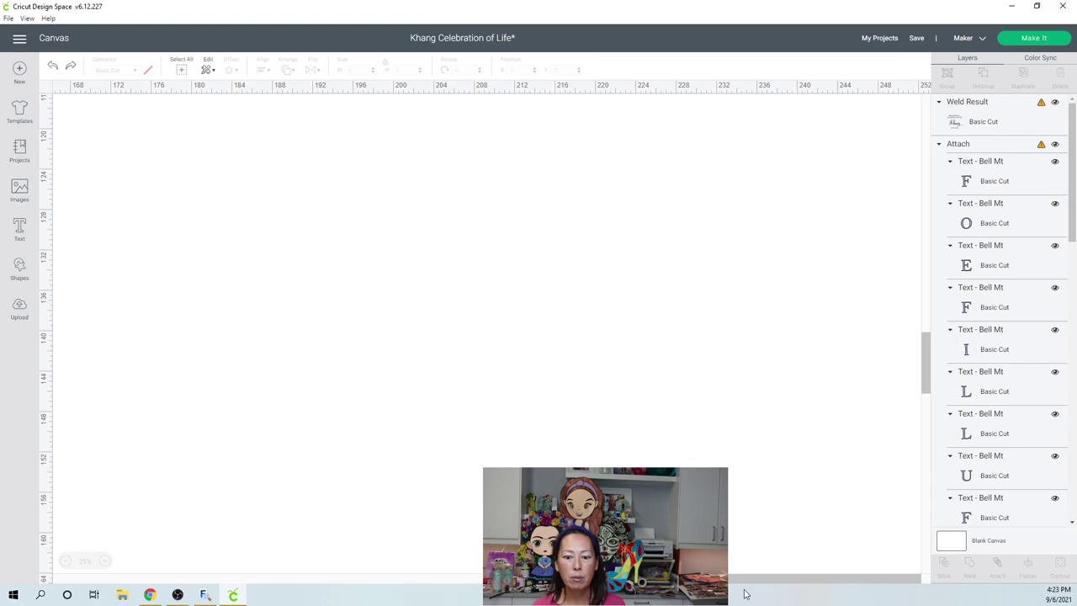
drag(746, 580, 63, 564)
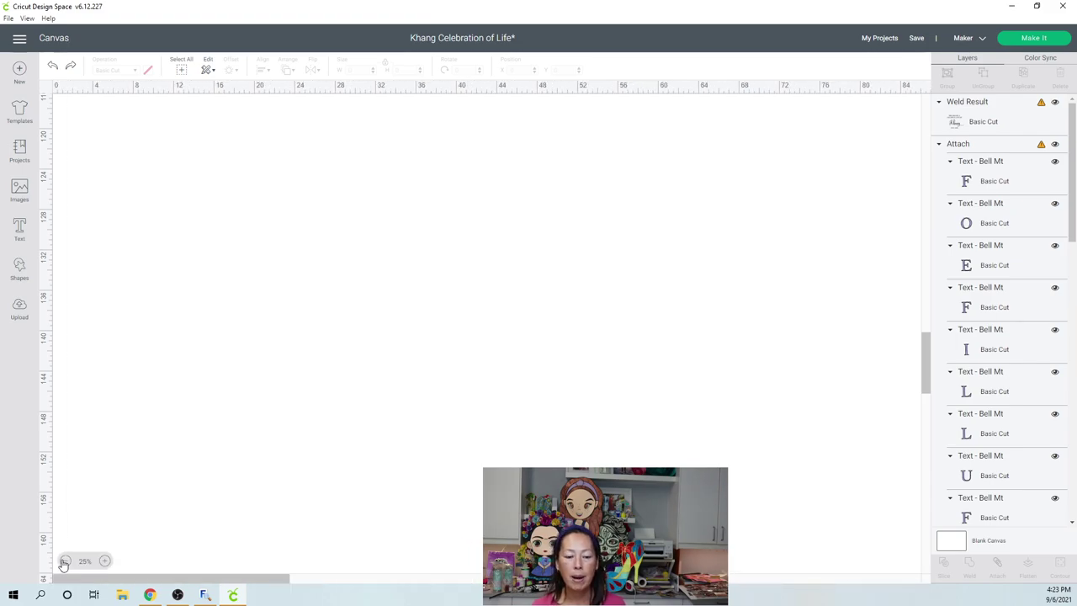
drag(927, 383, 926, 360)
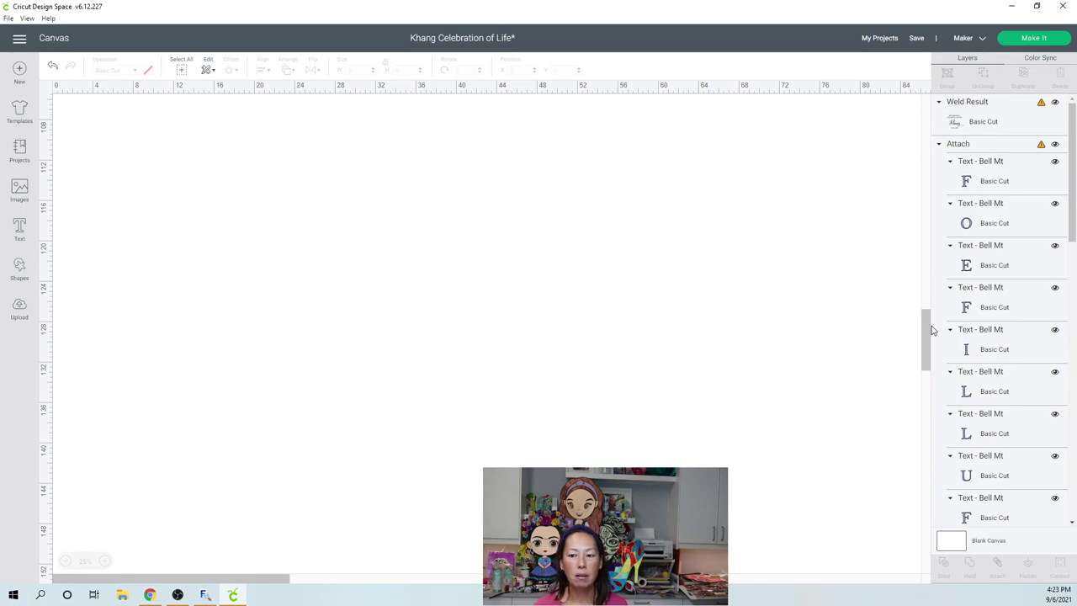
drag(925, 300, 936, 97)
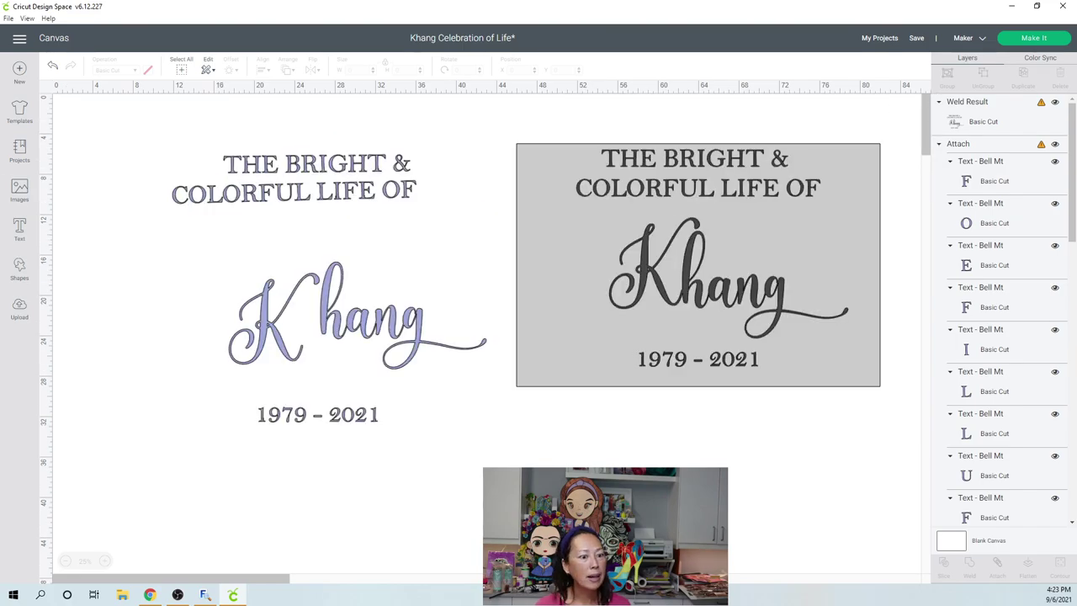
Step: Insert a fresh square, place it over the upper-left area of the right sign, and size it to 11 by 11 inches
click(19, 191)
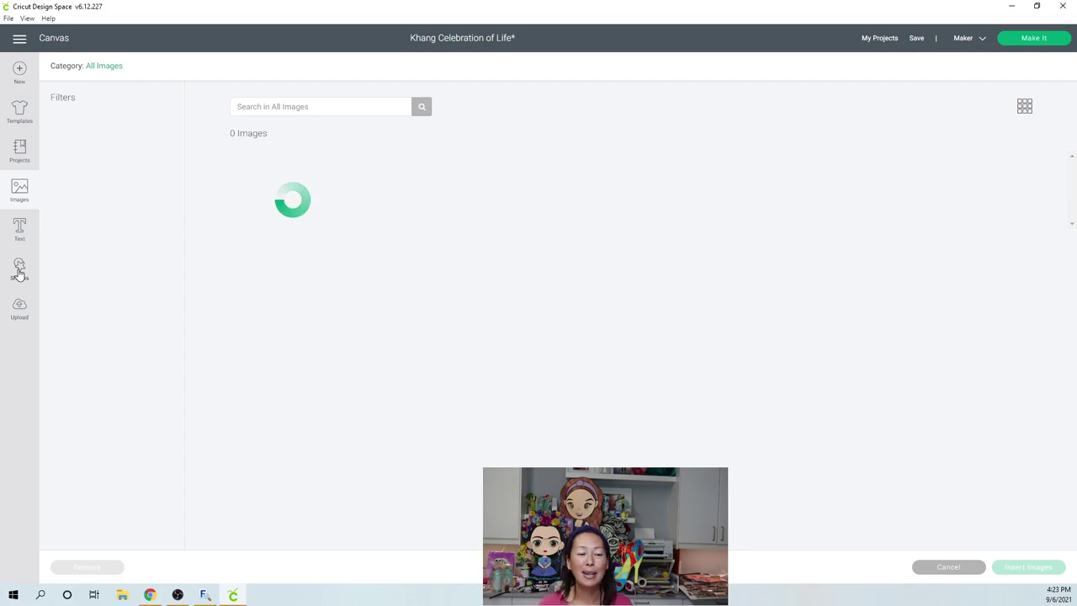
click(19, 269)
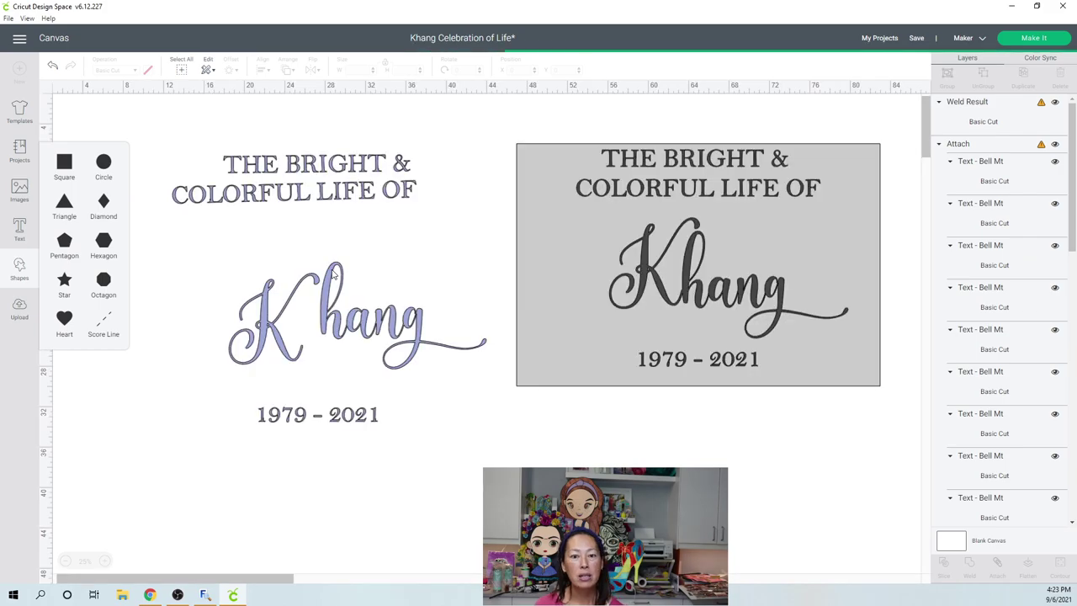
click(64, 161)
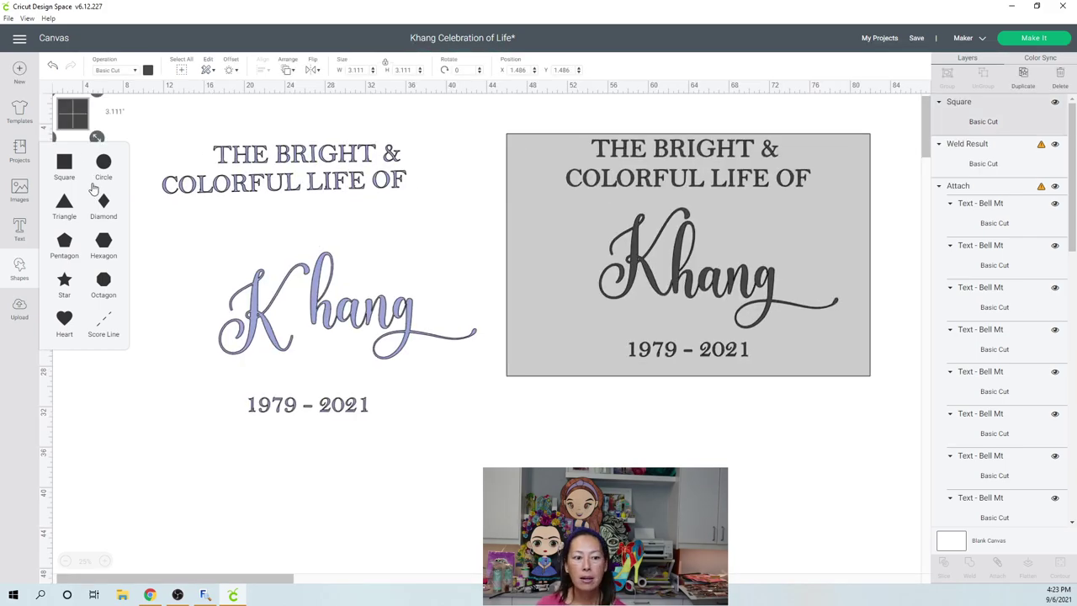
click(78, 117)
drag(78, 118, 542, 167)
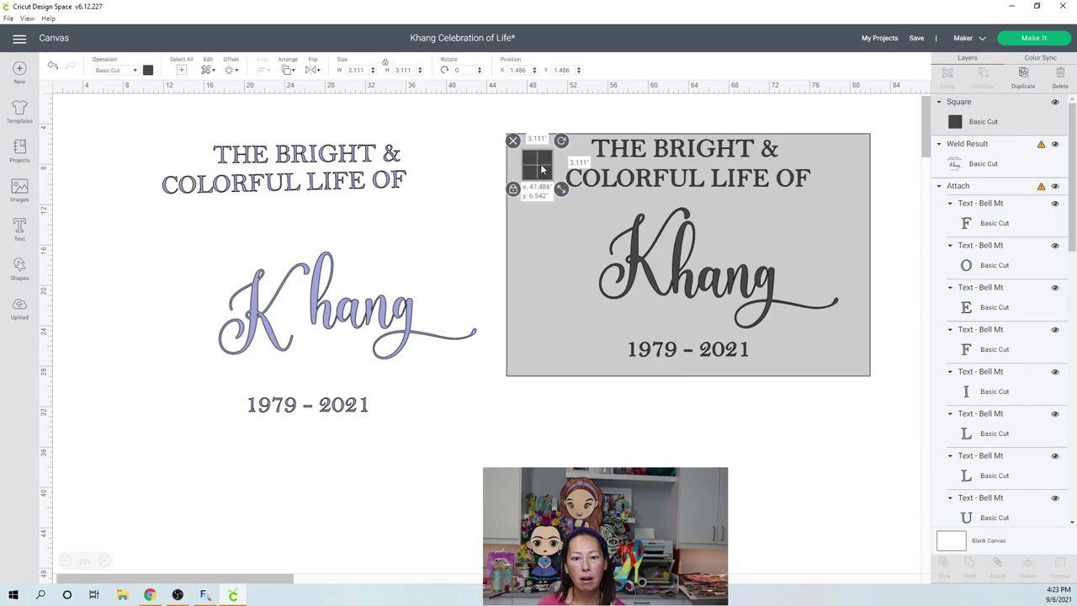
double_click(355, 71)
text(11)
key(Tab)
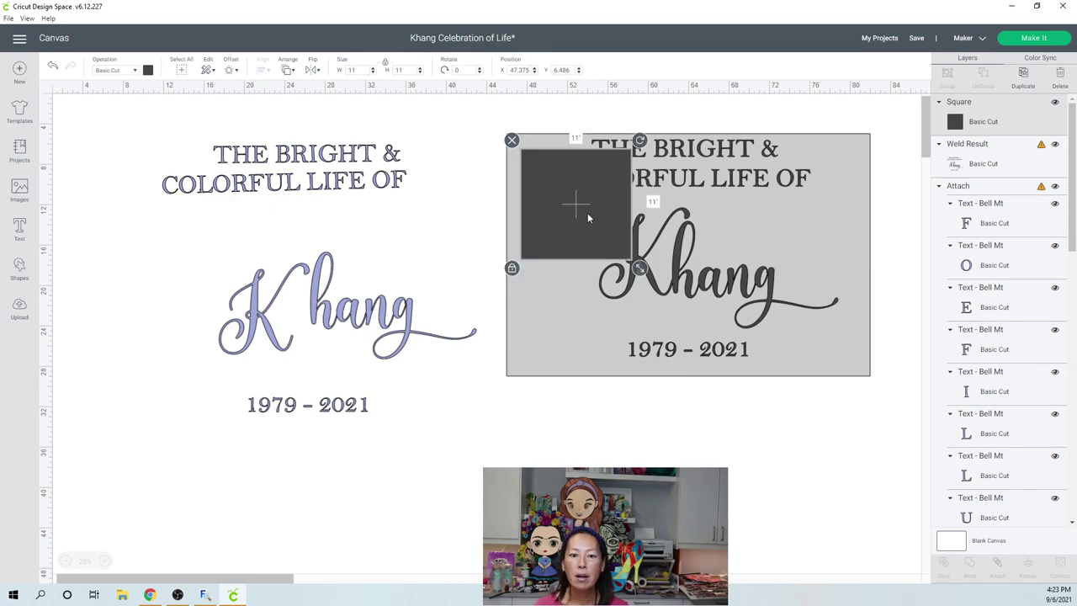
Step: Align the 11-inch square with the upper-left corner of the right sign's rectangle at X 46, Y 5
drag(587, 197, 565, 198)
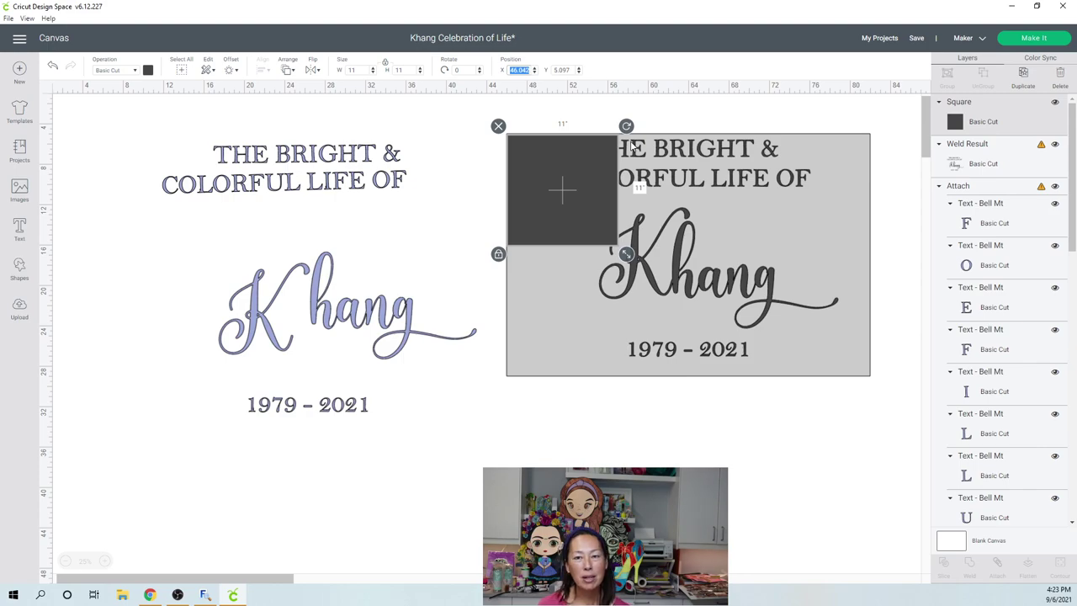
text(46)
key(Tab)
text(5)
key(Return)
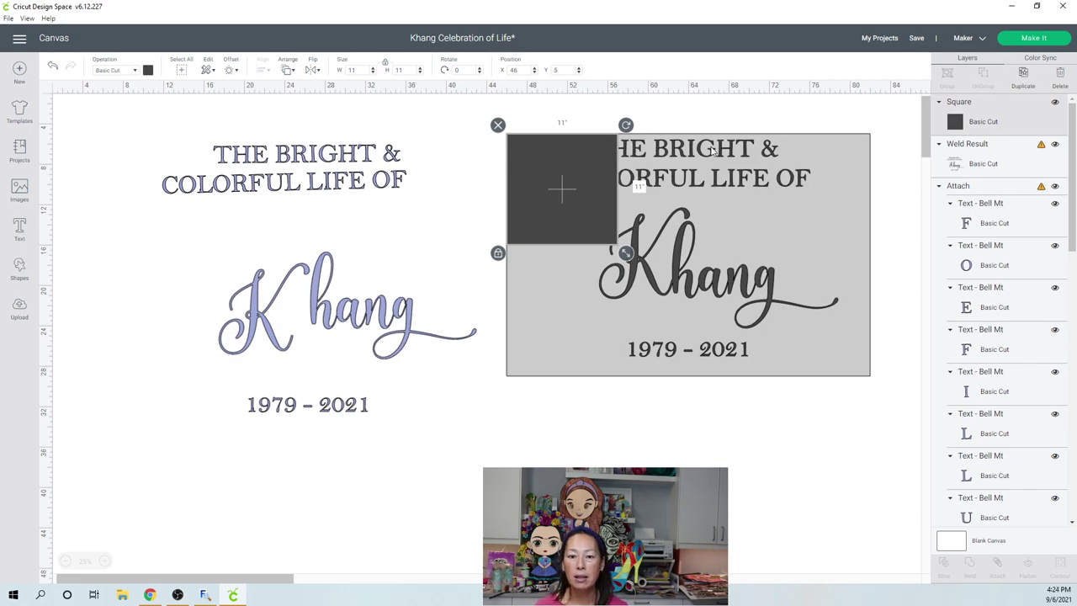
Step: Duplicate the square, place the copy beside the first at X 57, Y 5, and check the first square's position
key(ctrl+d)
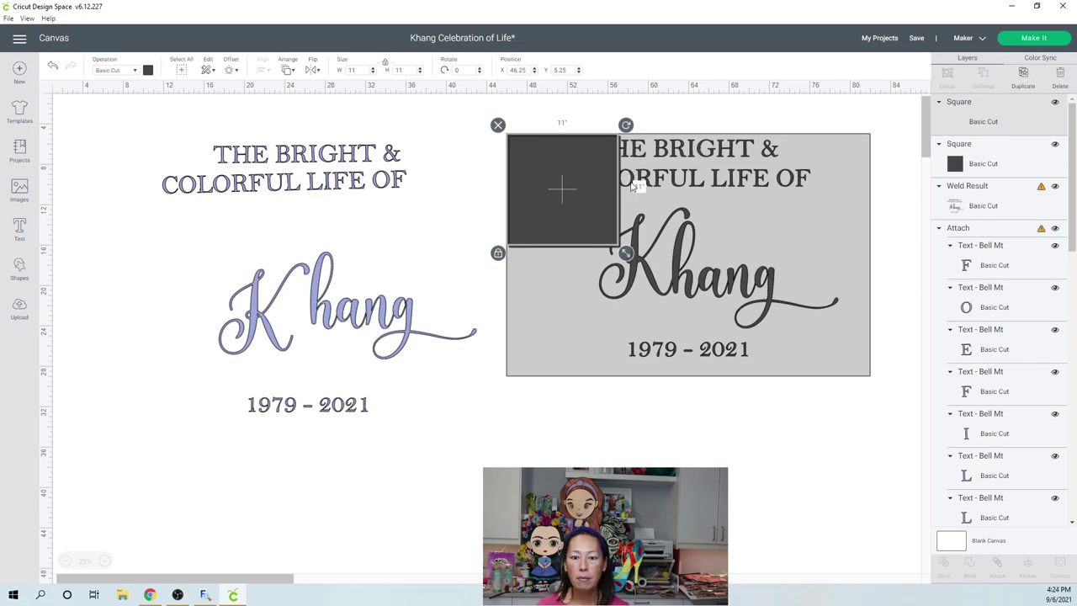
drag(569, 187, 682, 179)
double_click(516, 70)
text(57)
key(Tab)
text(5)
key(Return)
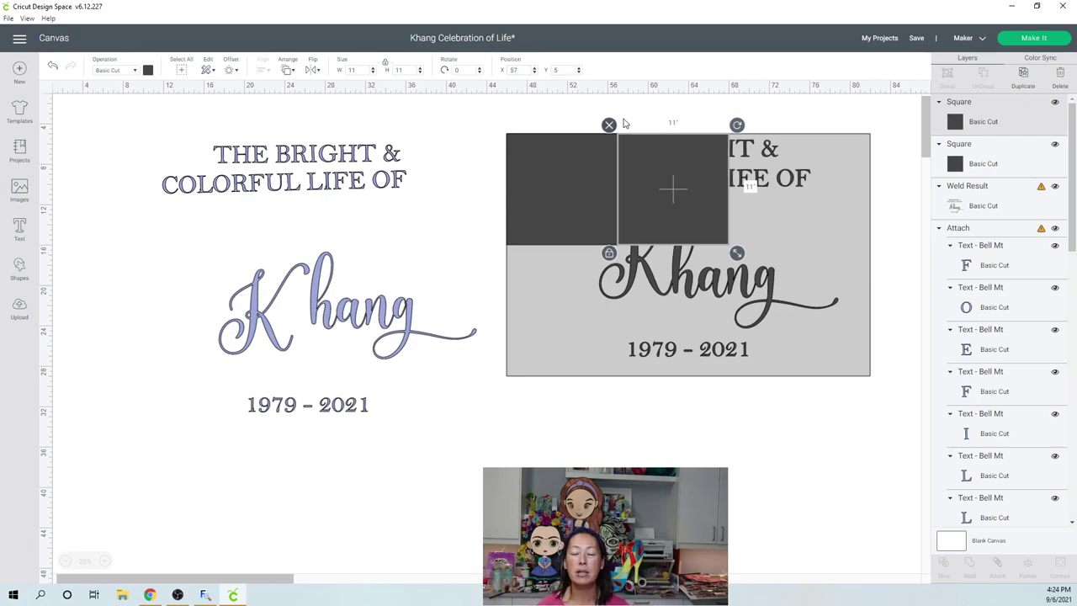
click(569, 159)
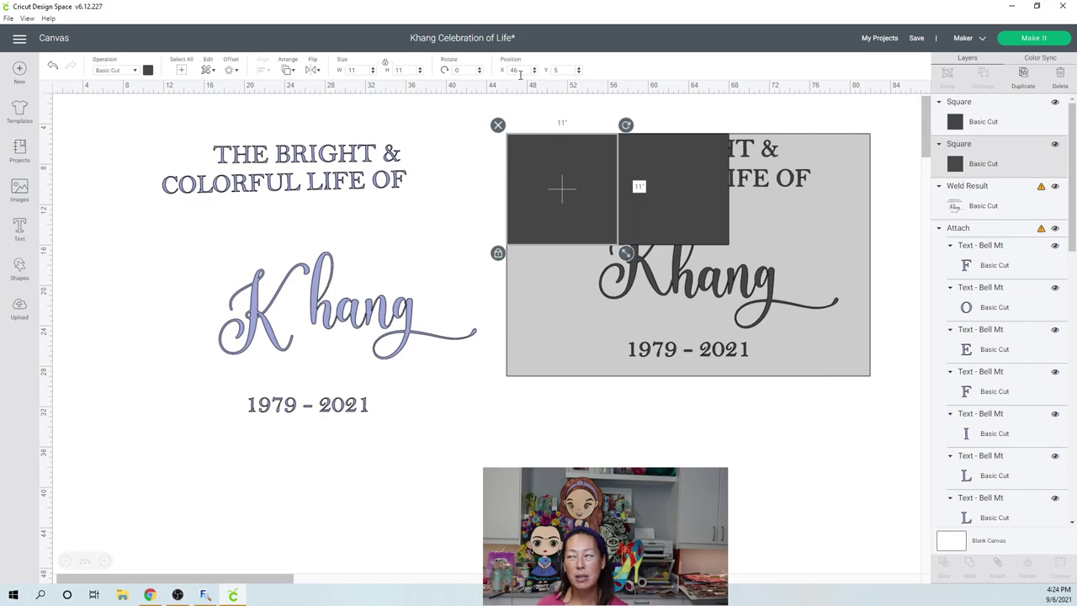
Step: Duplicate the second square and position the copy directly beneath it at X 57, Y 16
click(671, 150)
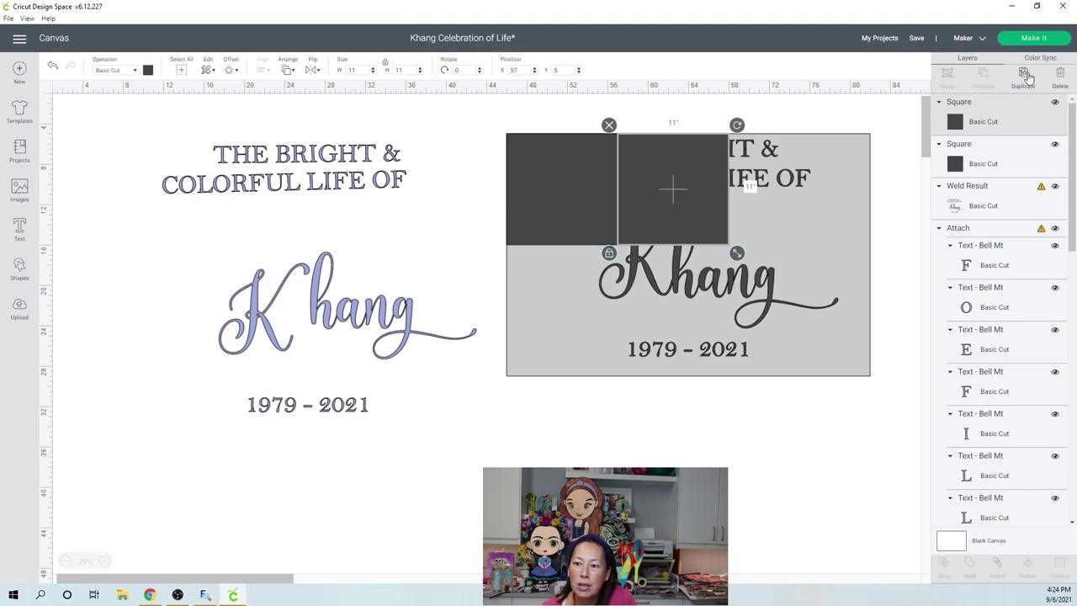
key(ctrl+d)
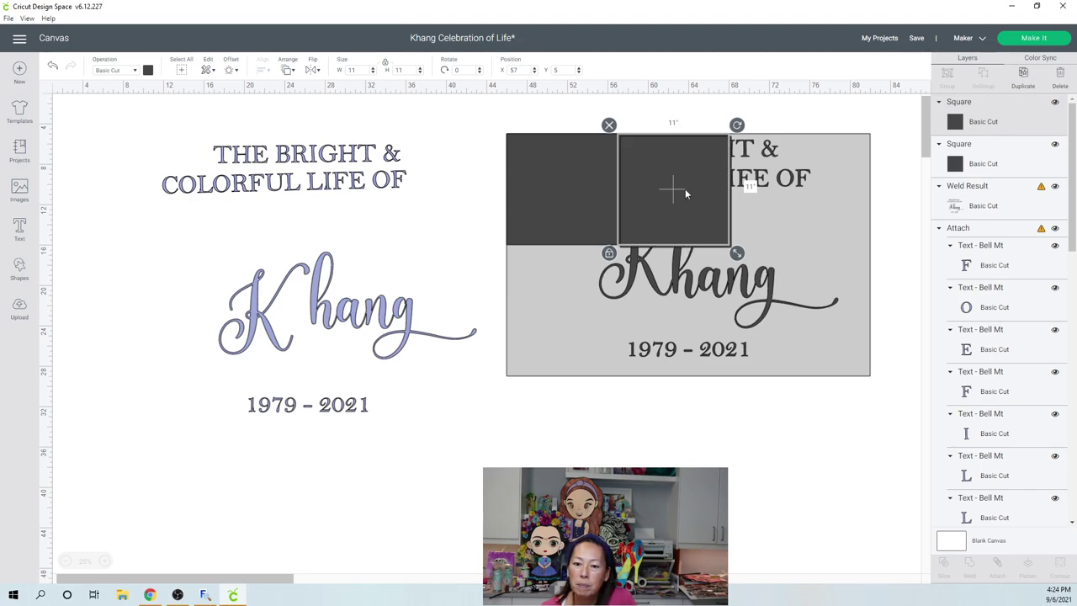
drag(685, 191, 682, 303)
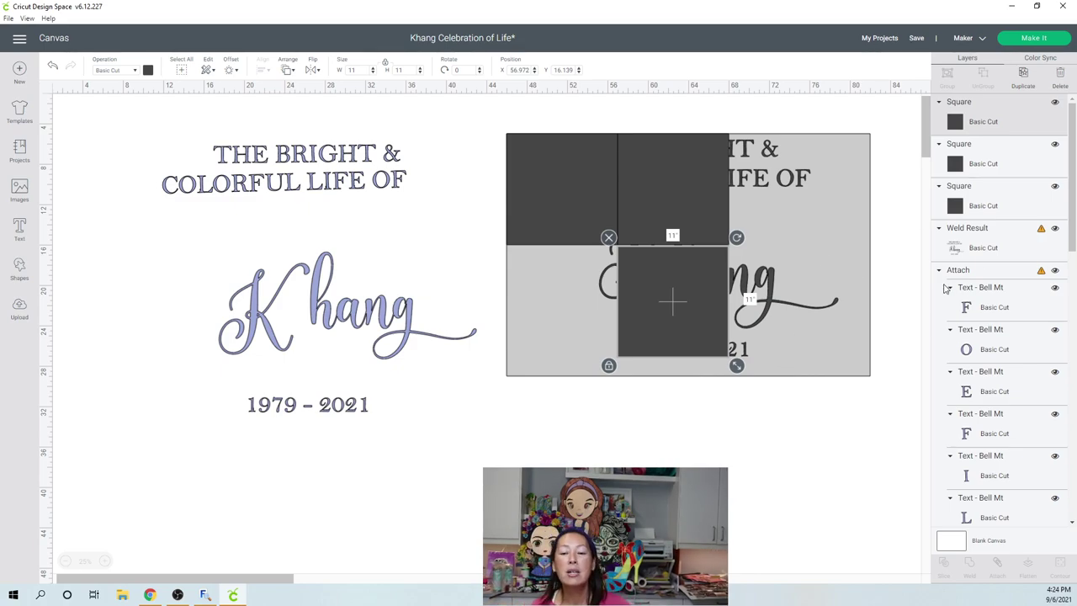
click(515, 72)
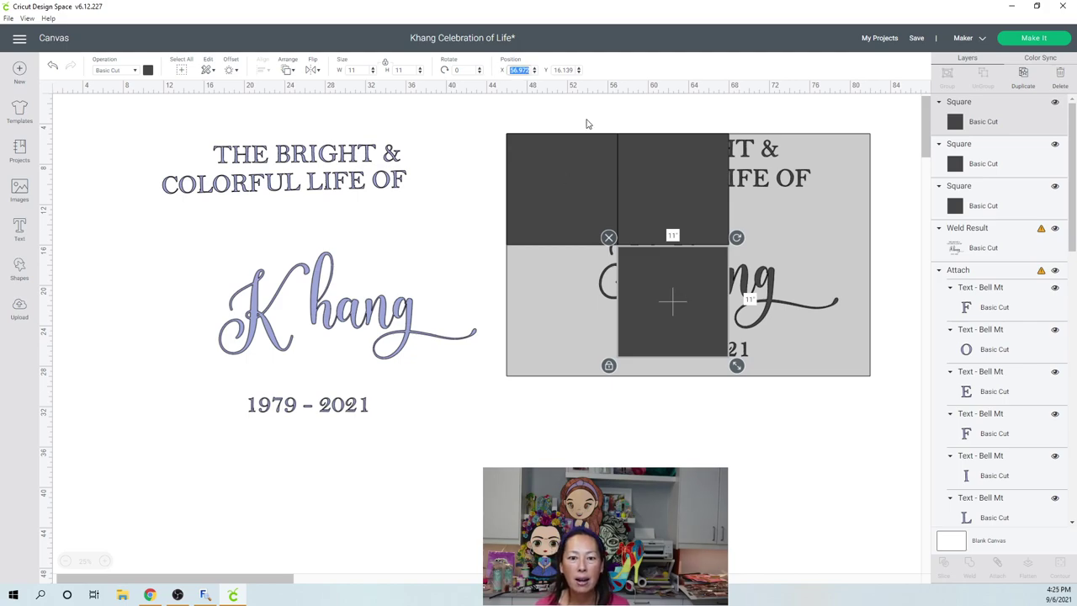
text(57)
key(Tab)
text(16)
key(Return)
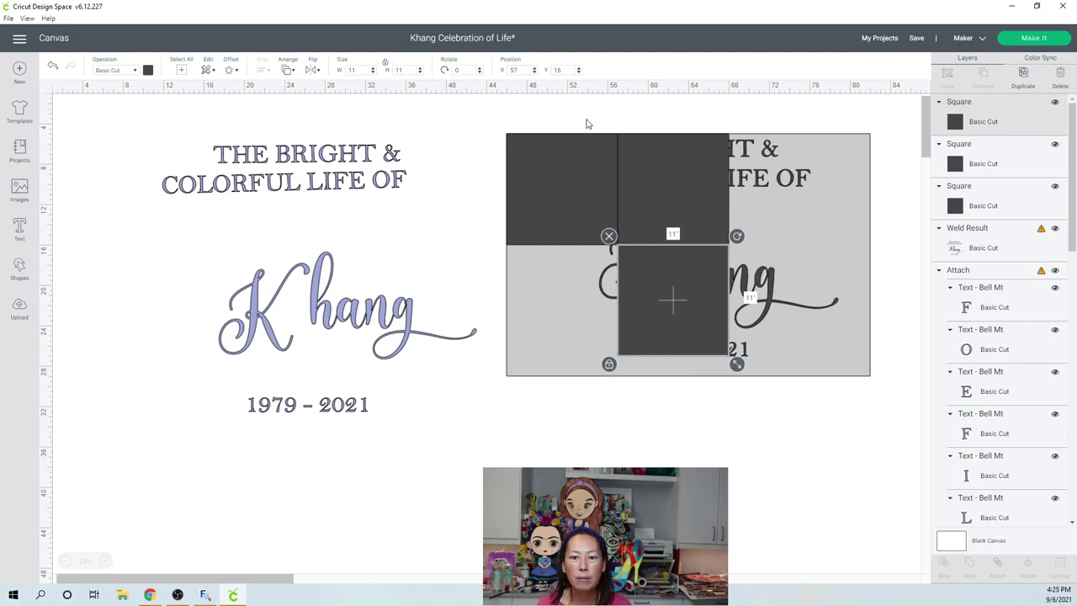
Step: Move the right sign's grey rectangle straight down, out from behind the squares and welded lettering
click(645, 447)
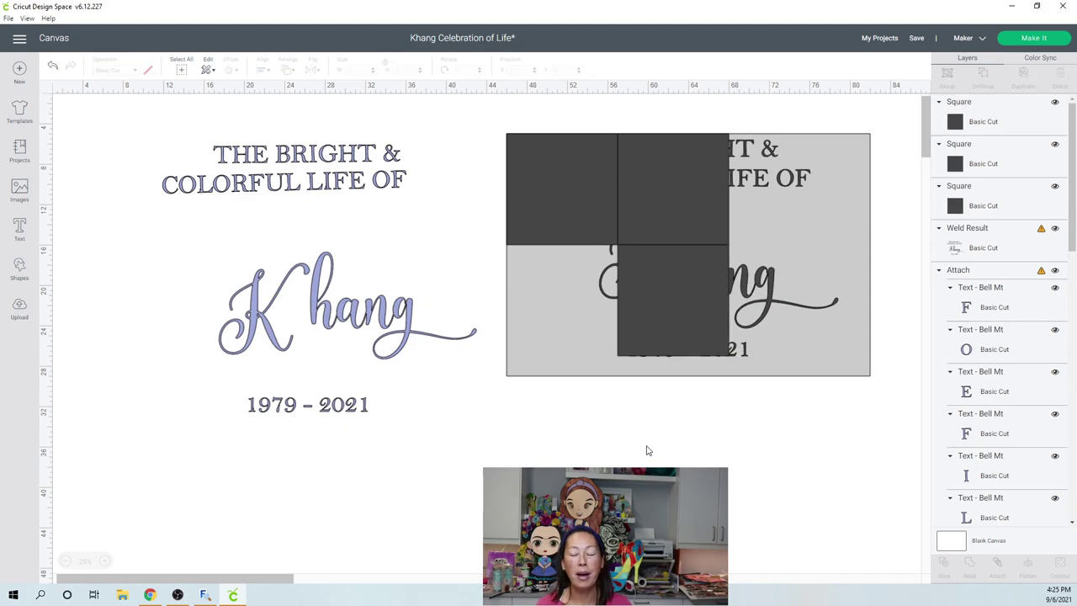
click(541, 357)
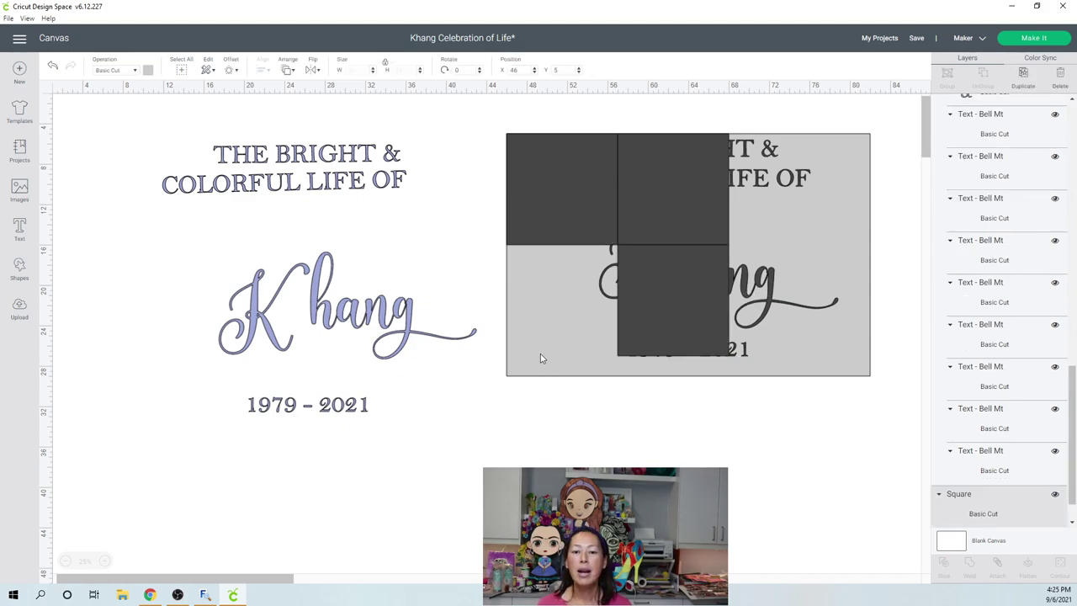
drag(541, 357, 537, 577)
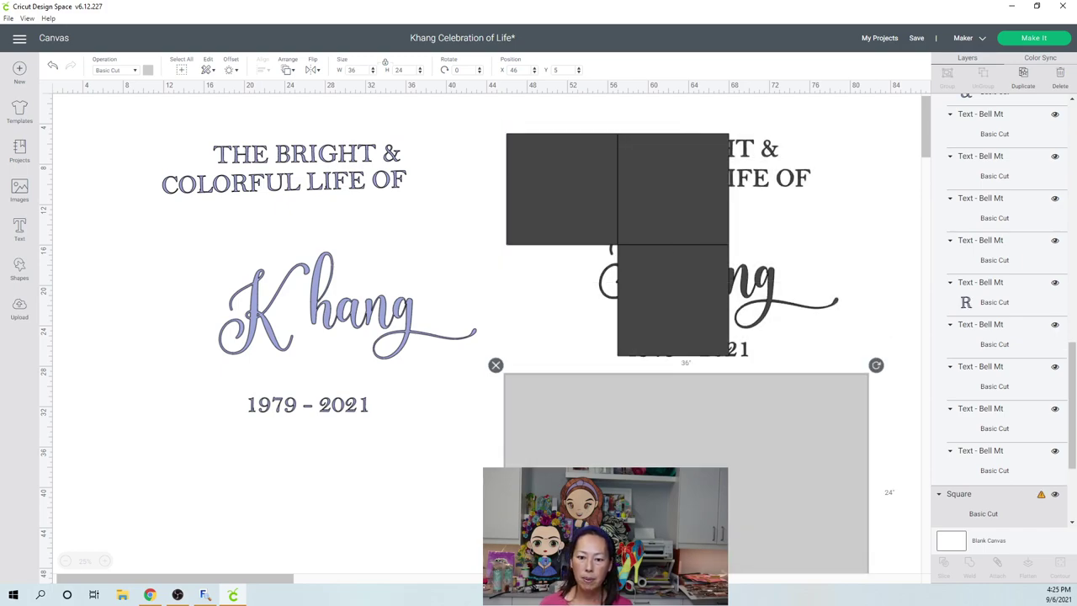
Step: Delete the grey rectangle and slice the welded lettering with the upper-left 11-inch square
key(Delete)
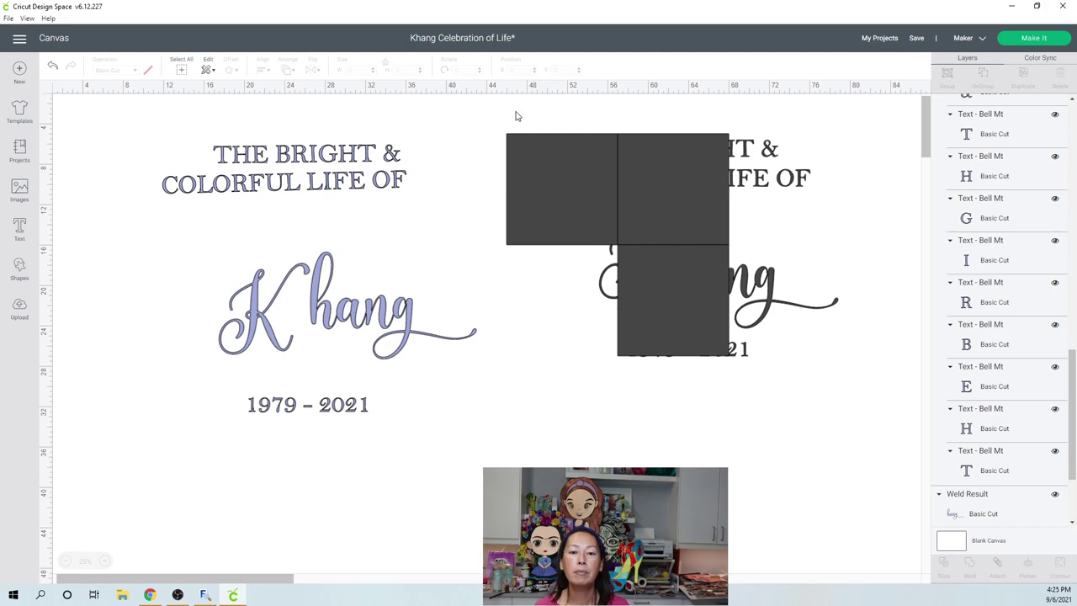
drag(516, 106, 570, 226)
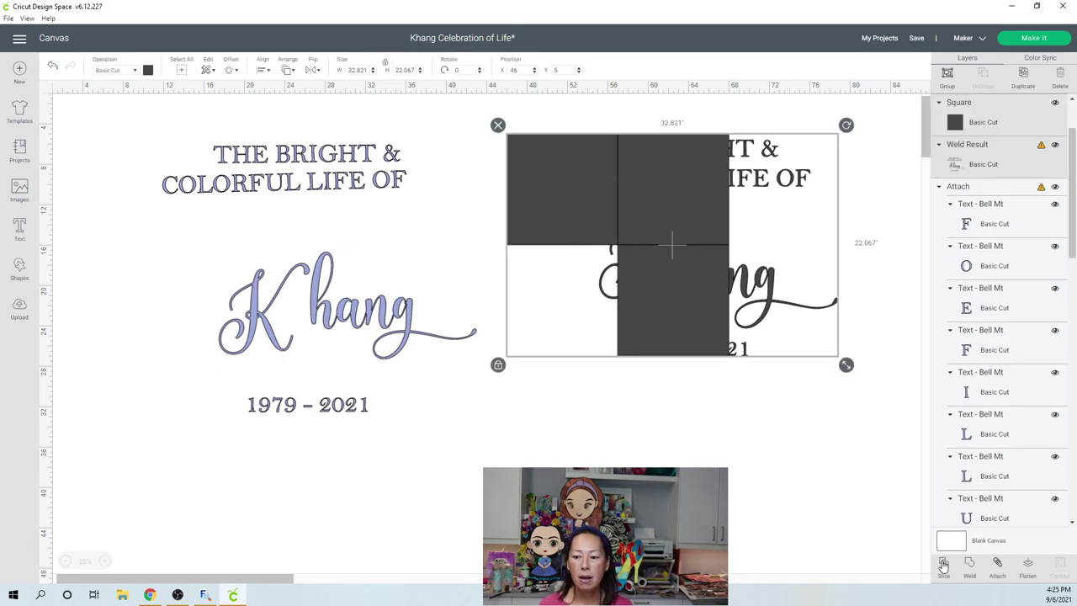
click(757, 126)
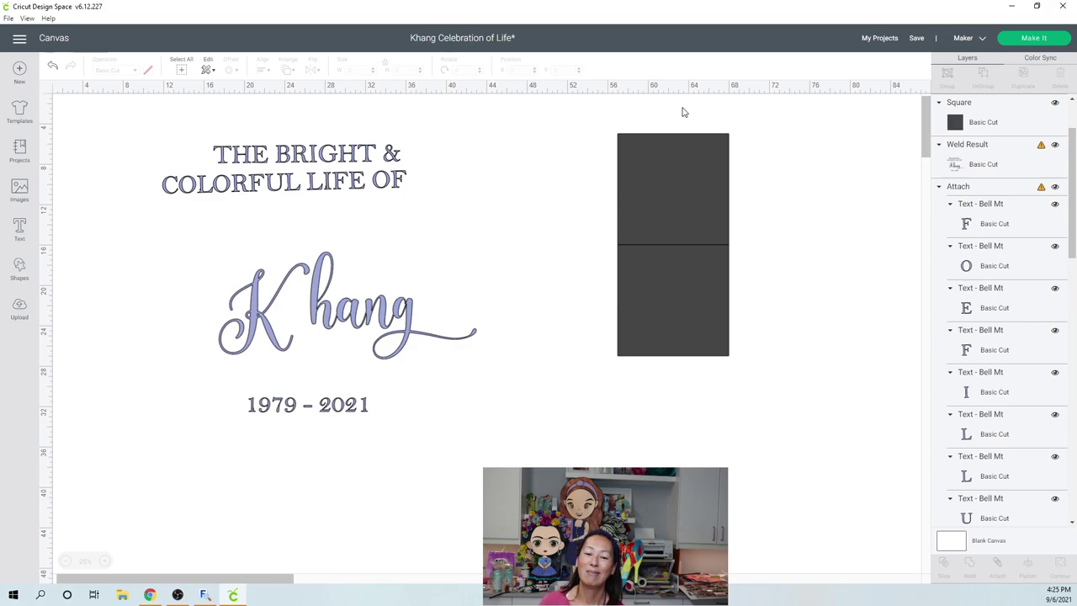
key(ctrl+z)
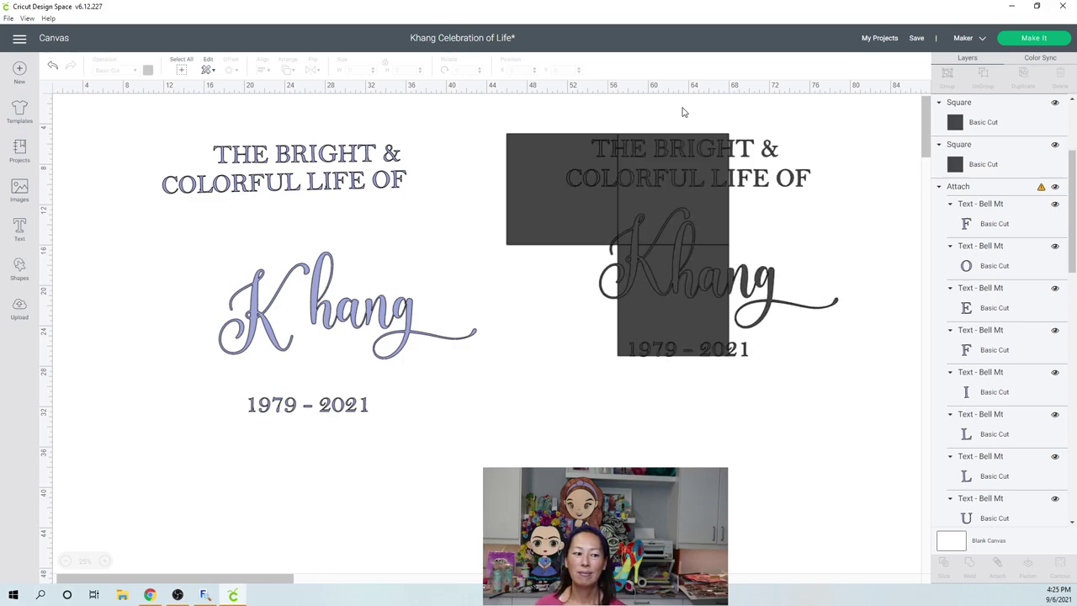
Step: Slice the remaining welded lettering with the upper-right square, and slice what is left with the lower square
drag(682, 101, 711, 198)
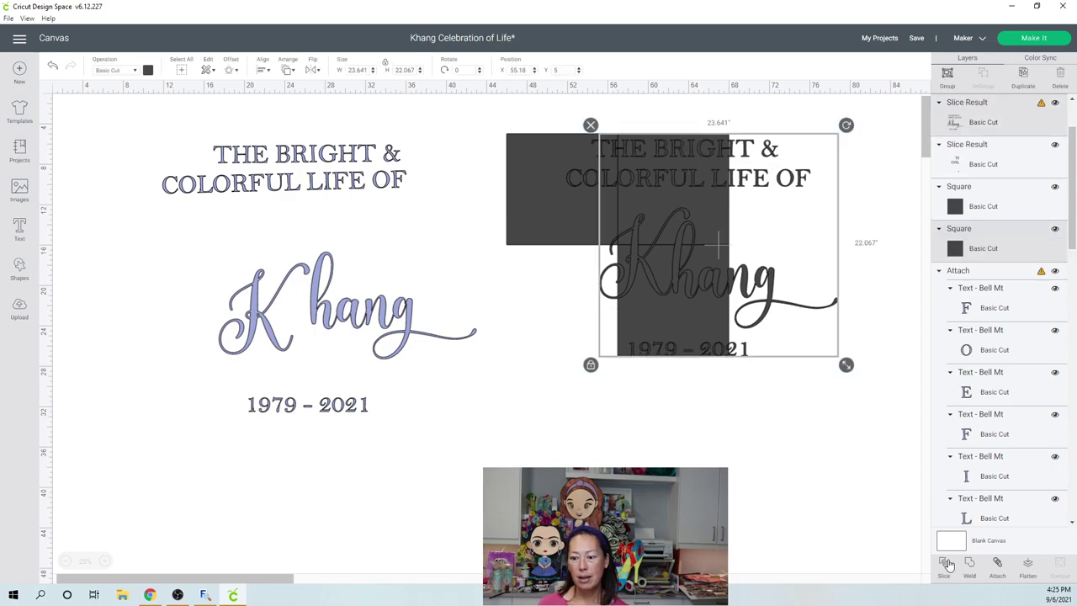
click(657, 436)
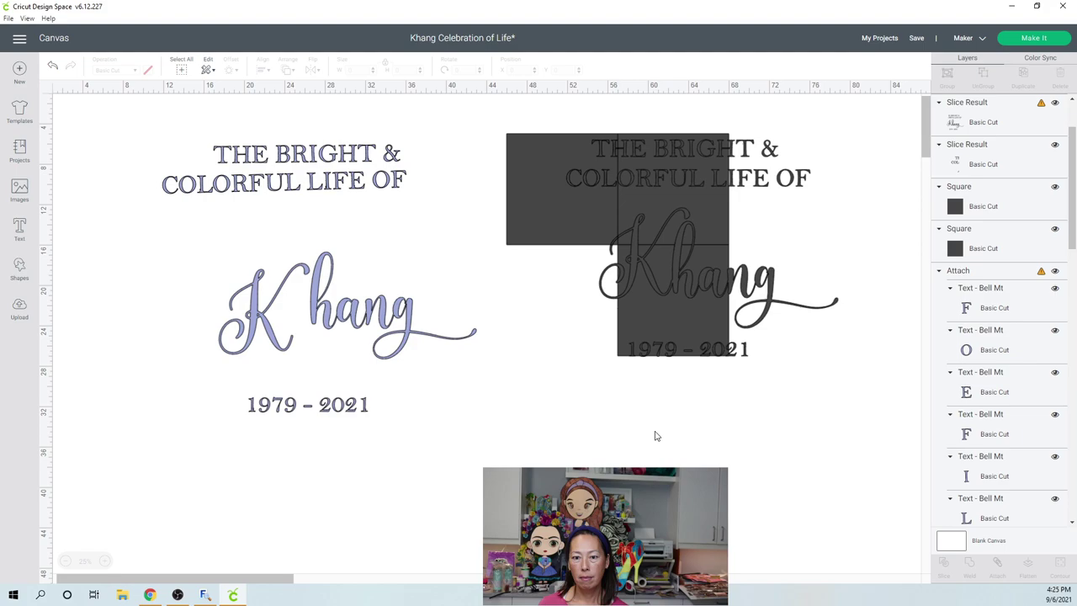
drag(728, 433, 678, 285)
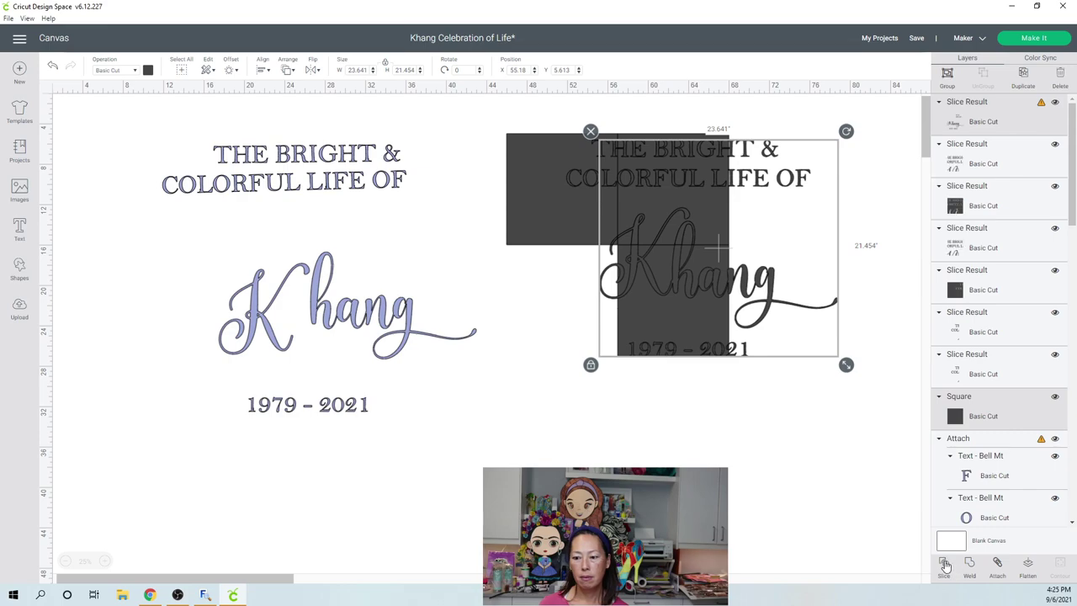
click(644, 463)
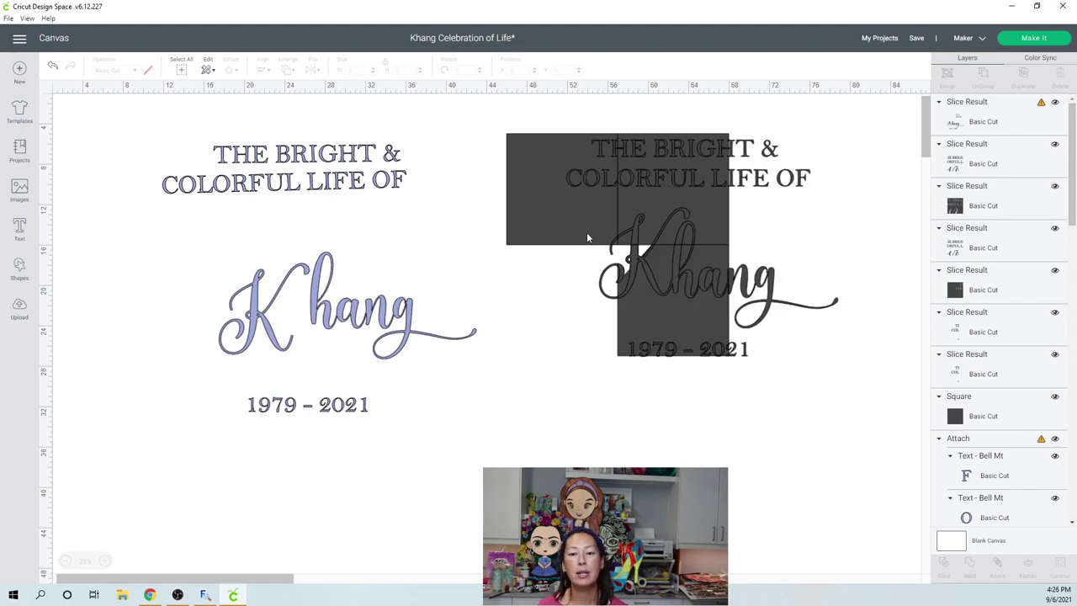
Step: Move the sliced upper-left square below the design and delete the leftover lettering that lies outside the squares
drag(586, 238, 571, 455)
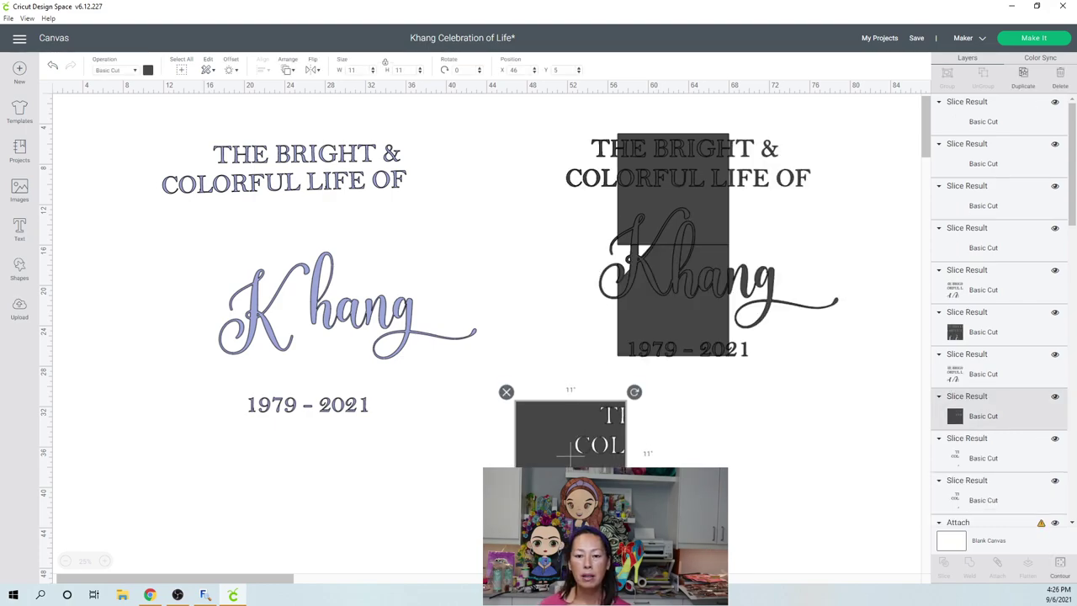
drag(669, 332, 721, 447)
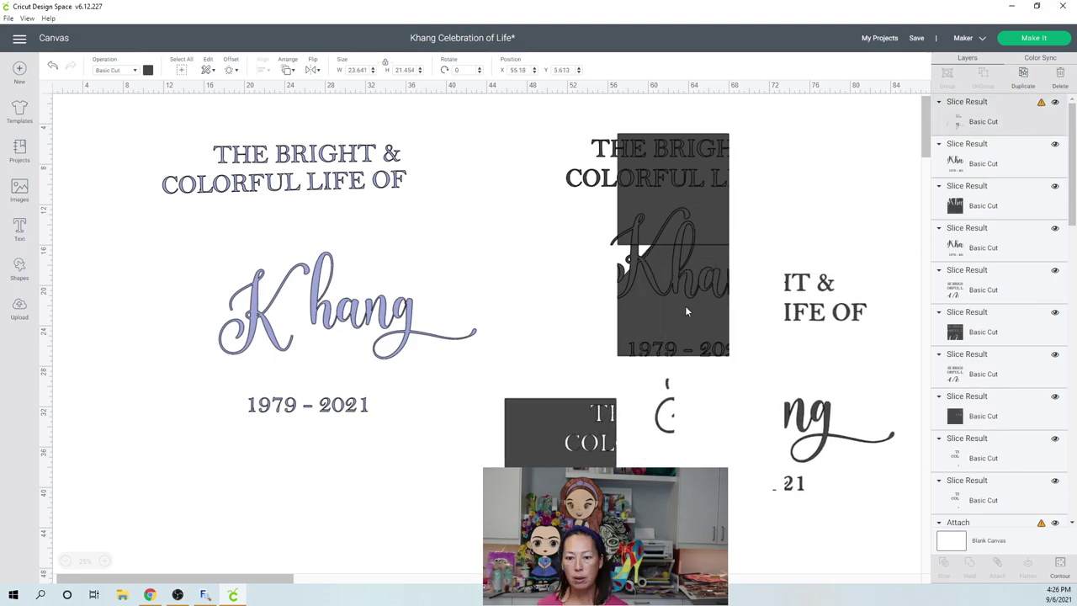
key(Delete)
Step: Delete a loose lettering piece lying over the lower square and move that cut-out square clear, to about X 68.5, Y 29.7
drag(698, 352, 789, 426)
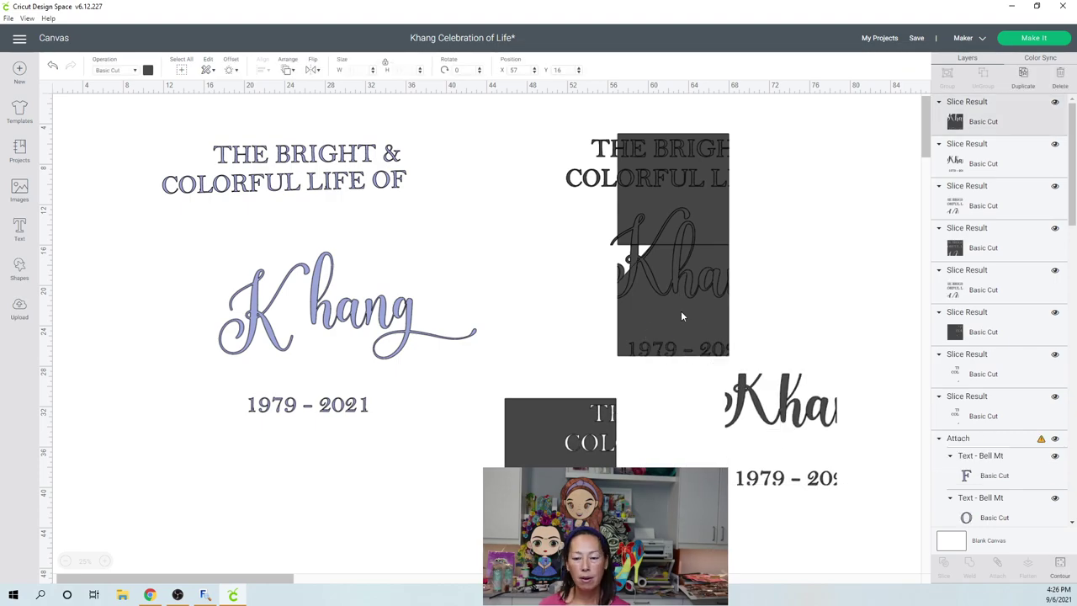
key(ctrl+z)
drag(688, 321, 792, 436)
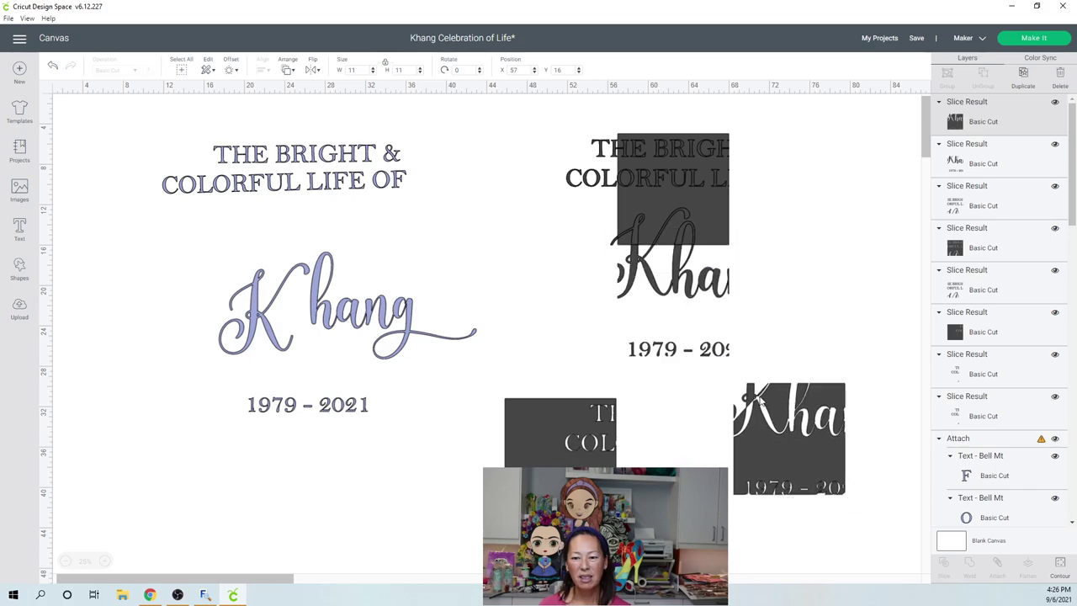
click(761, 402)
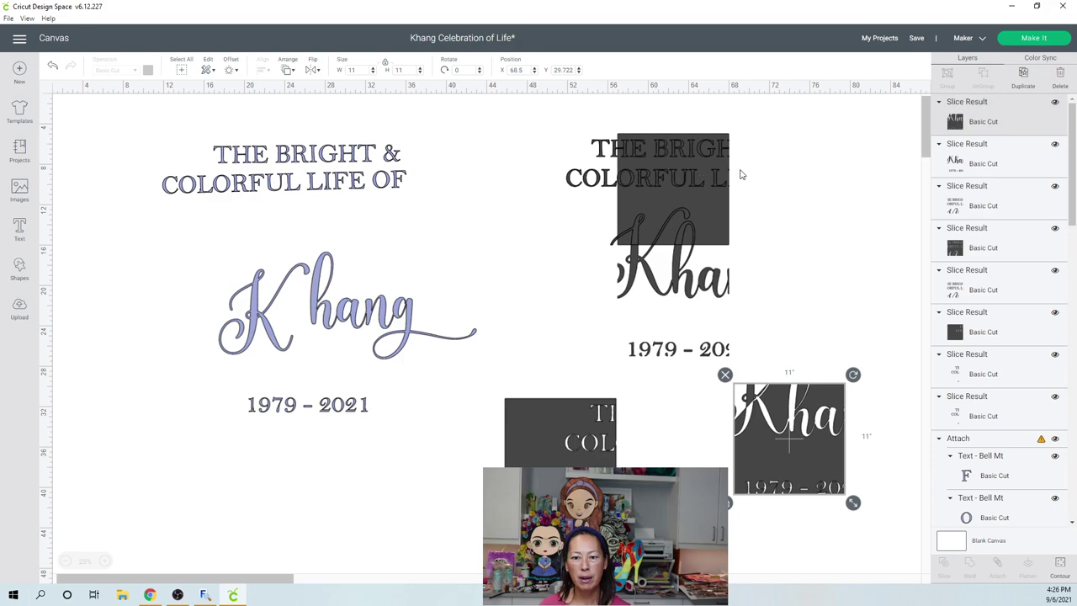
Step: Clear the loose lettering pieces around the upper-right square and move that cut-out square aside to about X 70.5, Y 5.6
drag(742, 174, 765, 194)
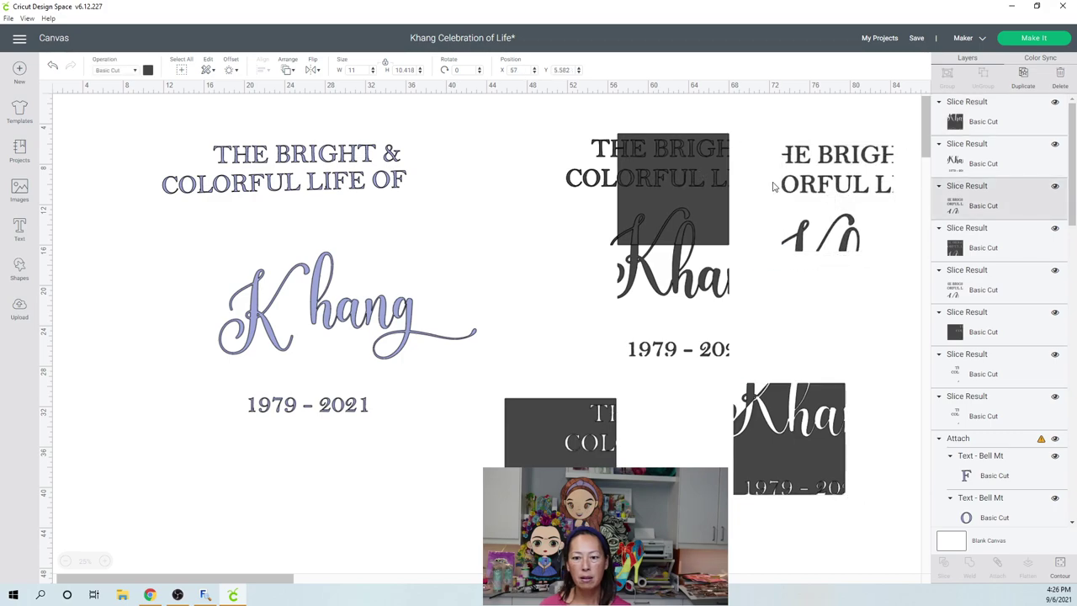
key(Delete)
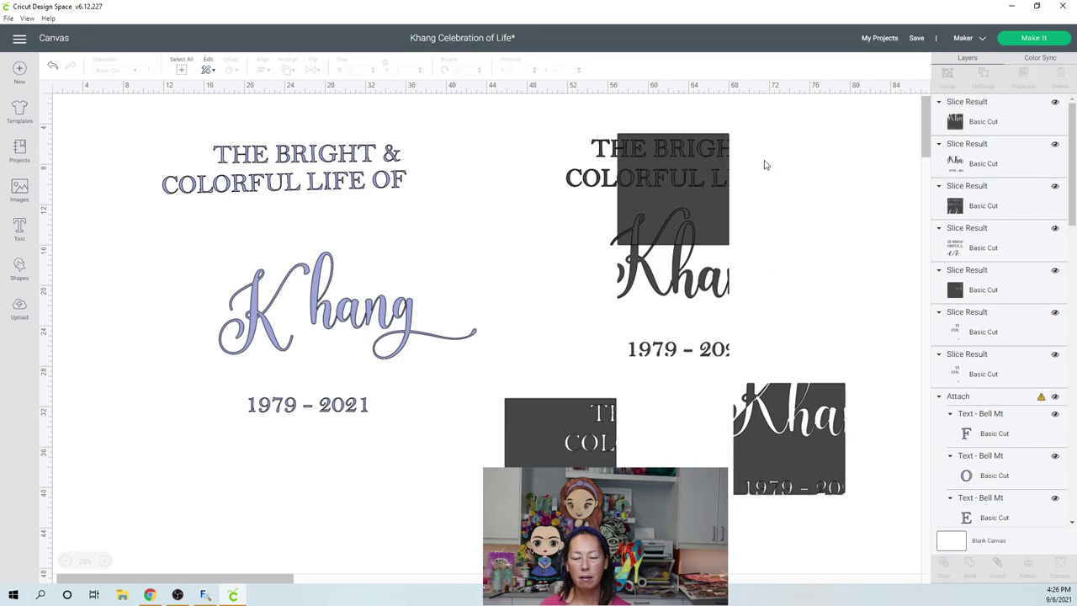
drag(663, 163, 800, 171)
drag(545, 135, 662, 256)
key(Delete)
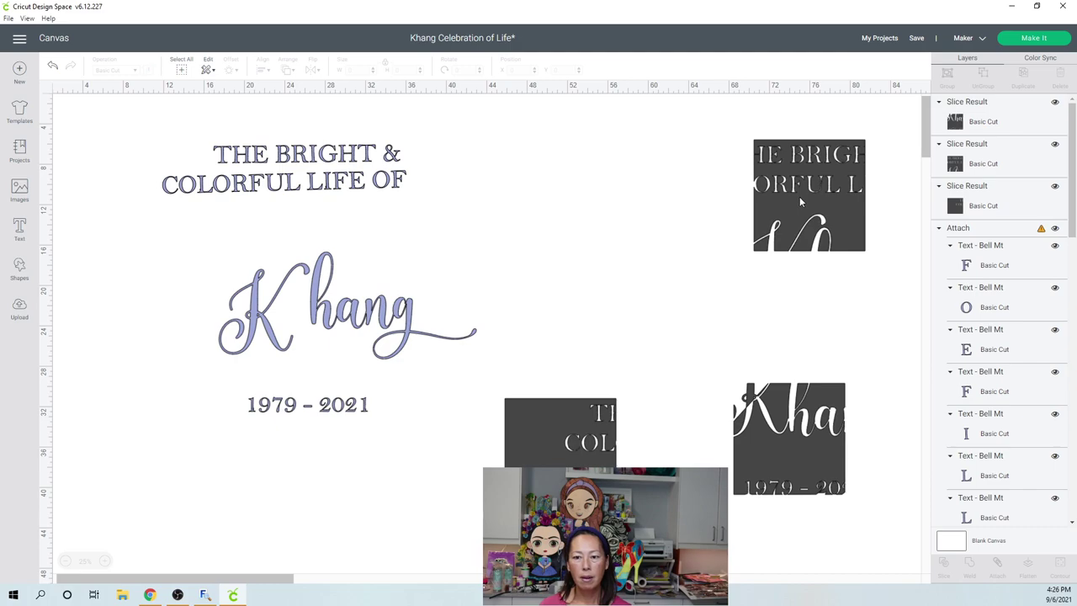
Step: Change the operation of the cut-out square with the middle of the title lines to Pen
click(800, 196)
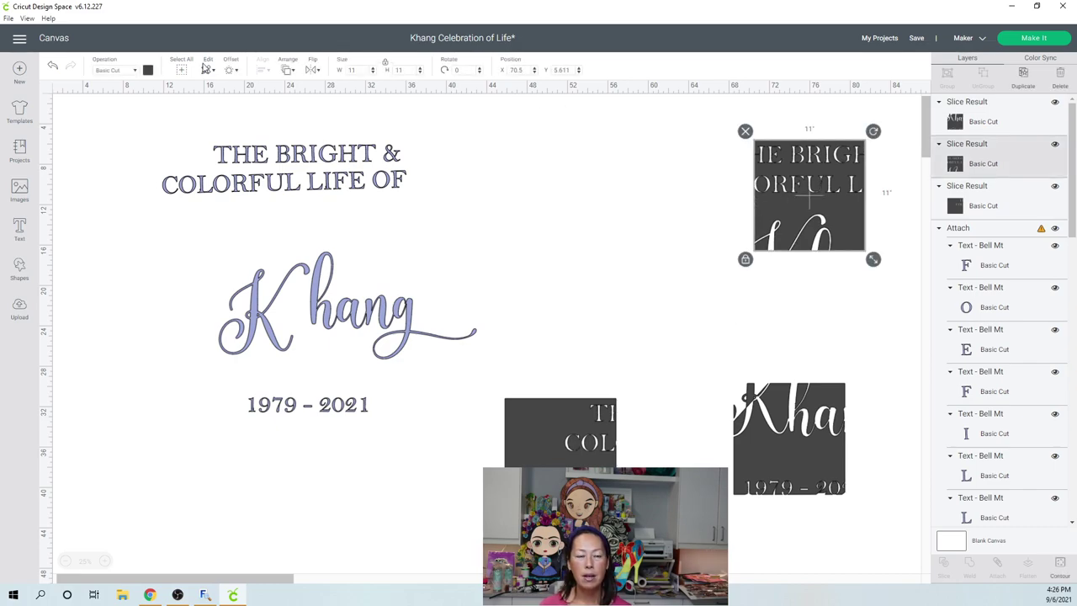
click(135, 71)
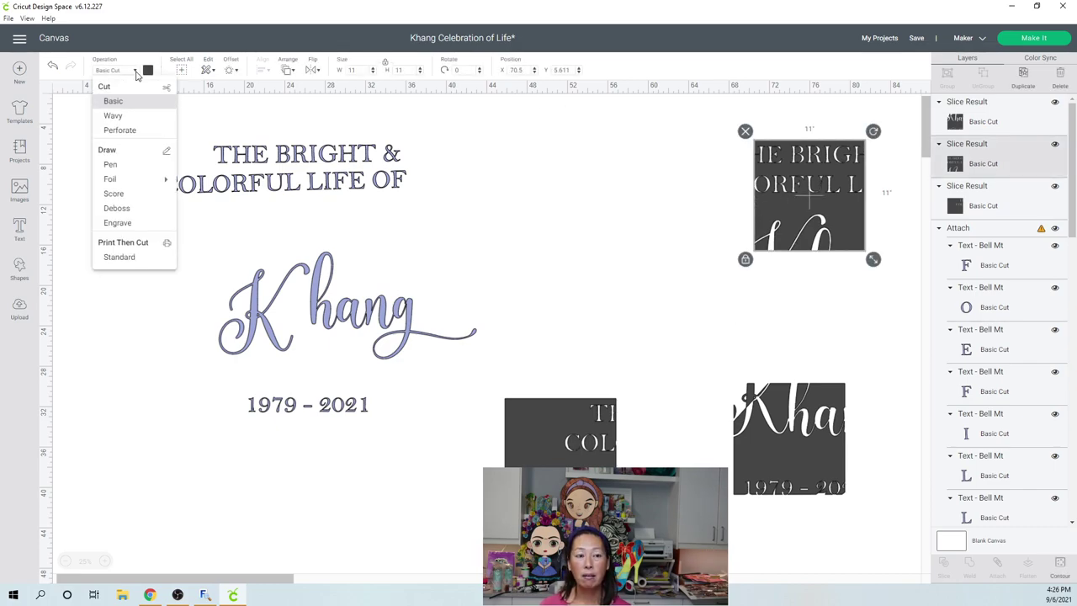
click(124, 167)
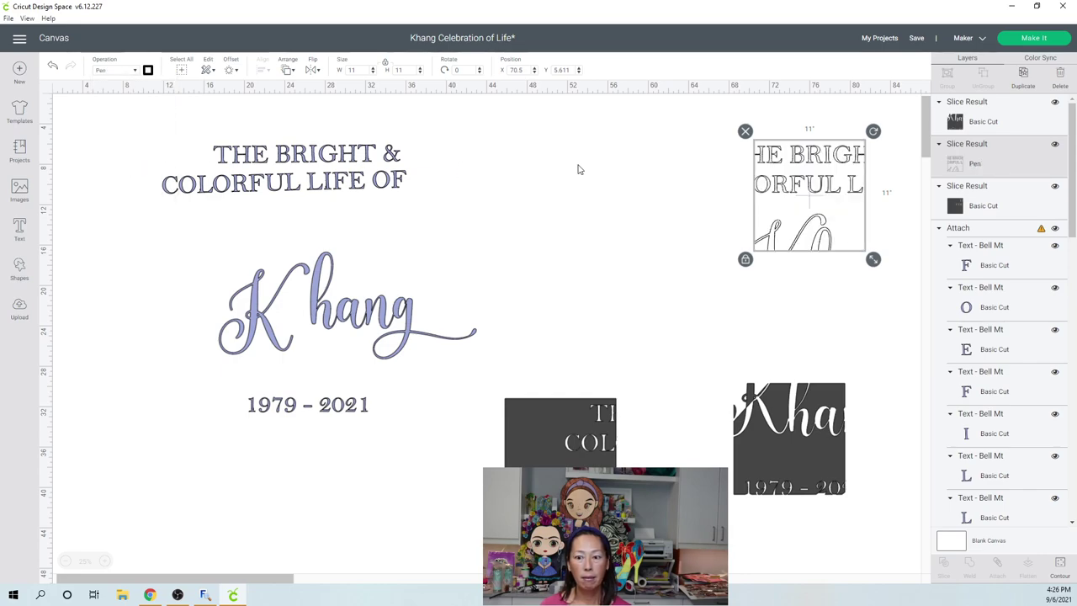
click(692, 186)
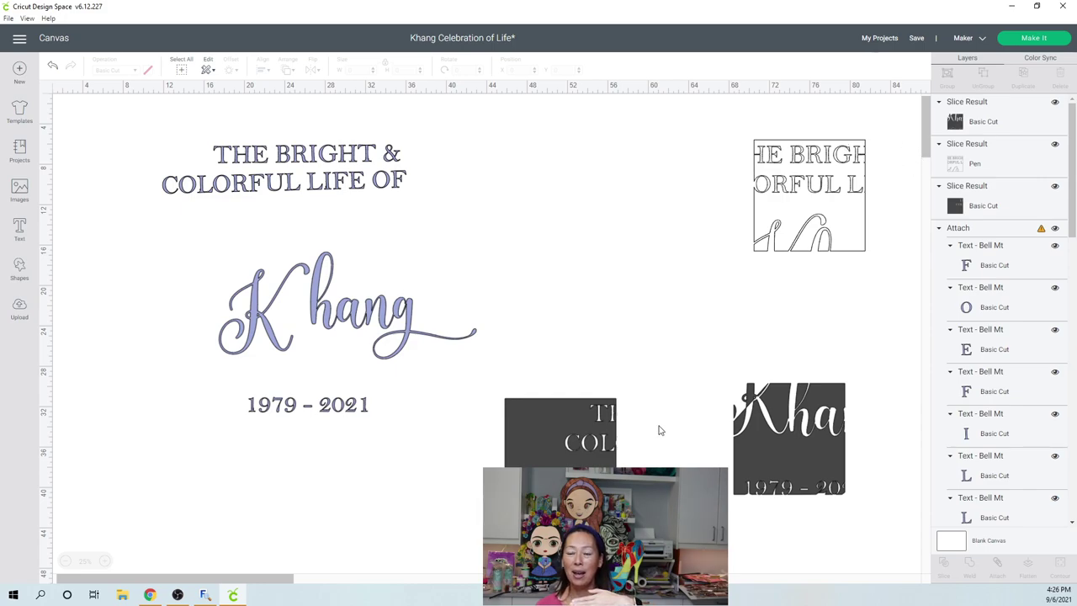
Step: Set the square holding the start of the title lines to Pen and join it to the first Pen square's left edge
click(565, 465)
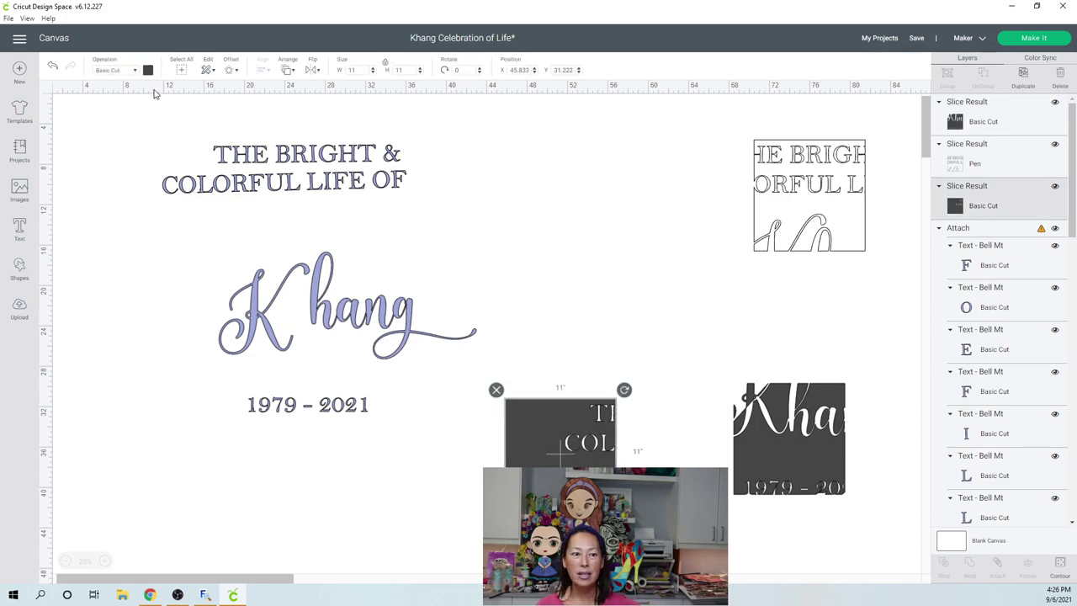
click(133, 72)
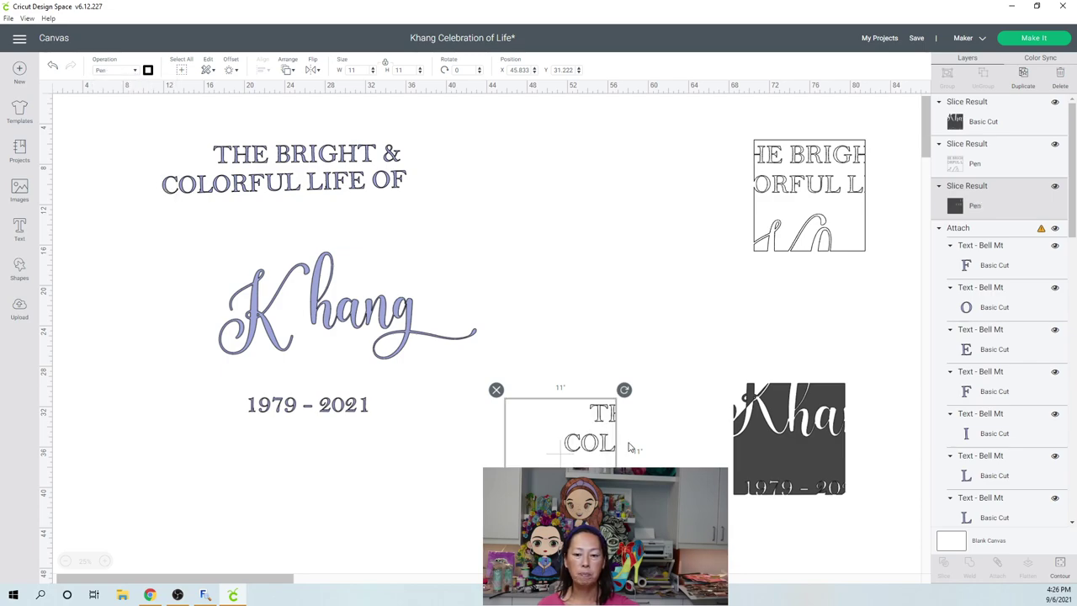
drag(610, 438, 733, 201)
drag(799, 173, 799, 172)
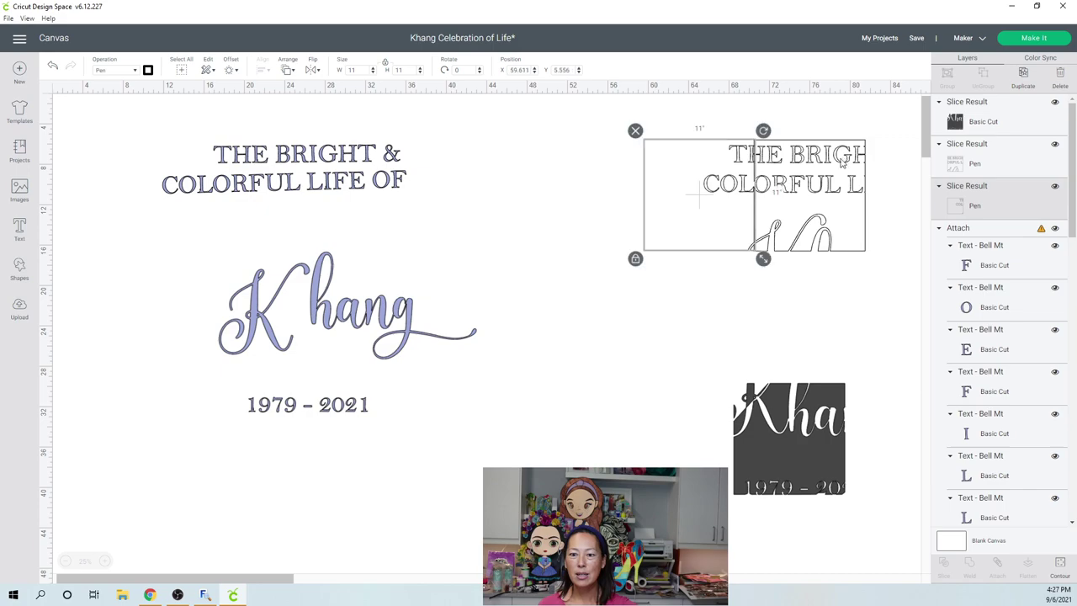
Step: Set the square with the script name and years to Pen and fit it directly beneath the upper-right square at about X 70.4, Y 16.4
drag(827, 431, 826, 336)
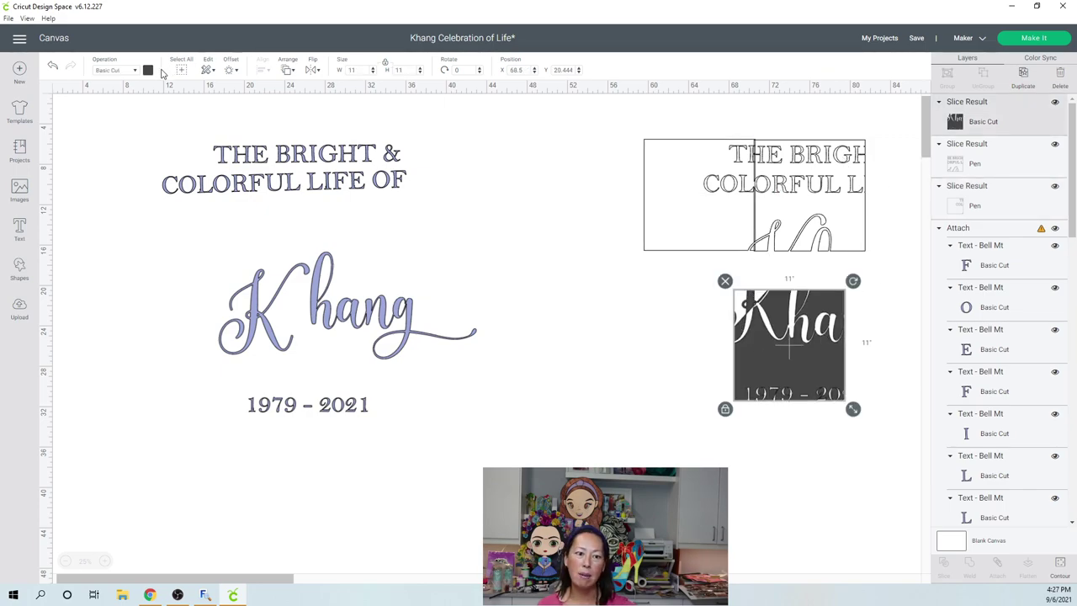
click(136, 71)
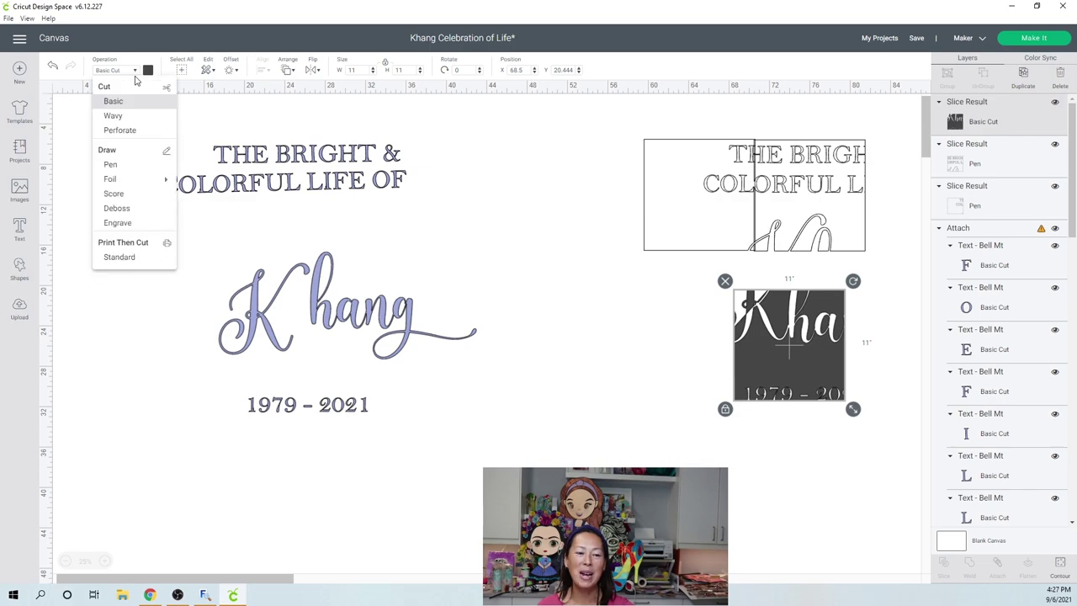
click(109, 166)
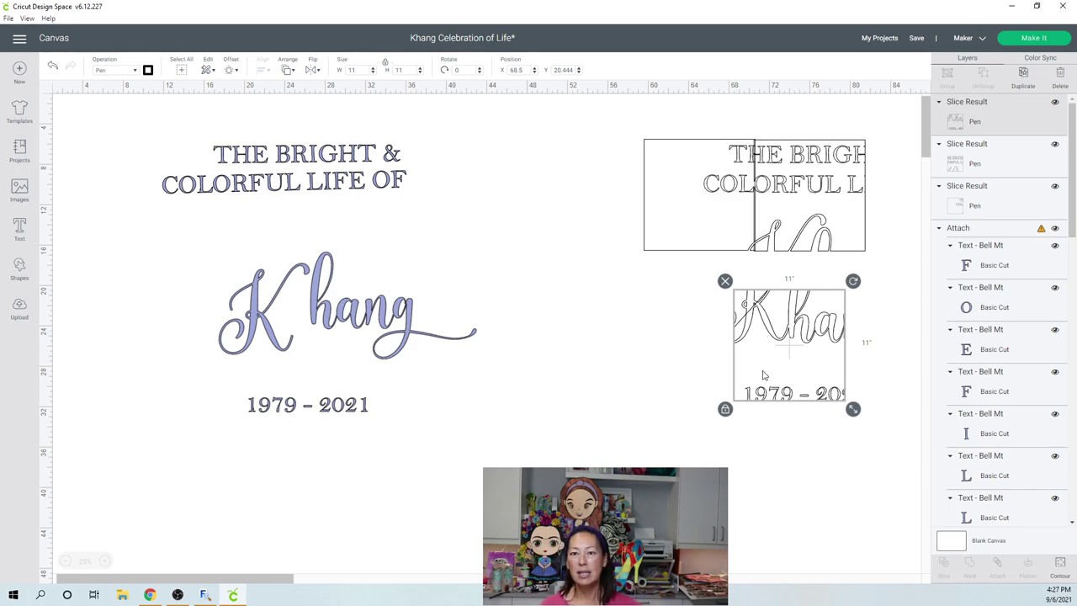
drag(821, 337, 835, 329)
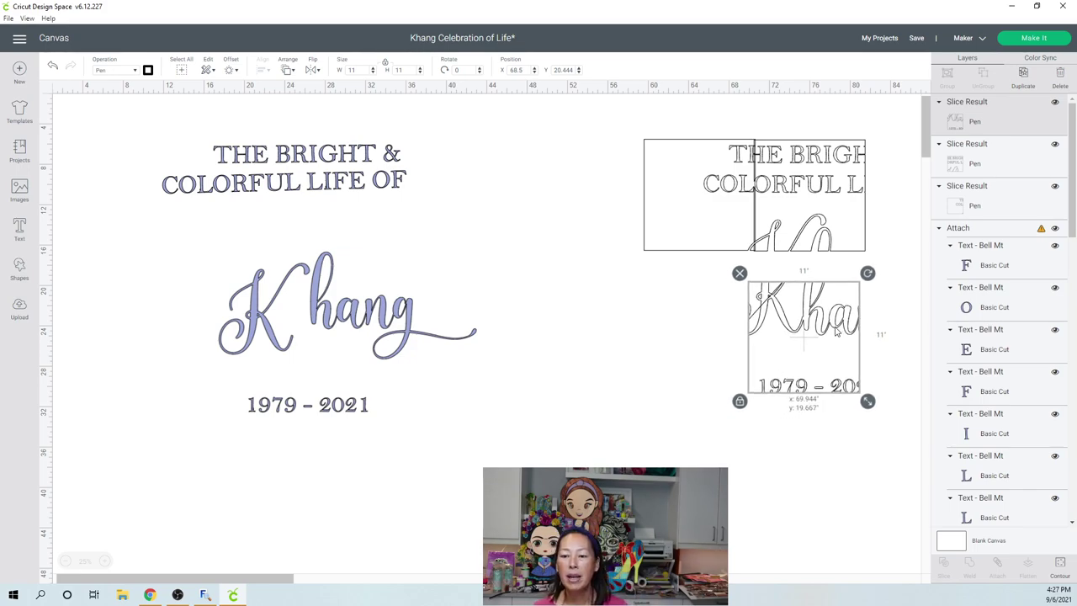
drag(814, 296, 817, 265)
click(793, 351)
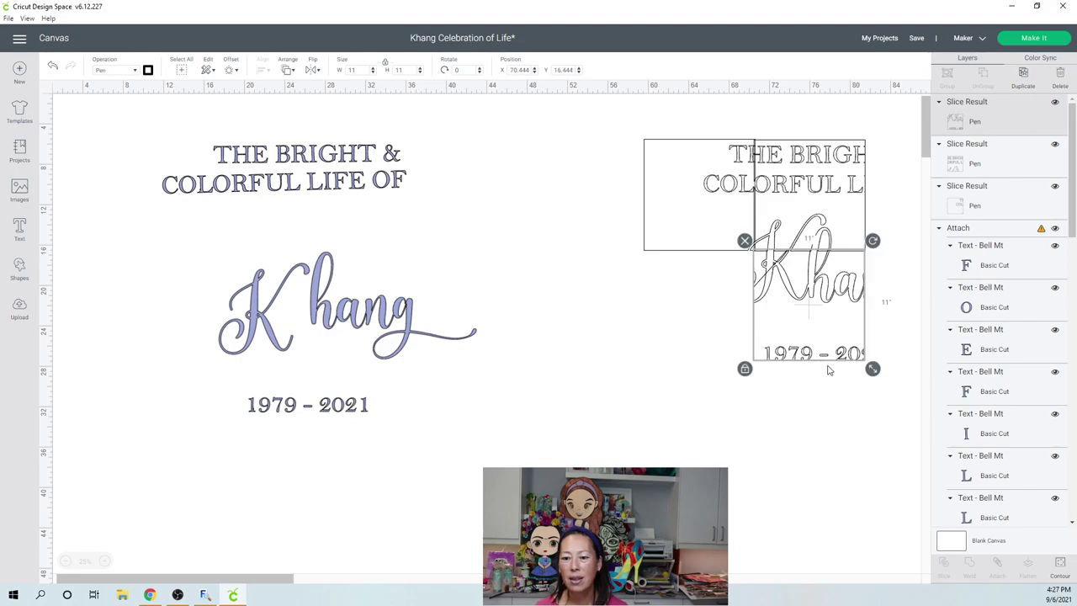
click(811, 438)
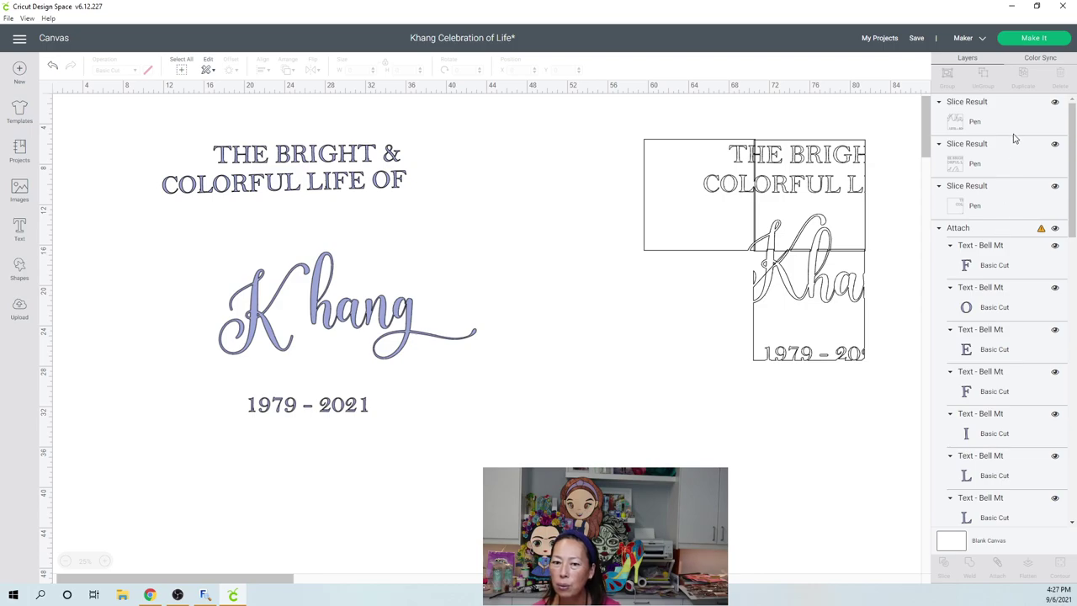
Step: Try to send the project to the machine, dismiss the compatibility message, and select the attached layer flagged with a warning
click(1032, 40)
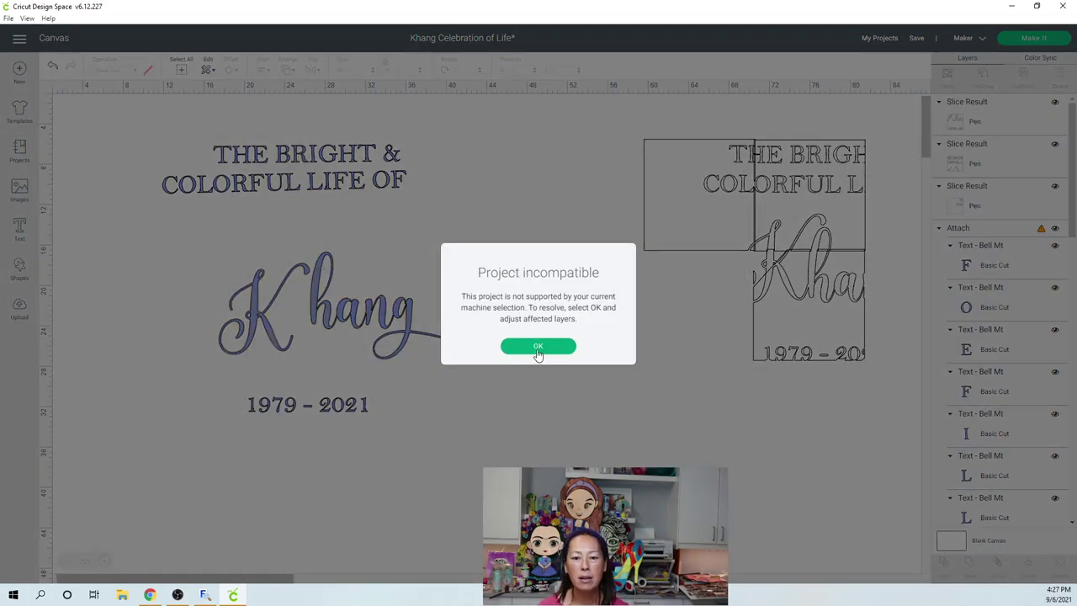
click(534, 352)
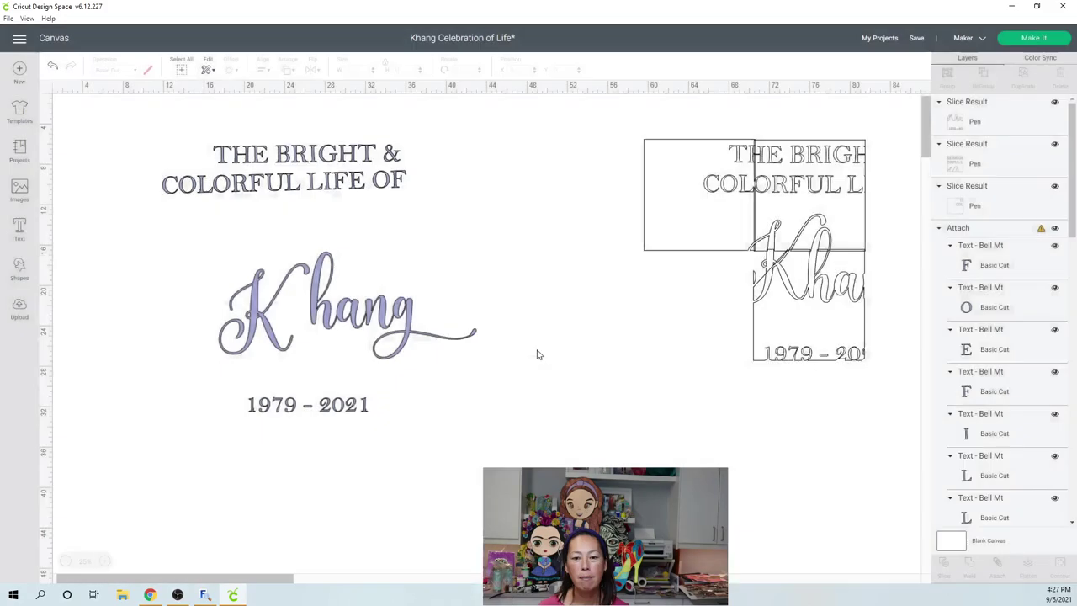
click(1014, 234)
scroll(1010, 179, down, 5)
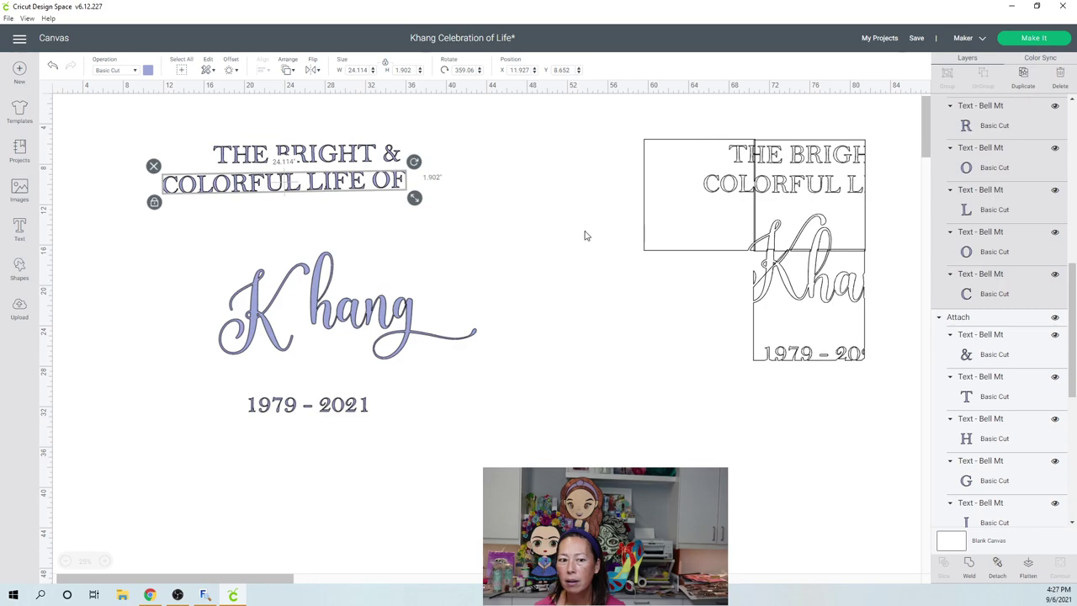
Step: Move the left sign's "COLORFUL LIFE OF" line down to about X 13.9, Y 11.5 and unlock its proportions
drag(356, 185, 365, 193)
click(364, 193)
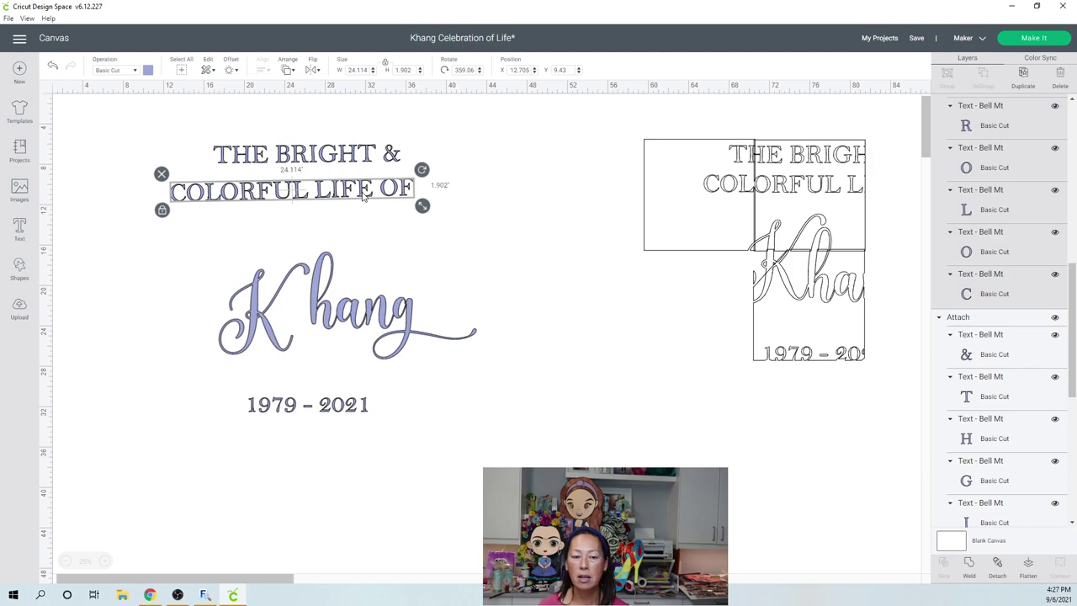
drag(365, 192, 435, 230)
click(174, 230)
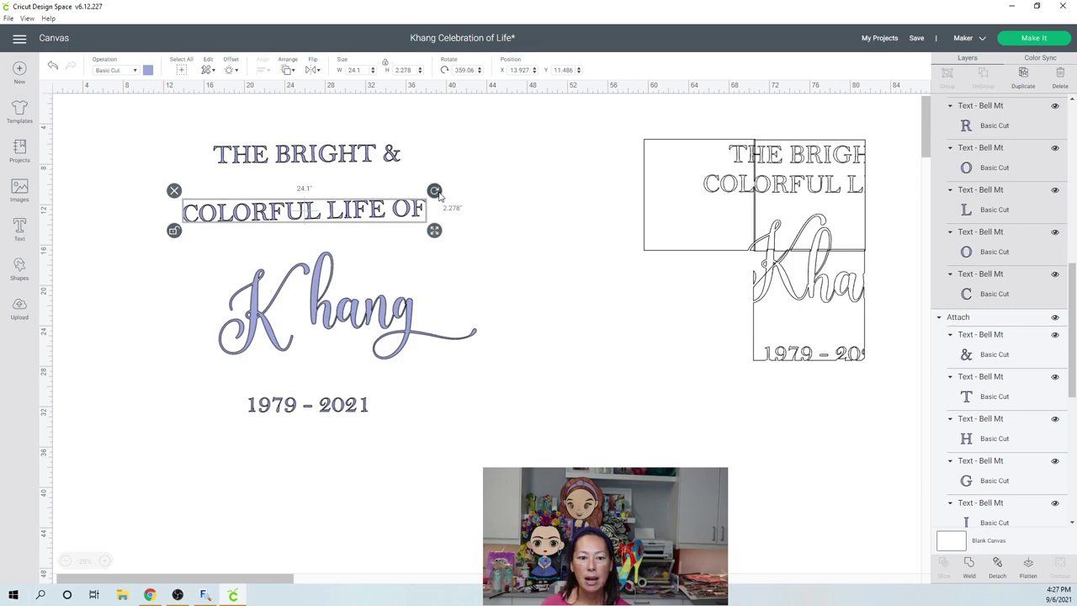
Step: Rotate the "COLORFUL LIFE OF" line counterclockwise to about 347 degrees
drag(435, 190, 434, 179)
click(685, 283)
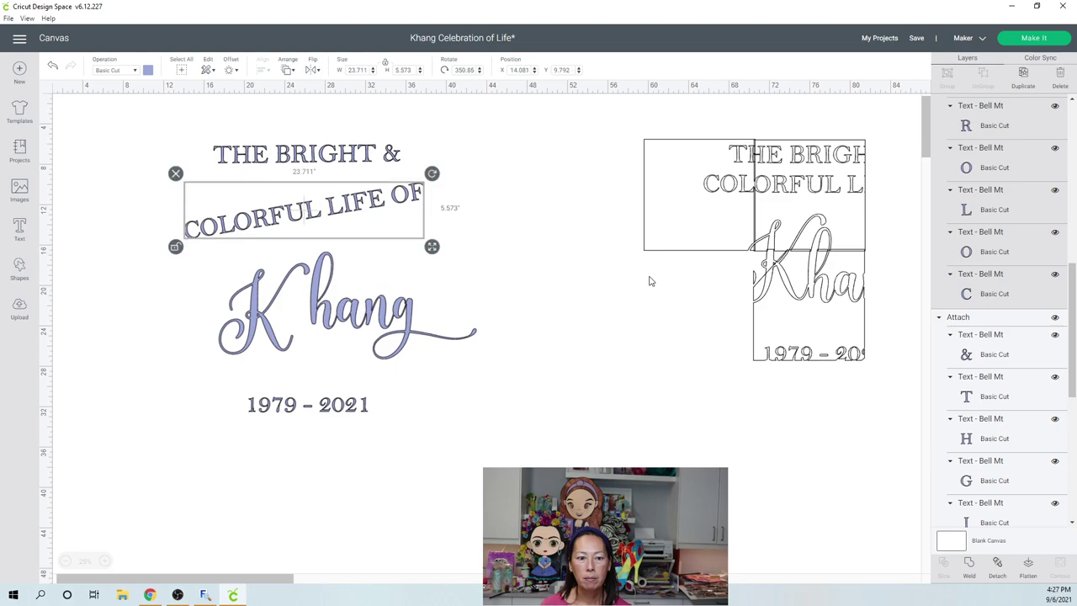
drag(433, 175, 428, 166)
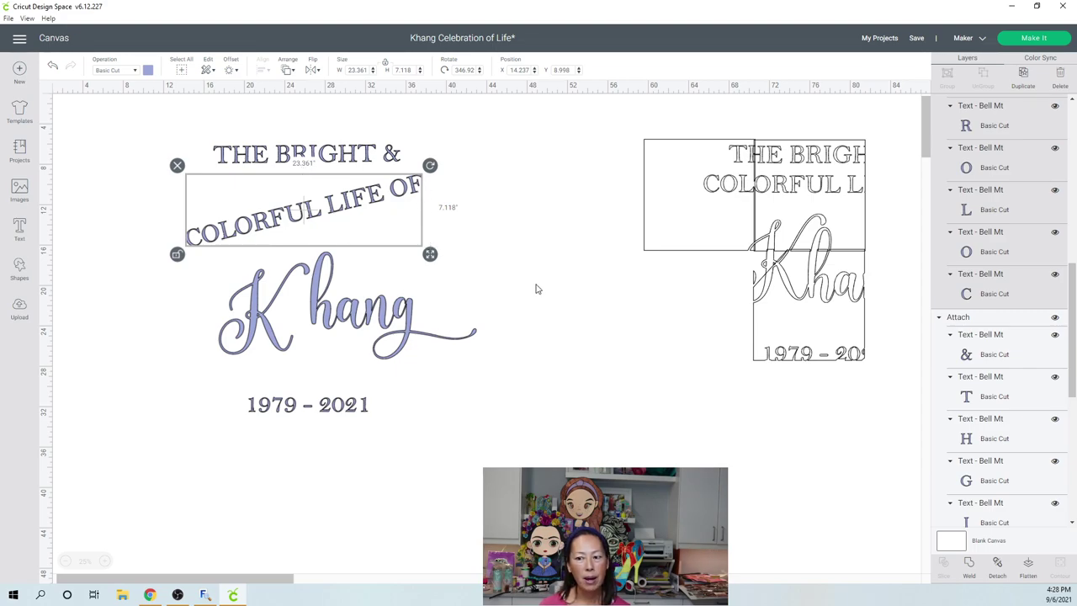
click(738, 418)
scroll(1050, 321, up, 10)
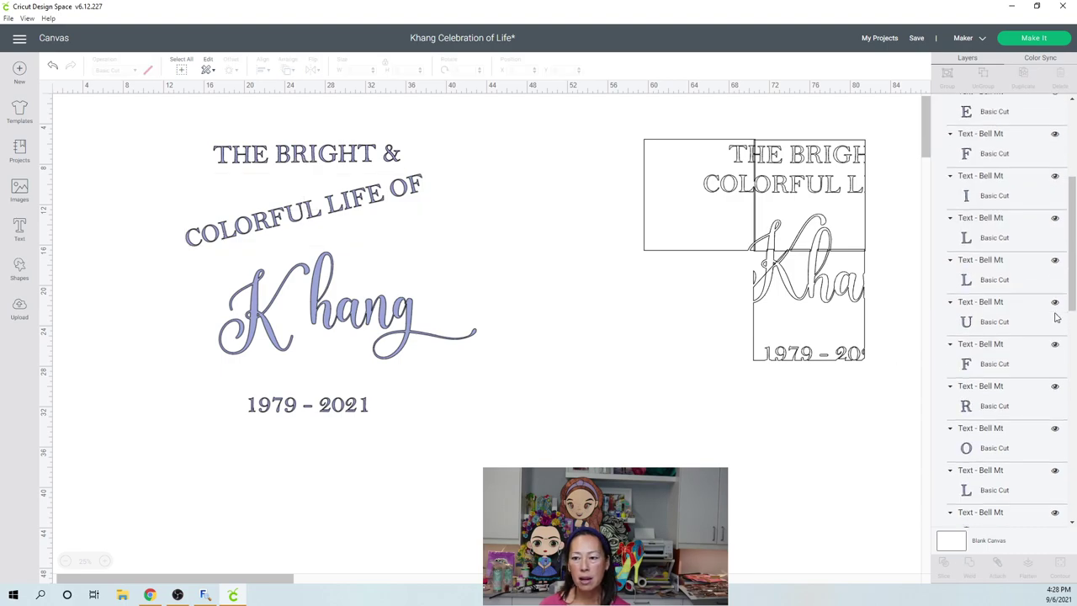